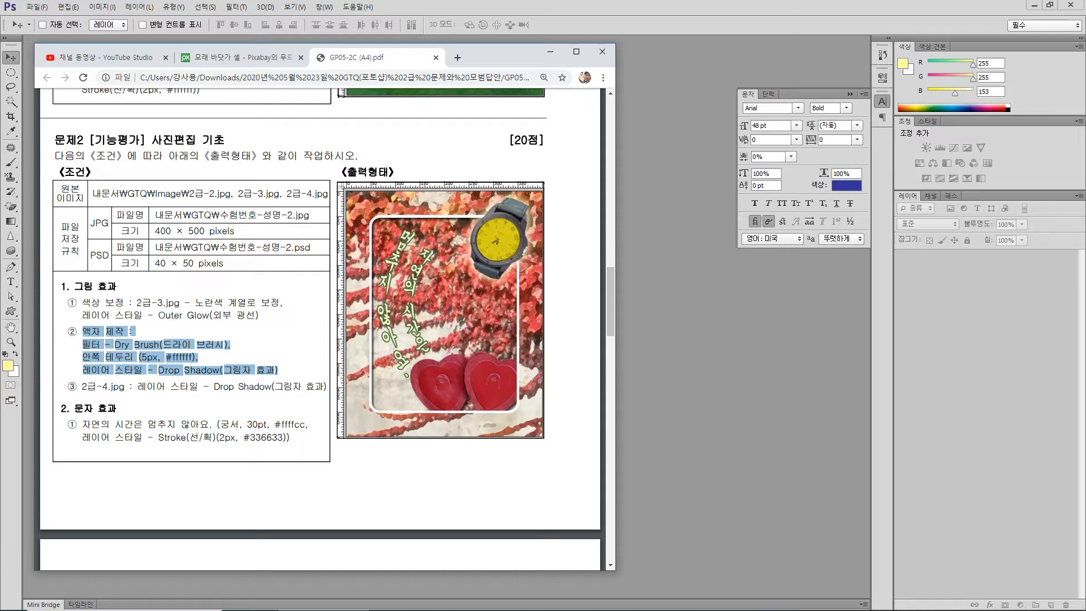
- Check the source image list in the exam PDF and open 2급-2.jpg, 2급-3.jpg and 2급-4.jpg from the 소스파일 folder in Photoshop
left_click_drag(204, 194, 312, 194)
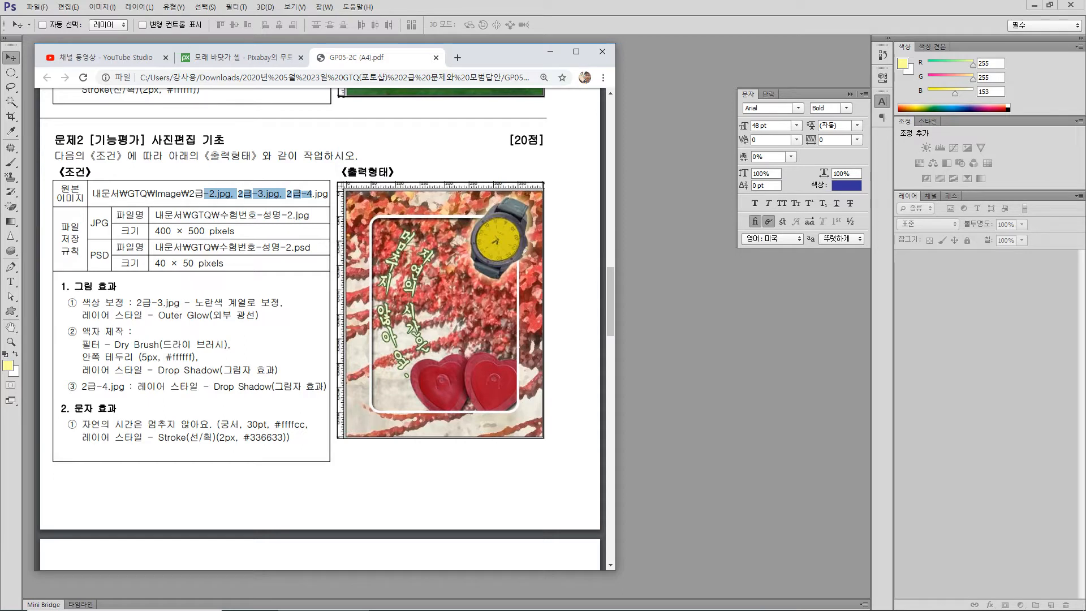
left_click(550, 52)
mouse_move(504, 609)
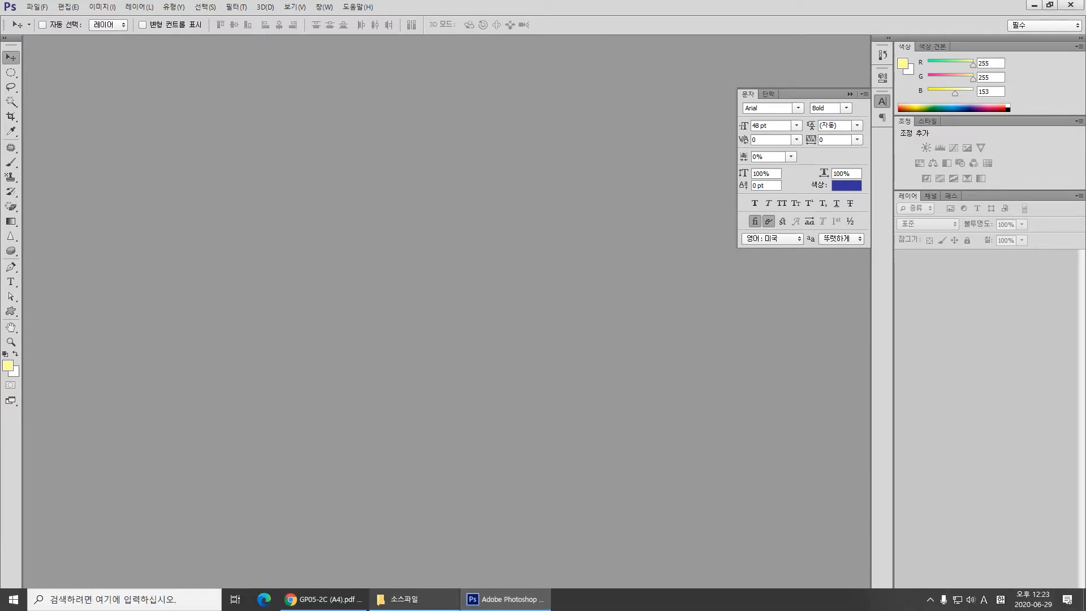
left_click(405, 599)
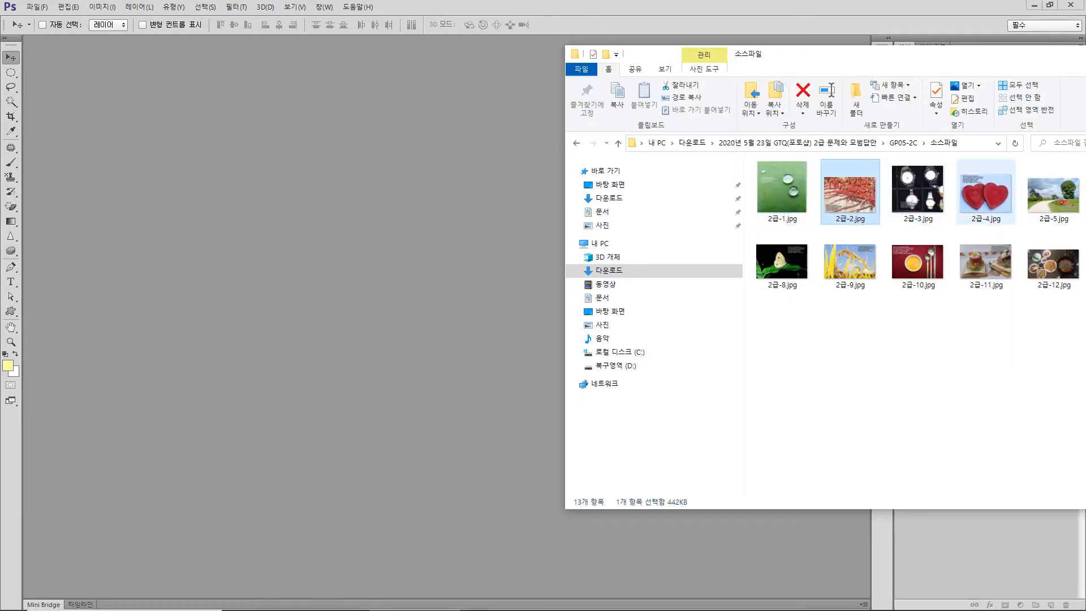
left_click(985, 193, "shift")
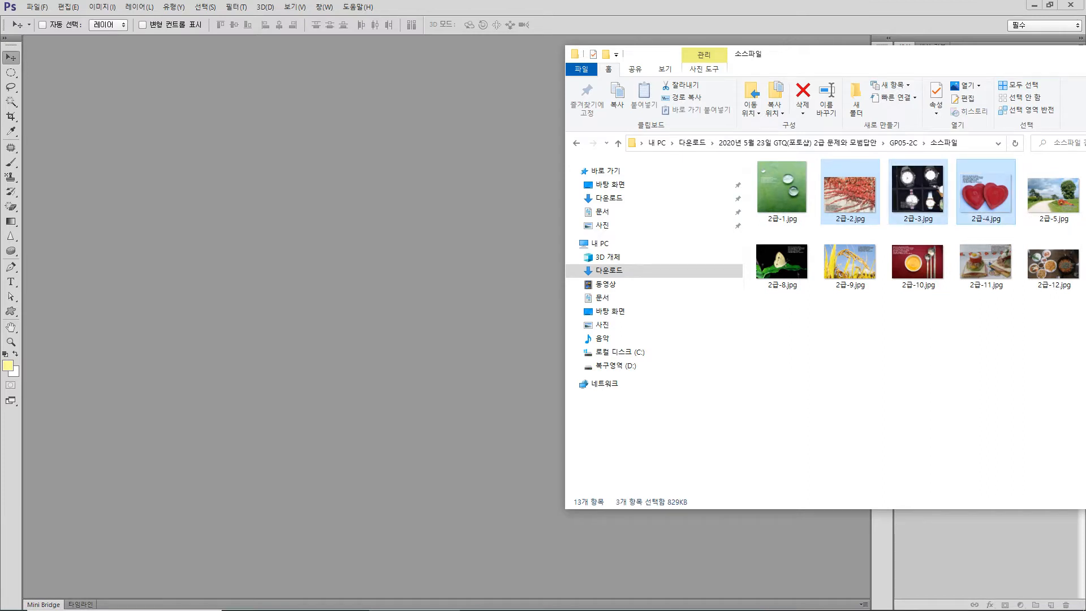
left_click_drag(849, 192, 265, 183)
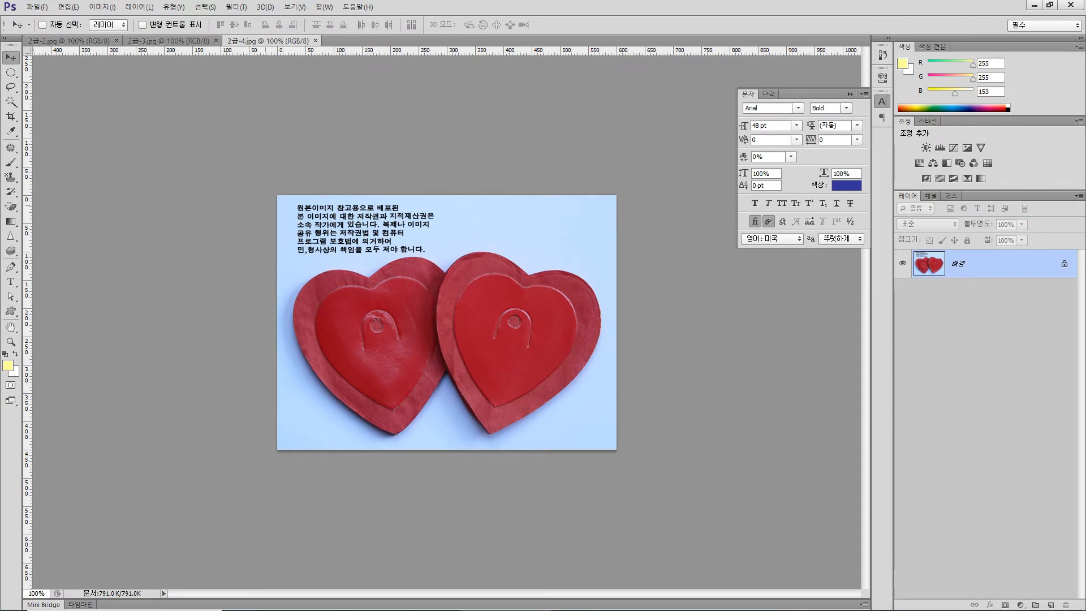
- Create a new RGB document 400 pixels wide and 500 pixels high at 72 pixels/inch with a white background
left_click(37, 8)
left_click(52, 20)
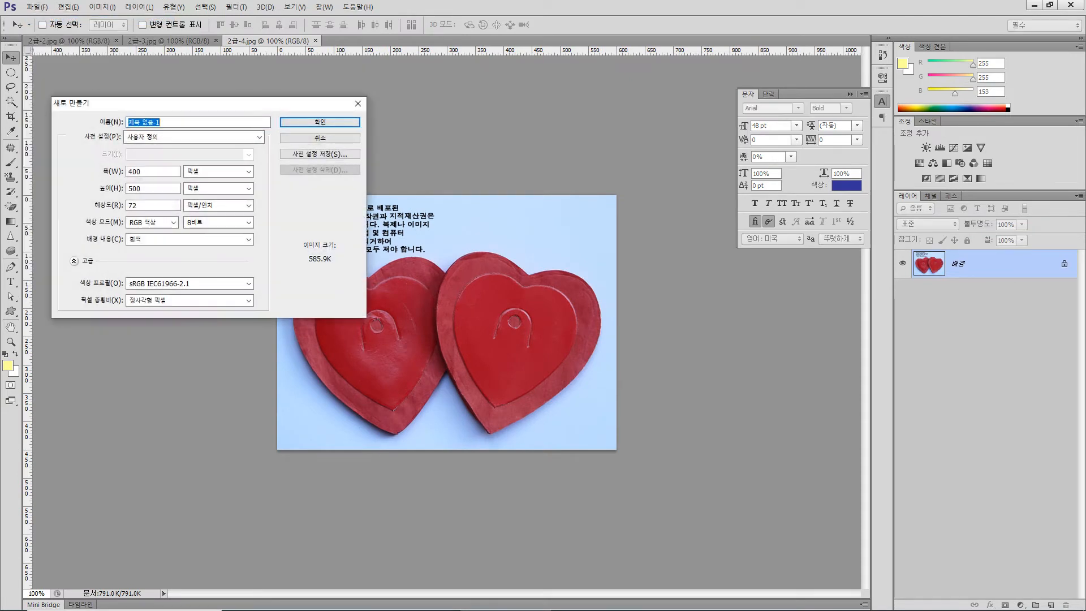
double_click(136, 171)
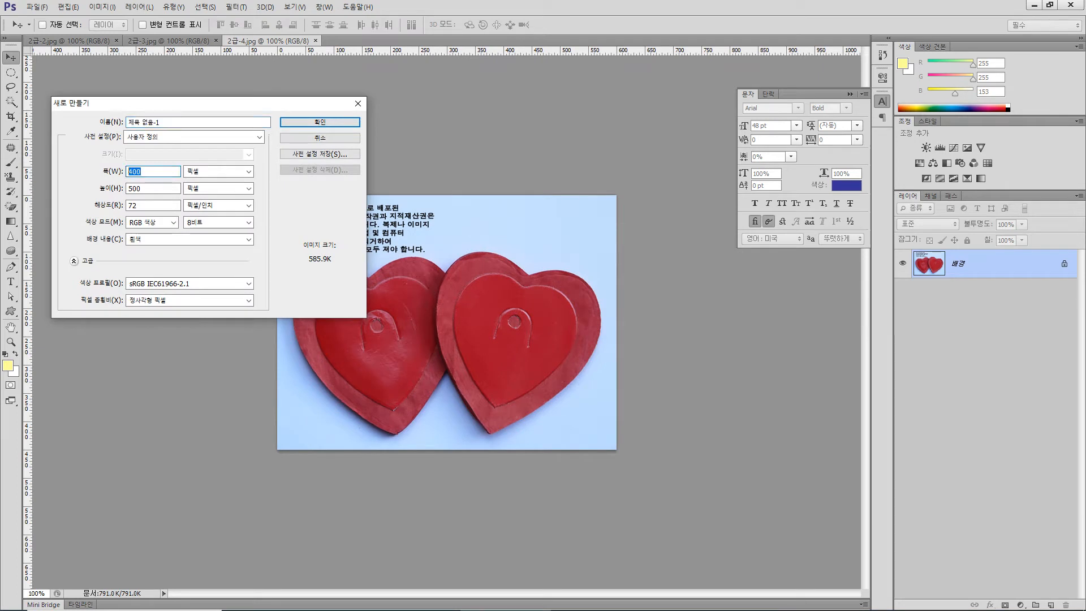
mouse_move(146, 189)
left_mouse_down()
mouse_move(126, 189)
mouse_move(127, 172)
mouse_move(127, 189)
left_mouse_up()
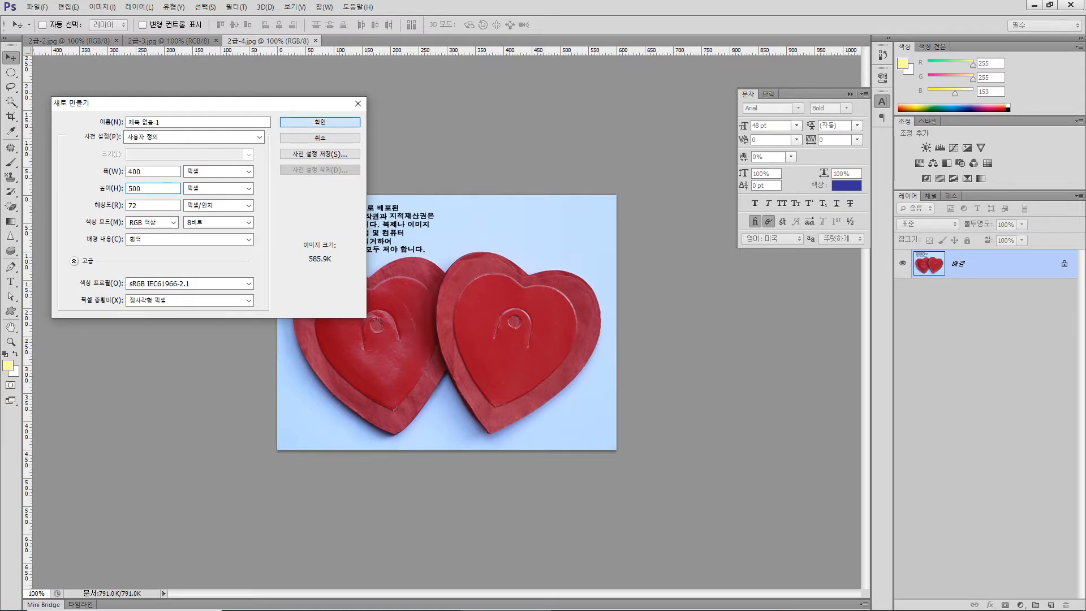
key("Return")
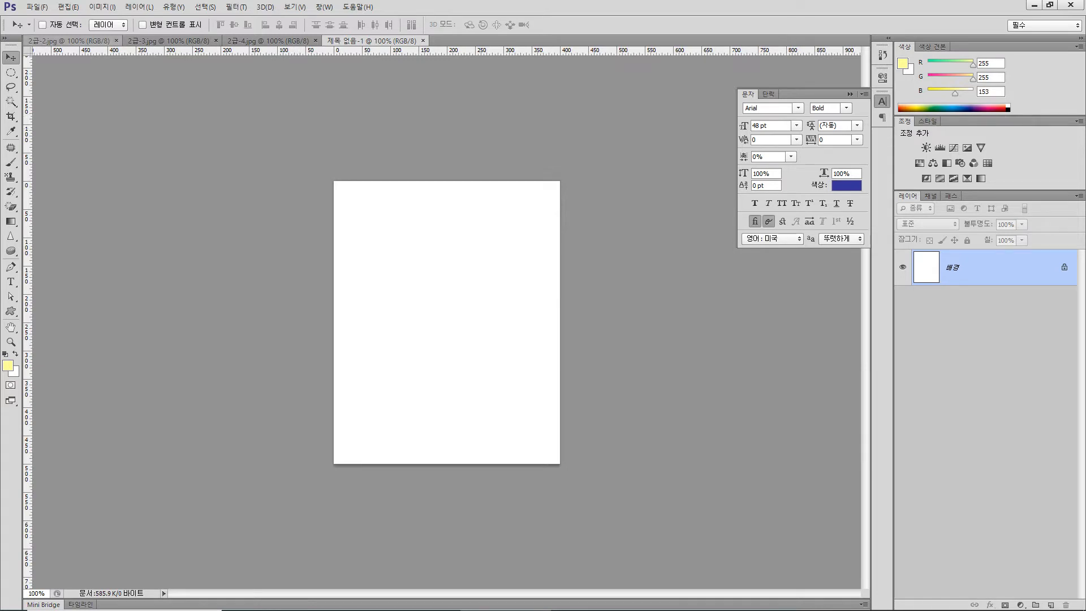
- Copy the whole 2급-2.jpg image and paste it into the new untitled document
key("ctrl+Tab")
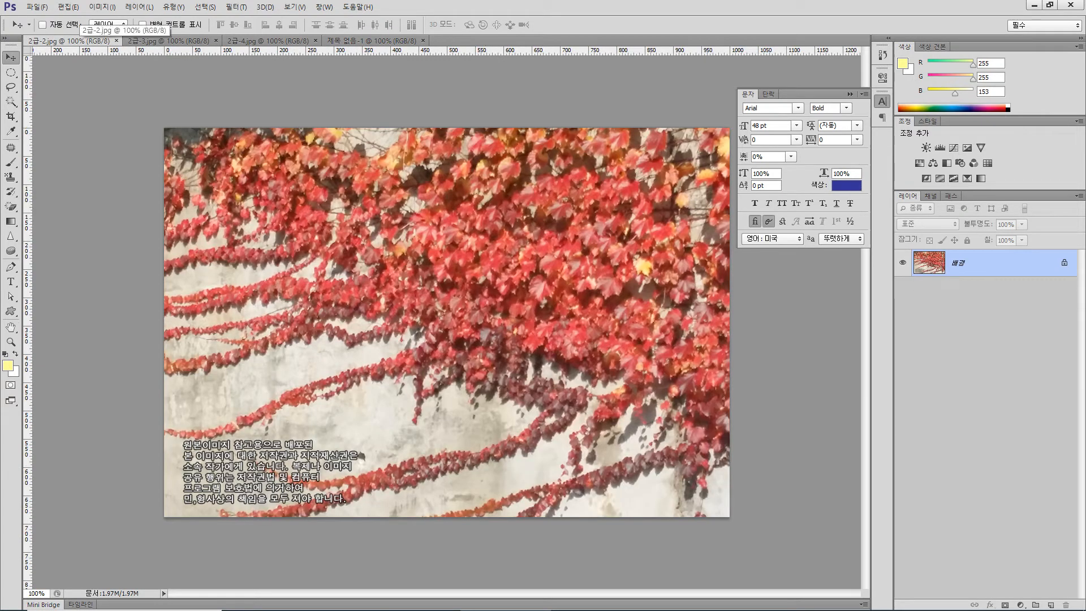
key("ctrl+a")
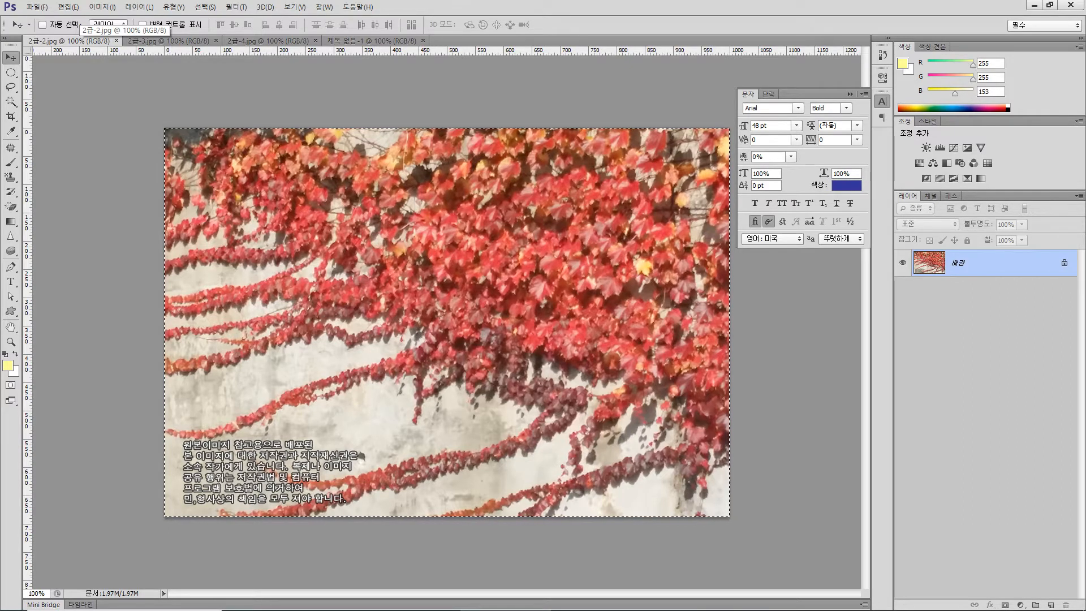
left_click(372, 41)
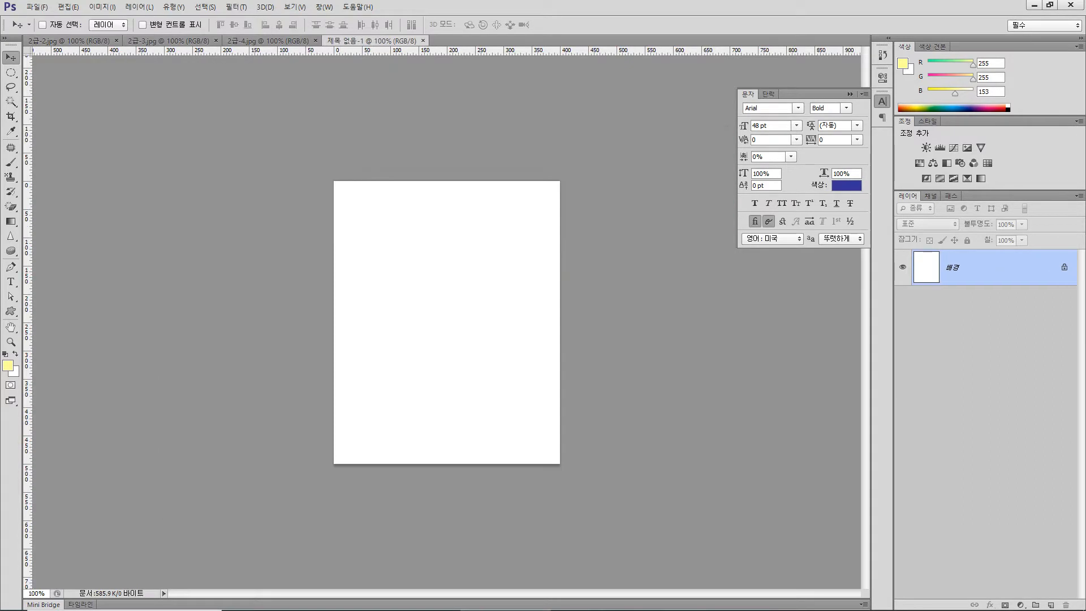
key("ctrl+v")
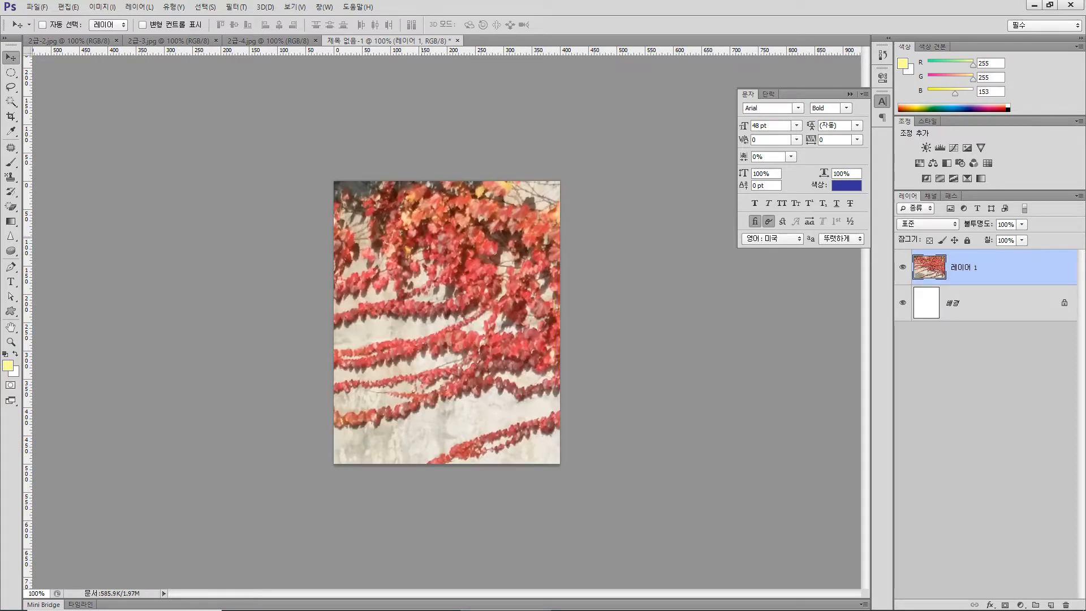
- Scale the pasted vine photo down proportionally to about 73.7% with Free Transform, keeping its upper-left corner at the canvas corner
key("ctrl+t")
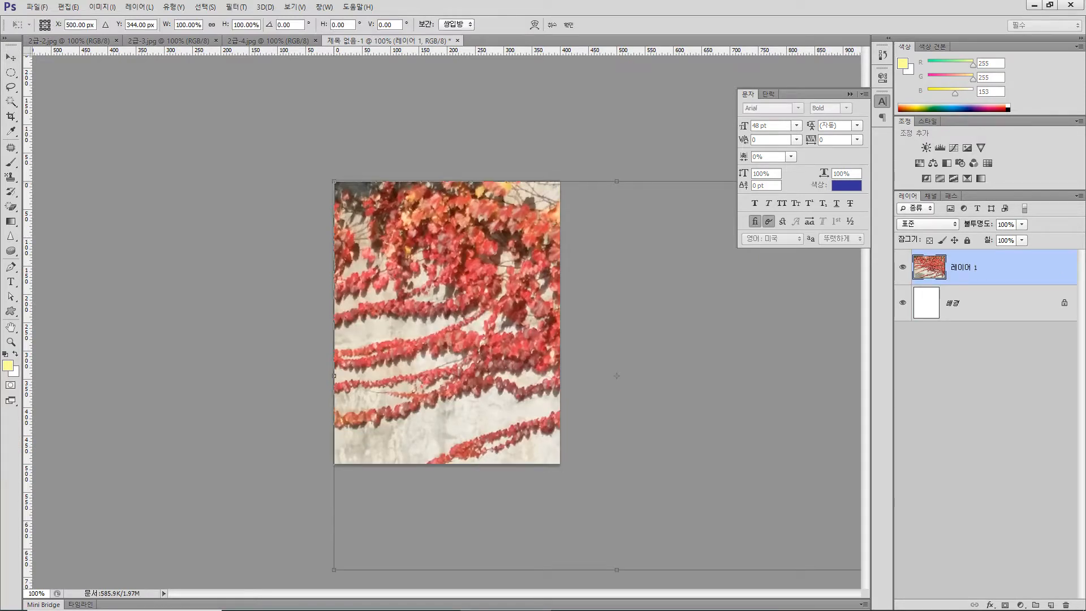
scroll(447, 323, "up", 3)
scroll(447, 323, "down", 7)
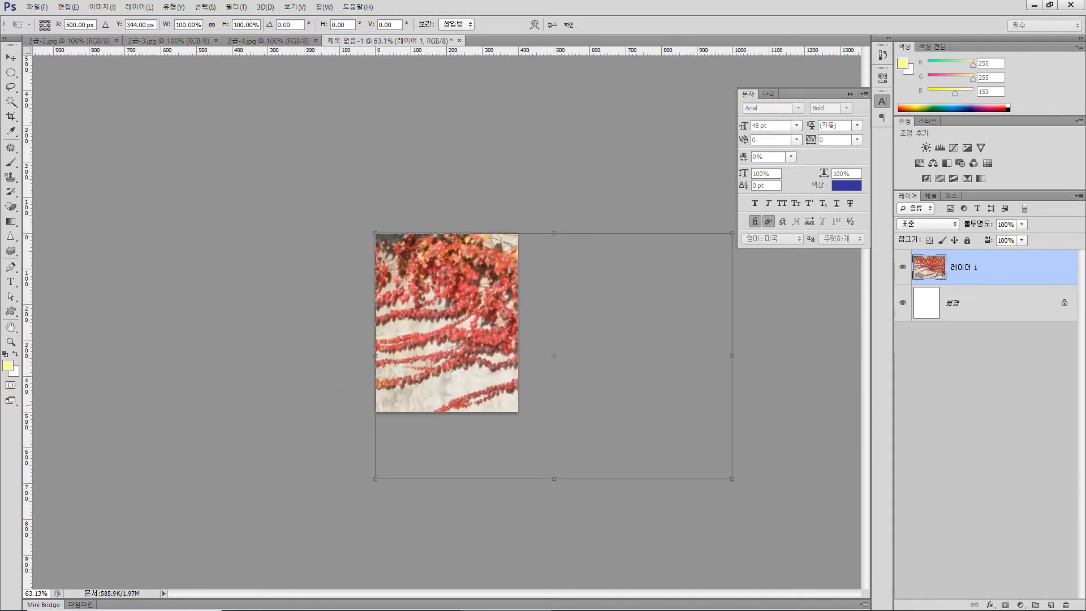
left_click_drag(732, 478, 638, 414)
scroll(445, 322, "up", 2)
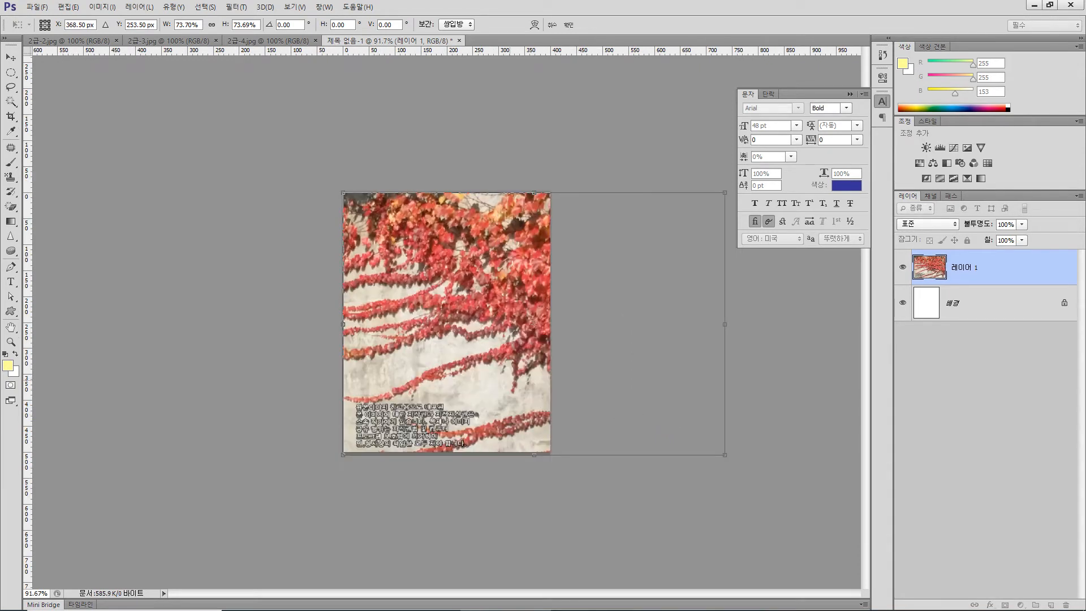
scroll(447, 322, "up", 2)
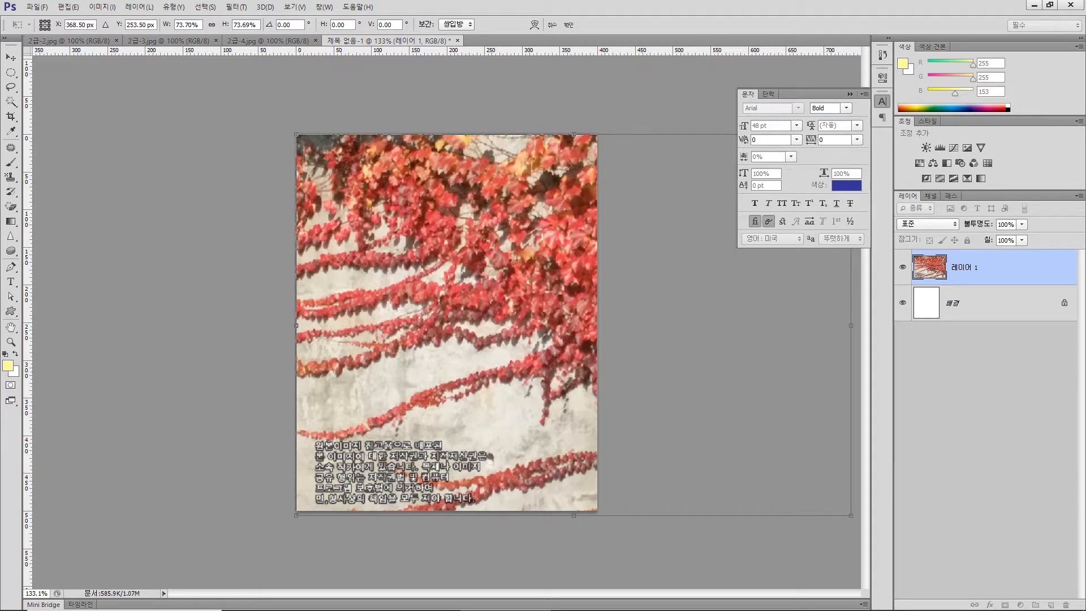
- Shift the vine photo horizontally to match the exam's sample composition and refine its scale to about 72.8% to fit the canvas height
mouse_move(506, 610)
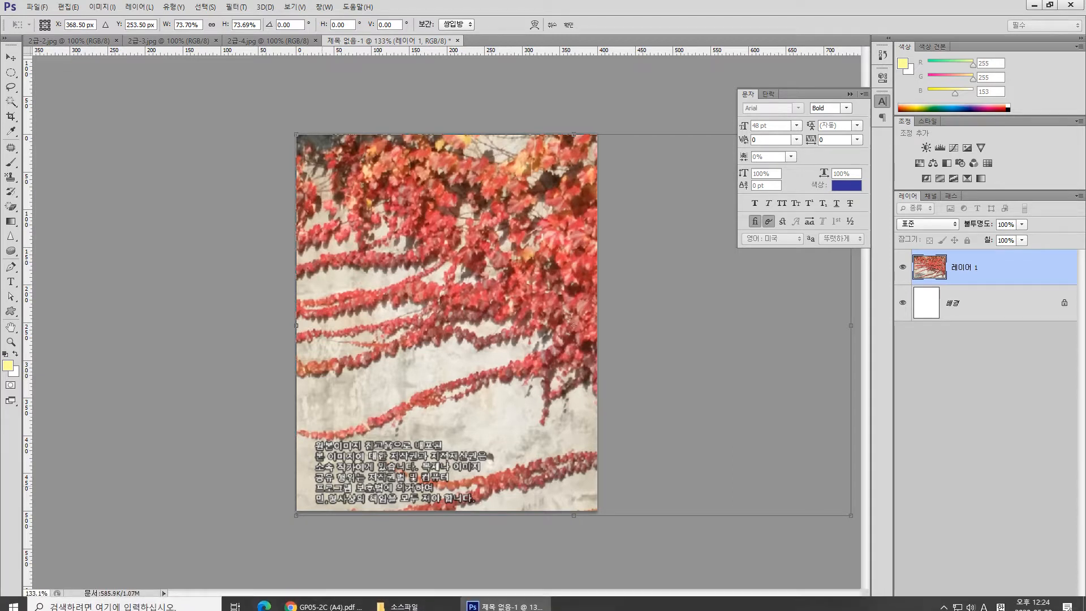
left_click_drag(516, 317, 423, 321)
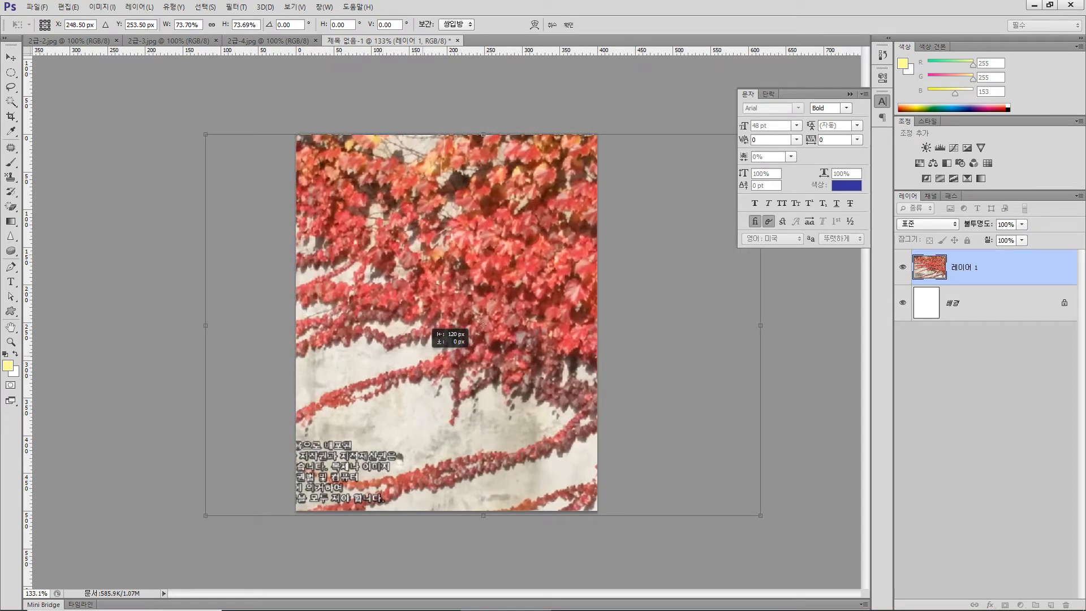
left_click_drag(424, 321, 409, 323)
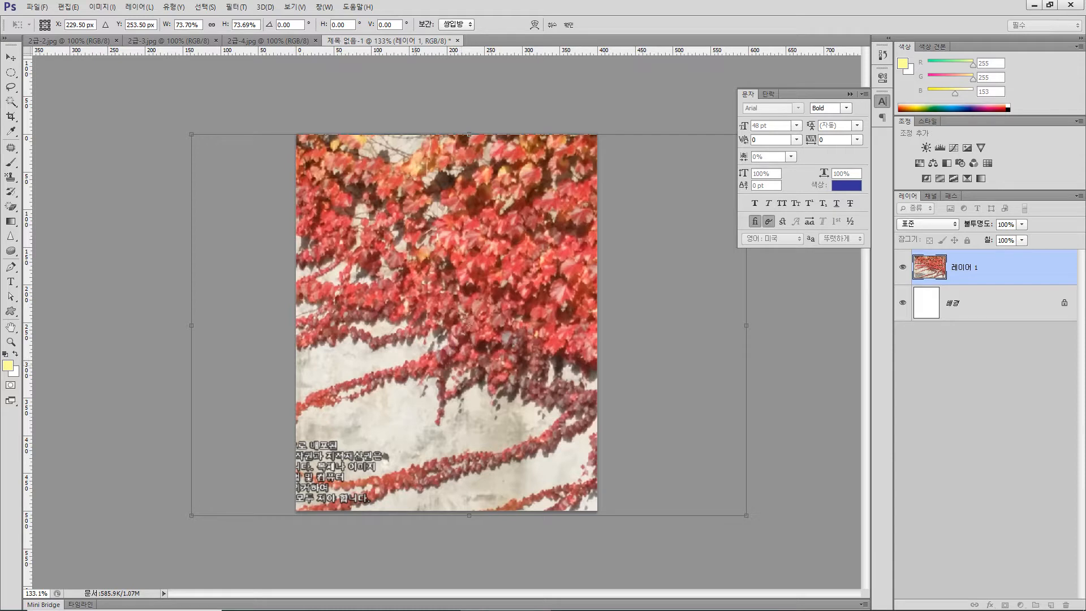
left_click_drag(413, 343, 450, 342)
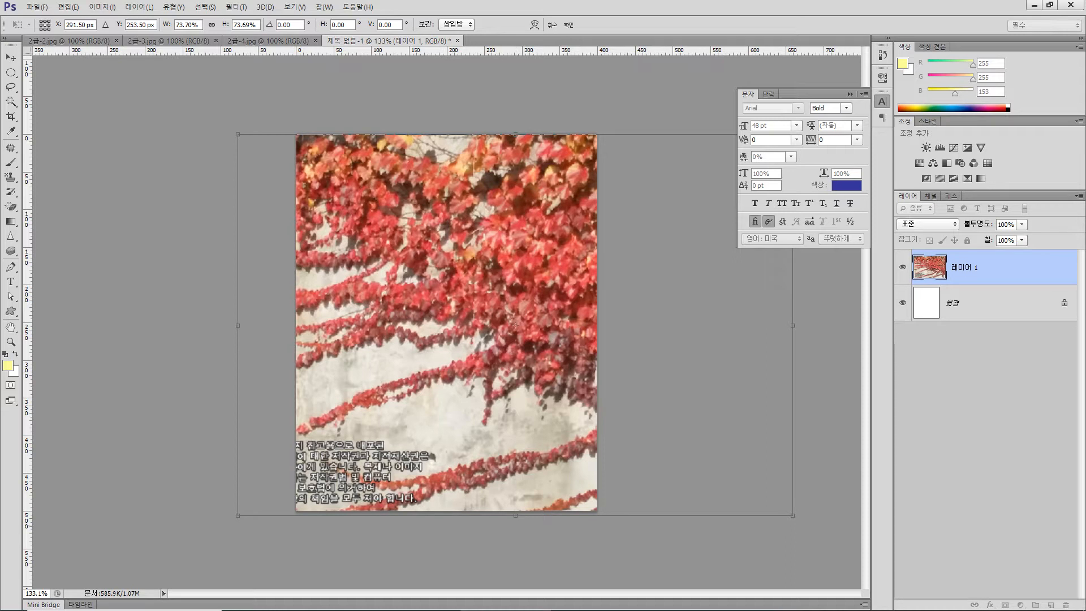
left_click_drag(793, 515, 786, 511)
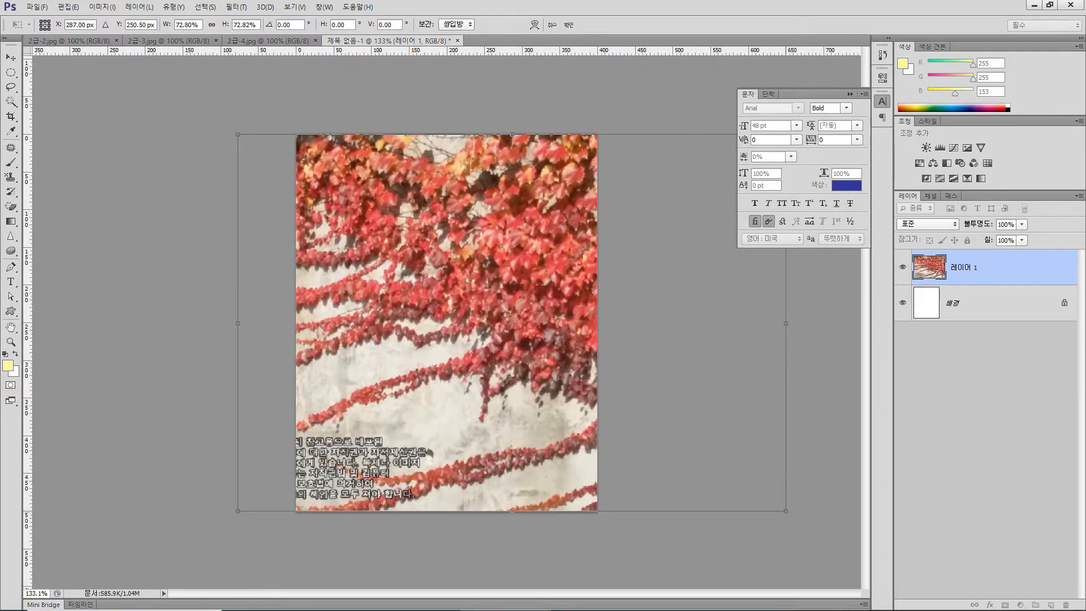
key("Return")
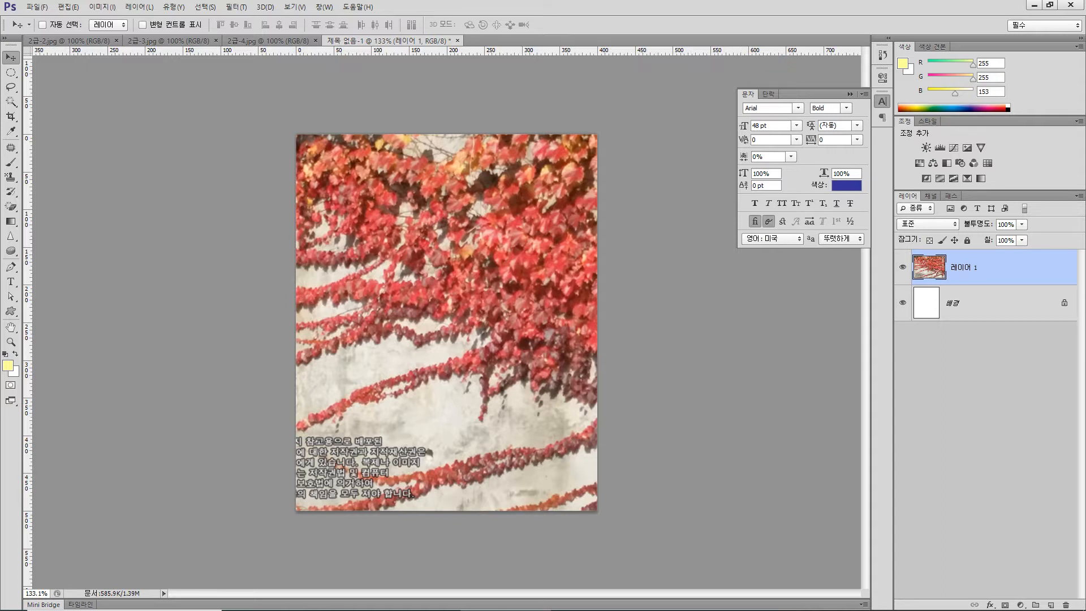
- Duplicate the vine photo layer within the same document, keeping the suggested layer name
right_click(993, 268)
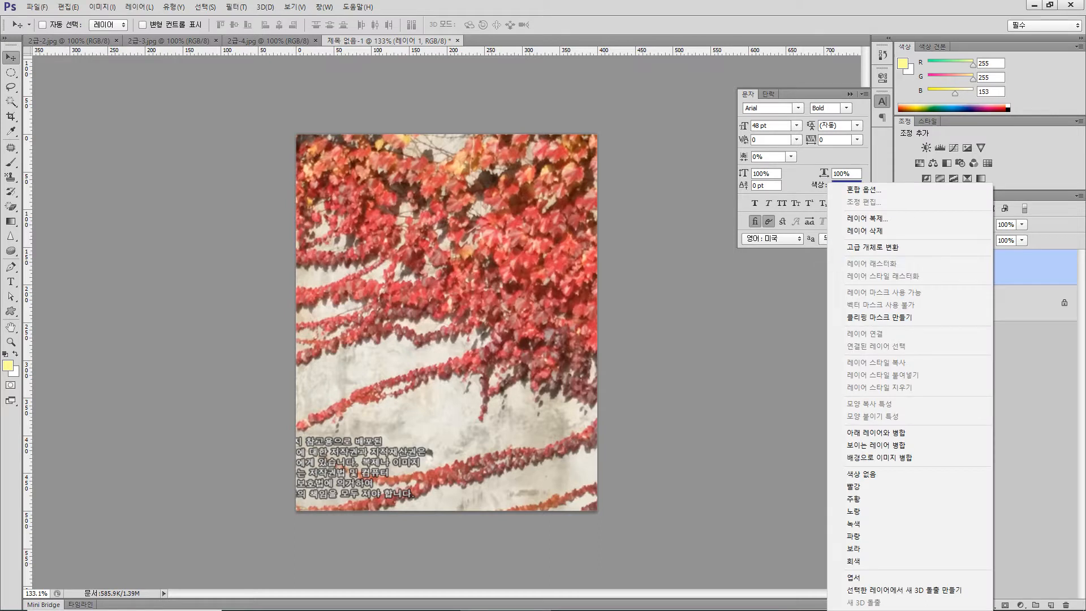
left_click(867, 219)
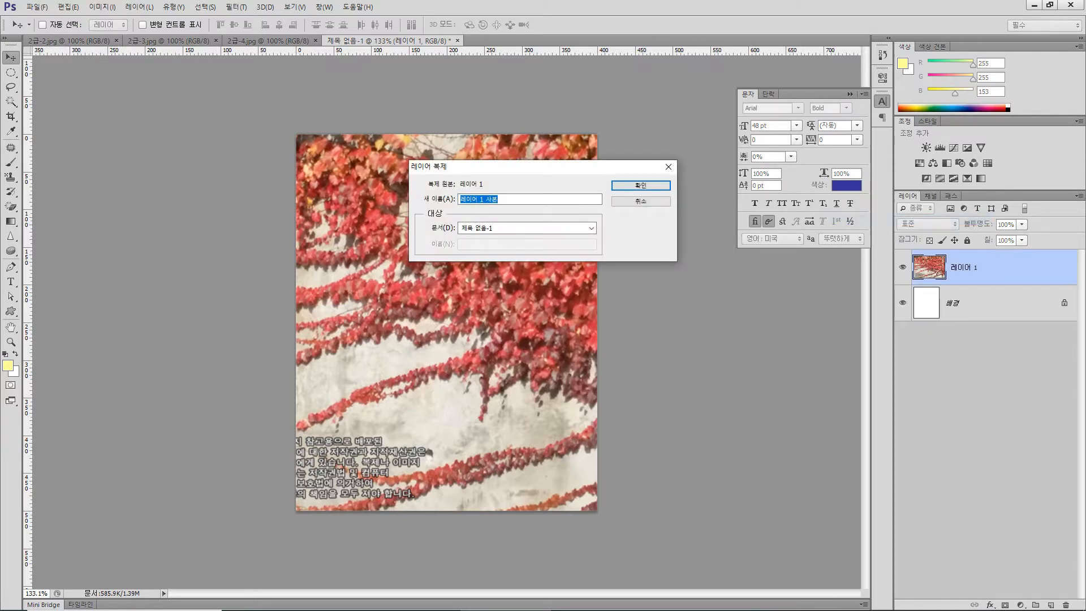
key("Return")
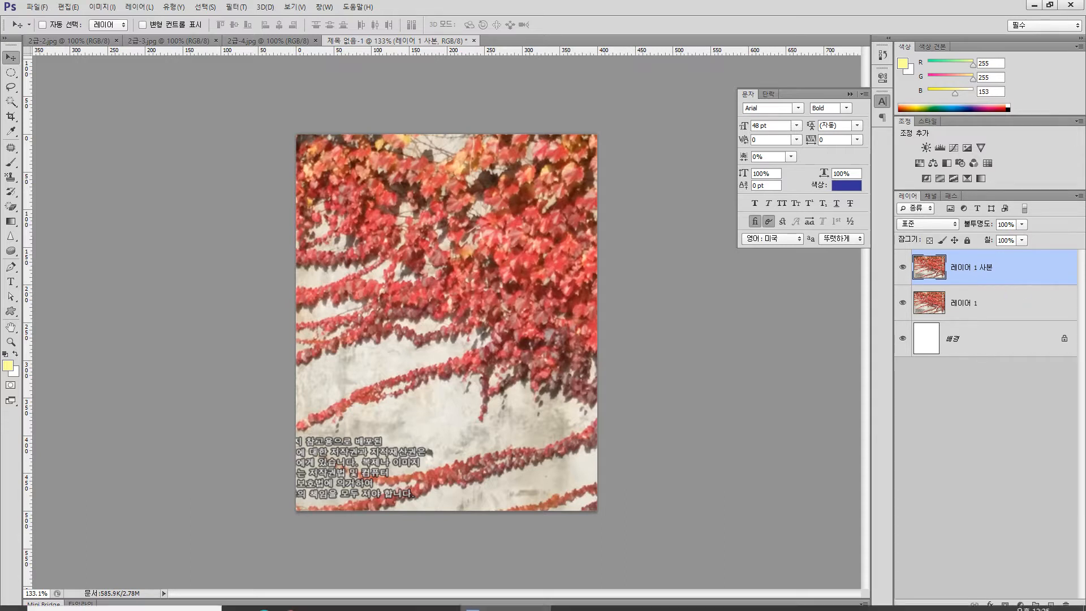
- Check the frame filter requirement in the exam PDF and apply Dry Brush (드라이 브러시) with brush size 2, detail 8 and texture 1 to the duplicate layer
left_click(323, 600)
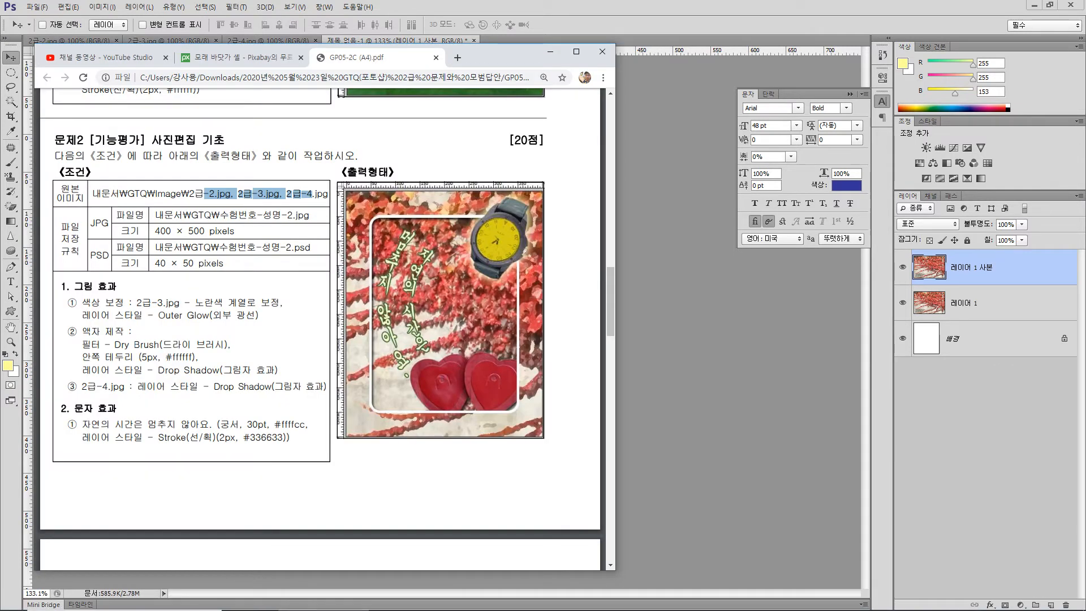
left_click_drag(150, 345, 224, 345)
left_click_drag(106, 344, 181, 345)
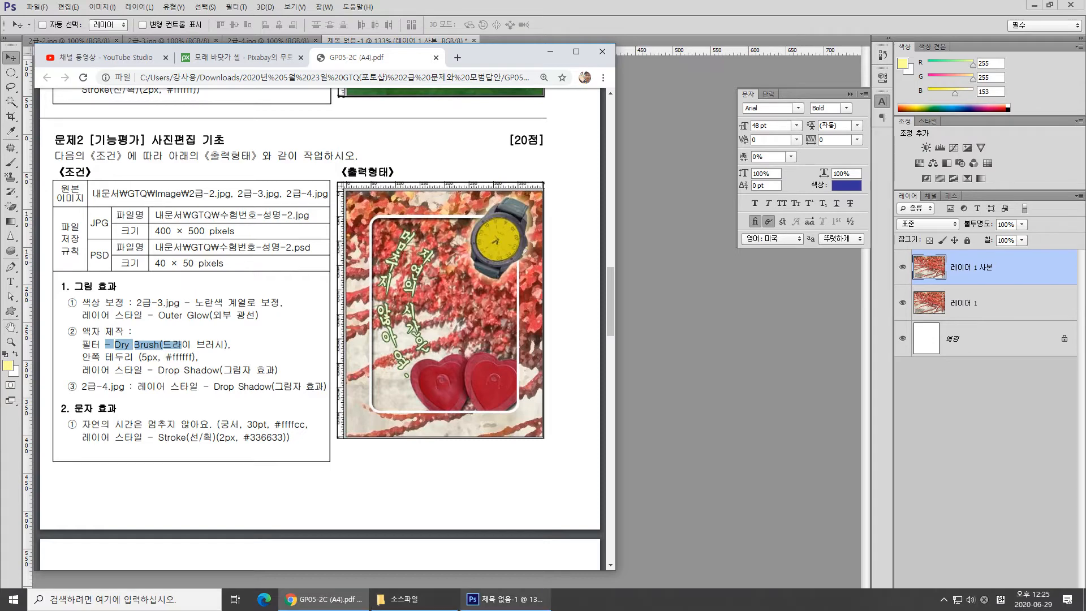
left_click(505, 599)
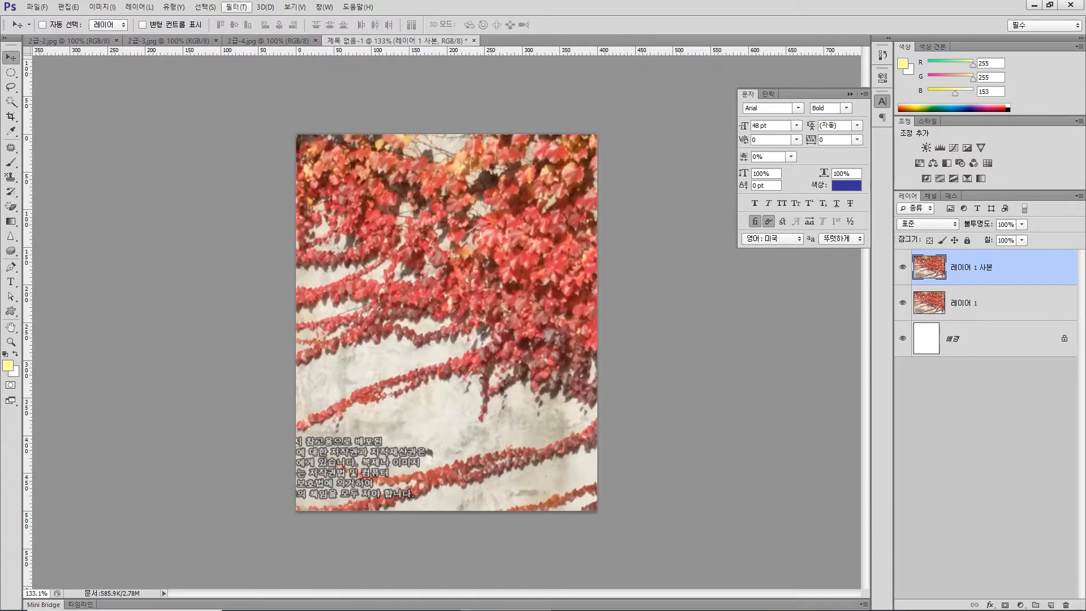
left_click(235, 6)
left_click(258, 51)
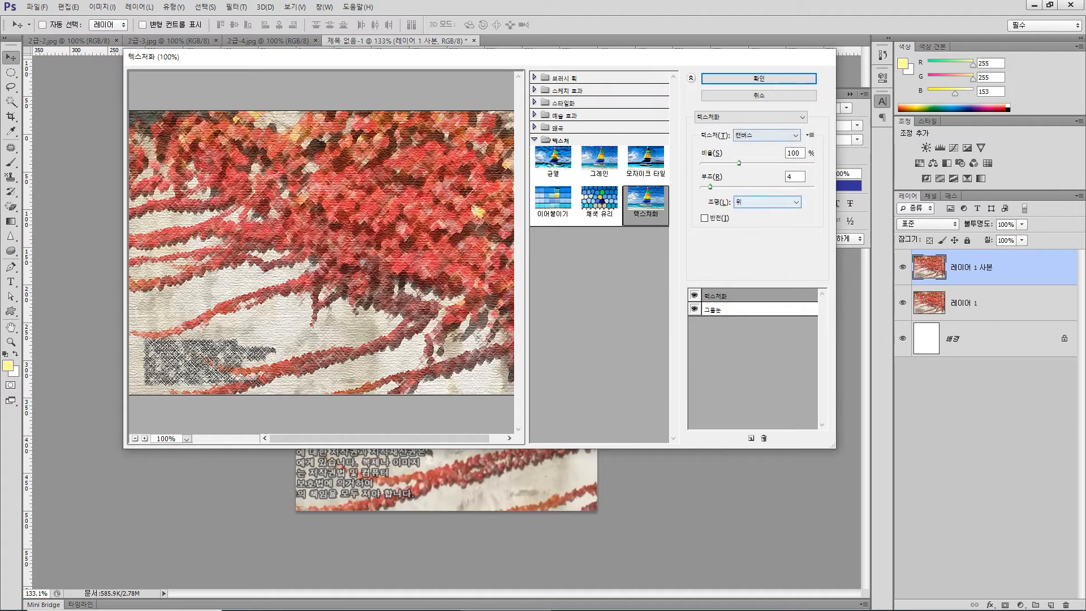
left_click(749, 117)
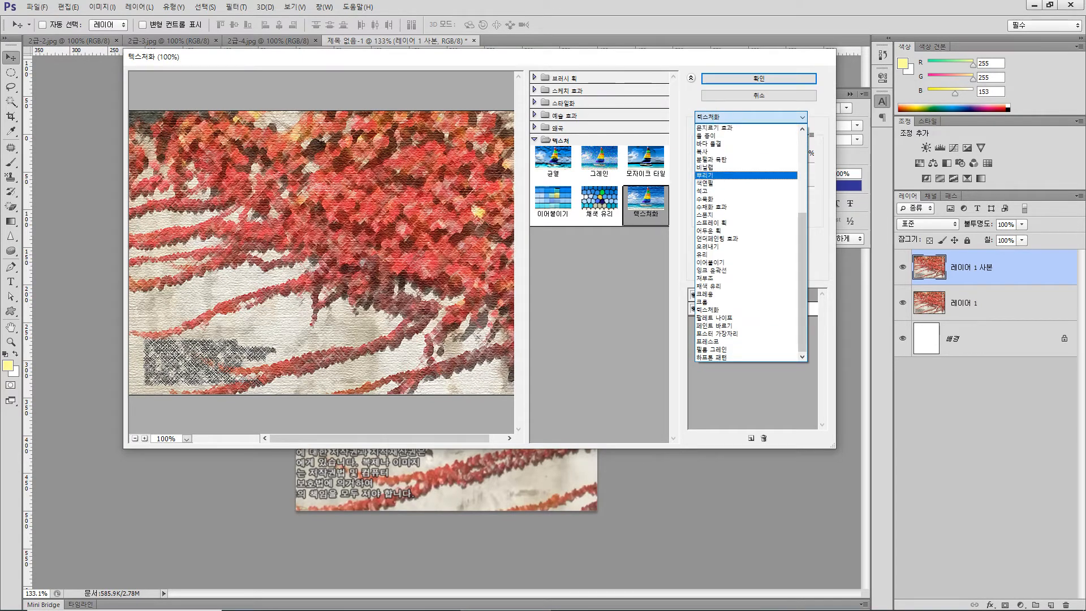
scroll(751, 243, "up", 5)
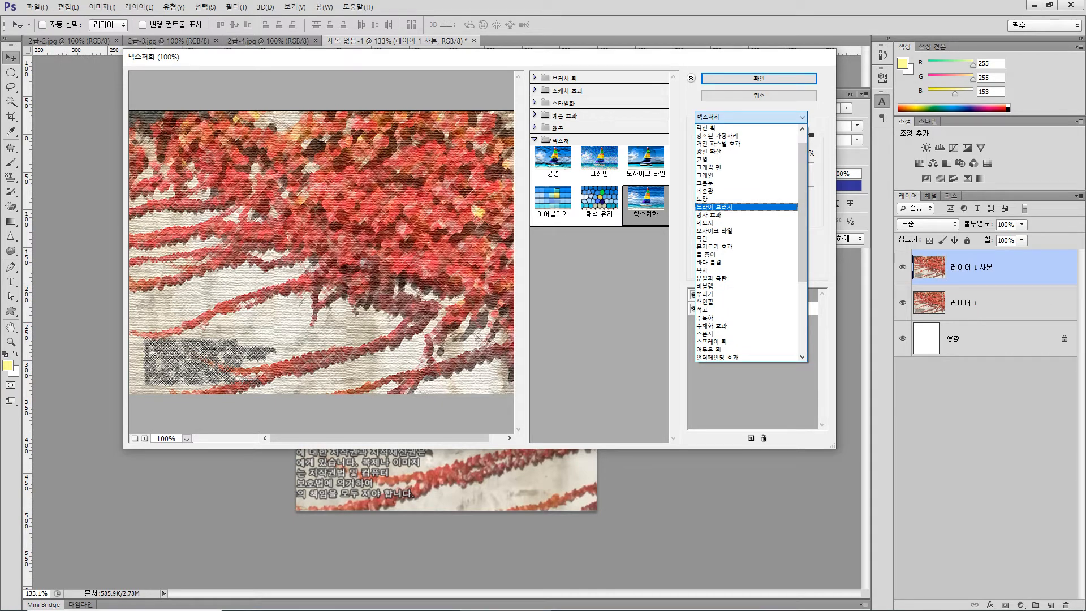
left_click(736, 207)
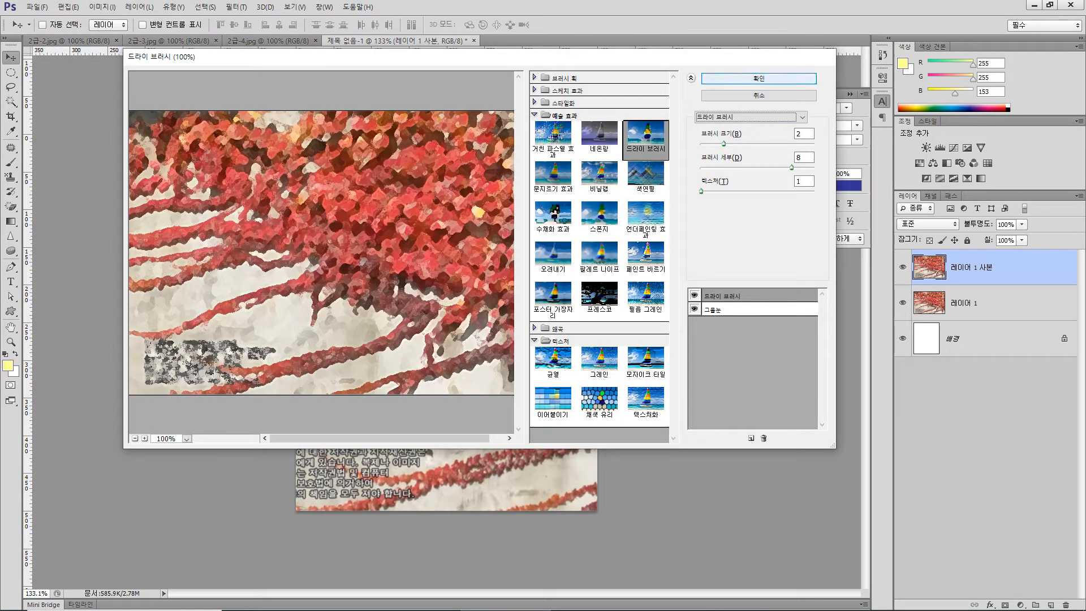
key("Return")
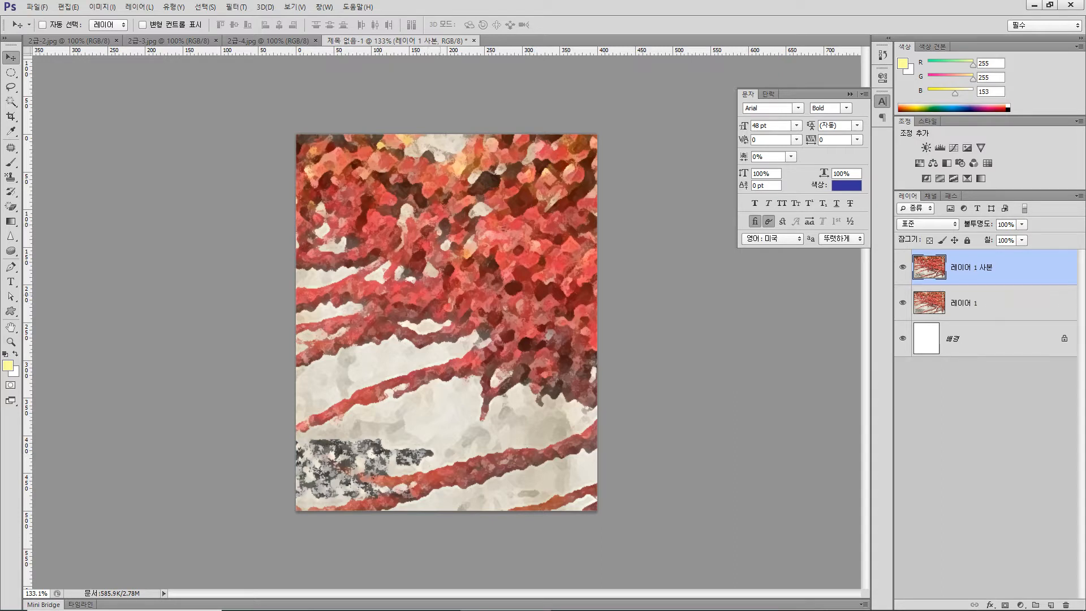
- Check the exam's sample frame and draw a rounded rectangle about 305 × 401 px with a 20 px corner radius in the middle of the canvas
left_click(11, 311)
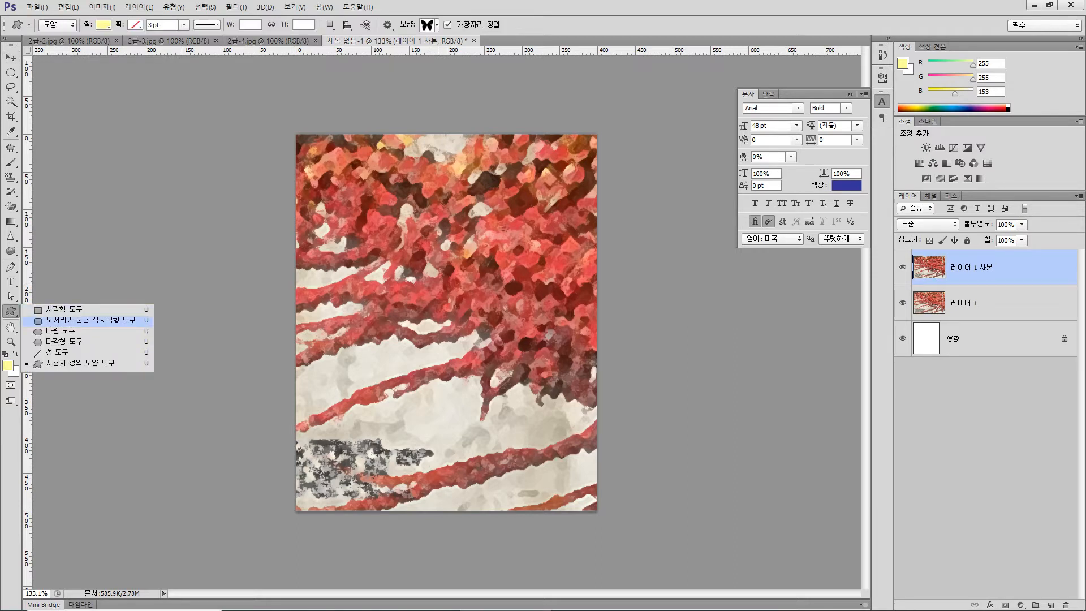
left_click(91, 320)
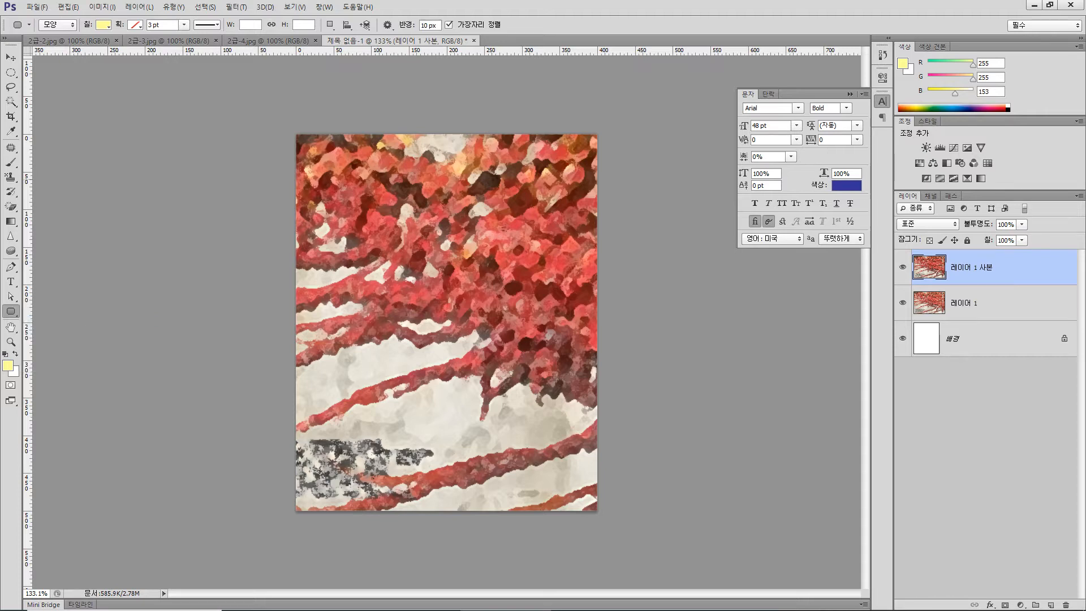
double_click(425, 25)
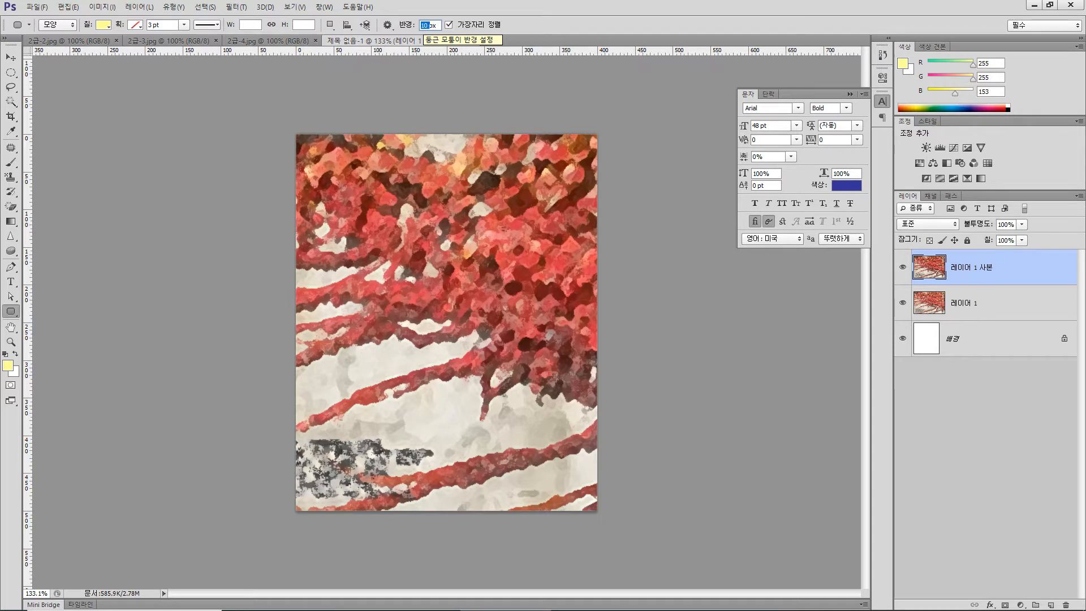
left_click(424, 25)
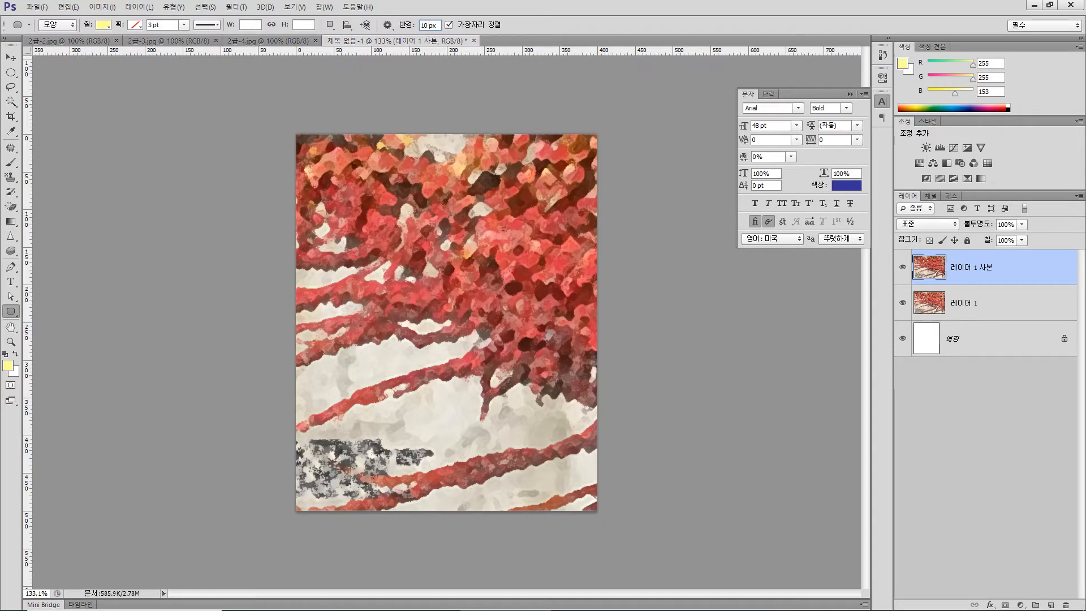
double_click(425, 26)
type("20")
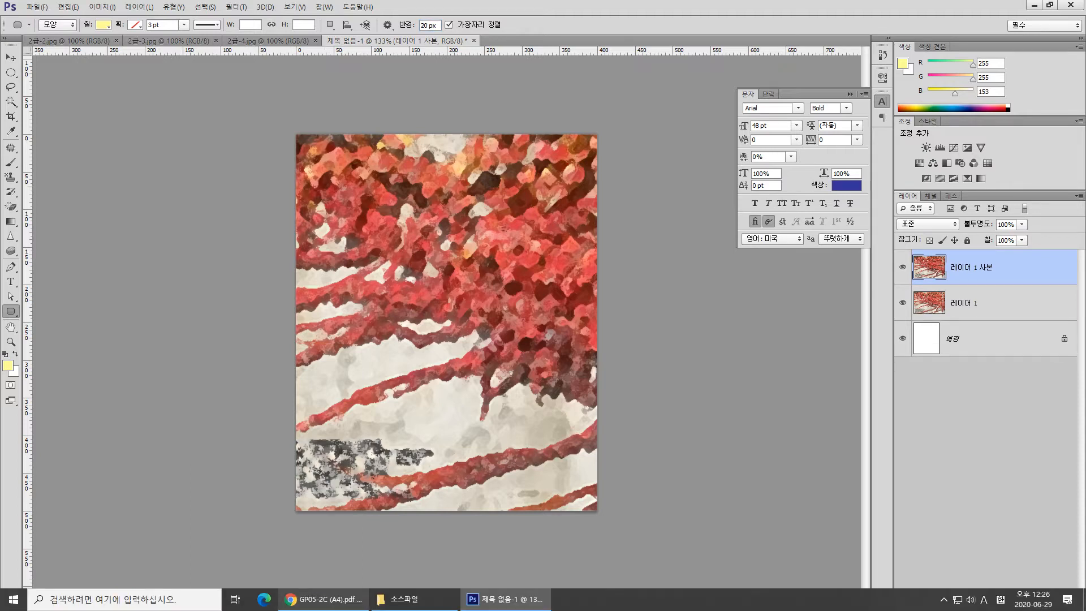
left_click(323, 600)
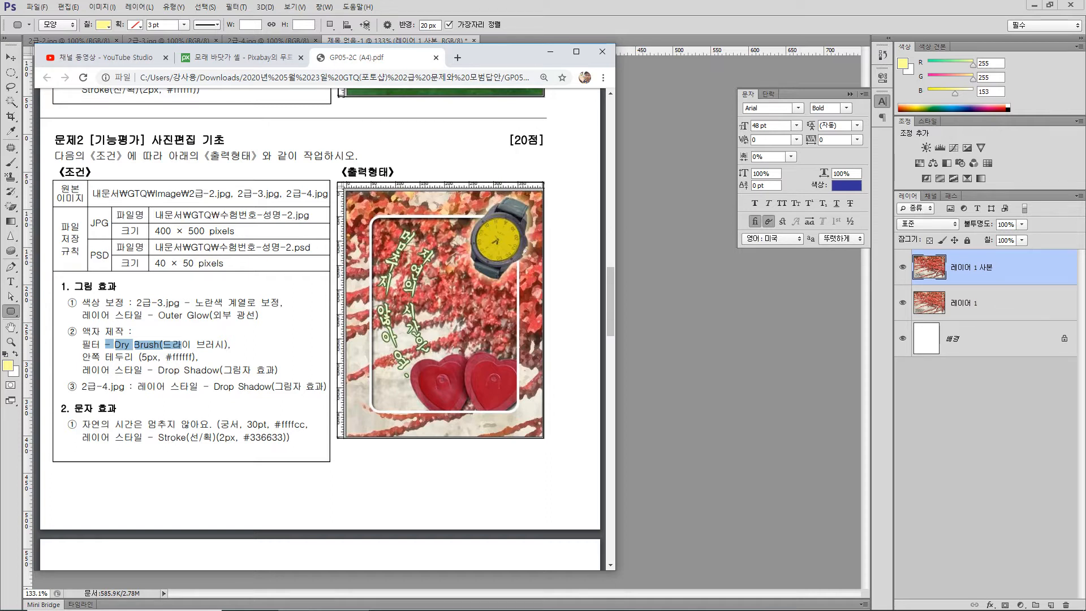
left_click(504, 607)
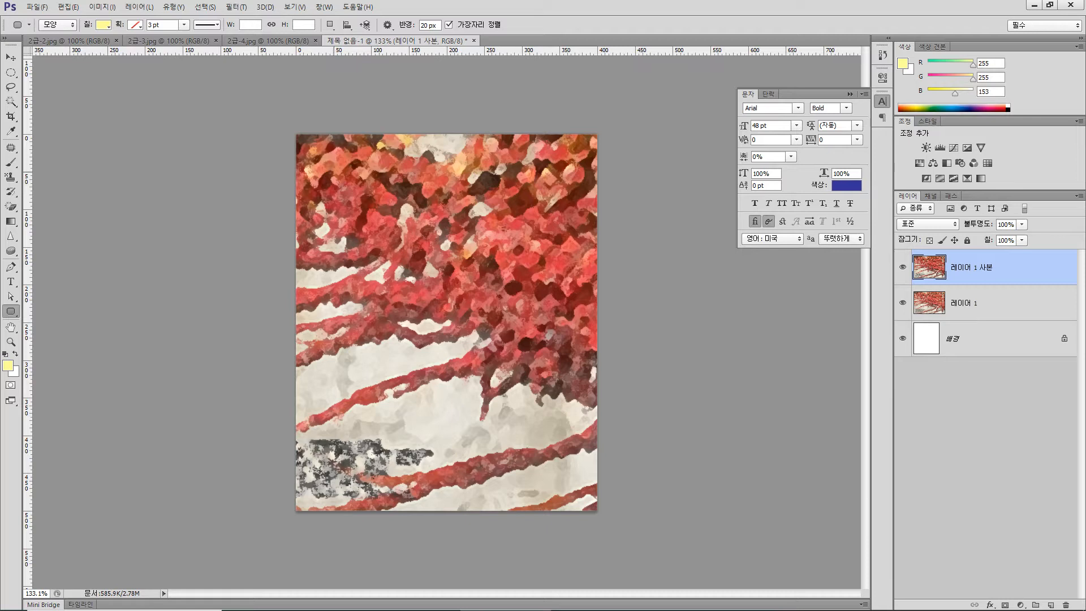
left_click_drag(334, 170, 563, 473)
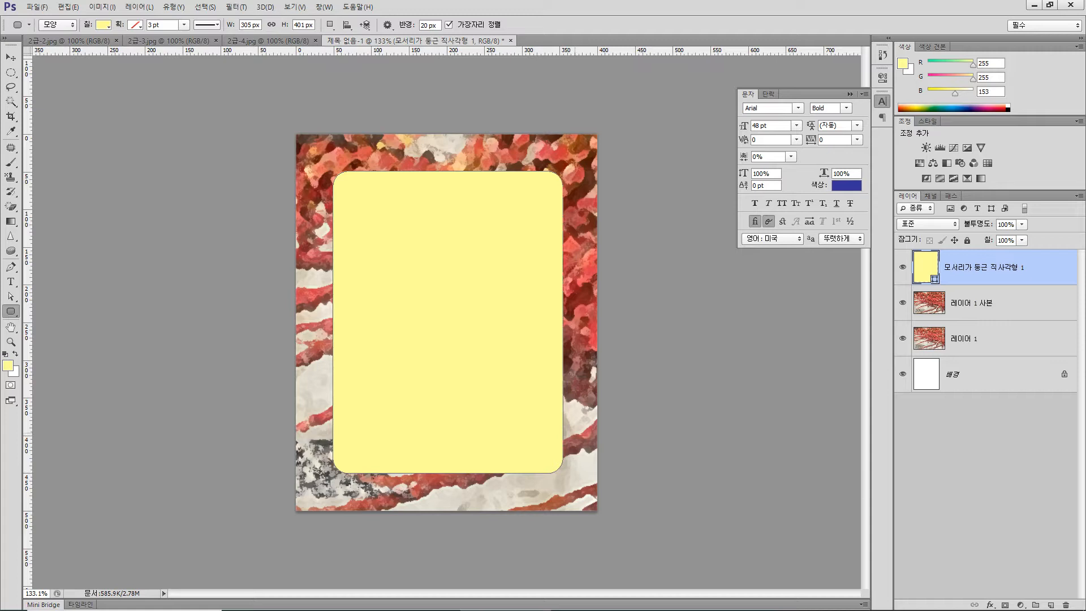
- Turn the rounded rectangle into a selection, remove its shape layer and cut the selected area out of the Dry Brush layer
key("ctrl+Return")
key("Delete")
key("Delete")
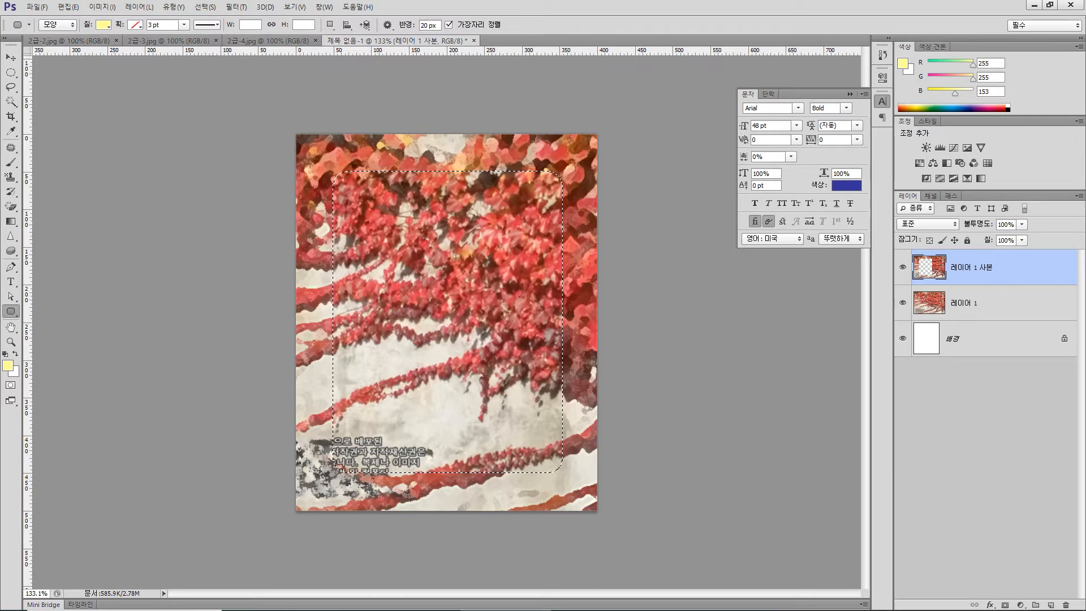
- Stroke the rounded selection with a 5 px white (#ffffff) line placed inside (안쪽) the edge
left_click(68, 7)
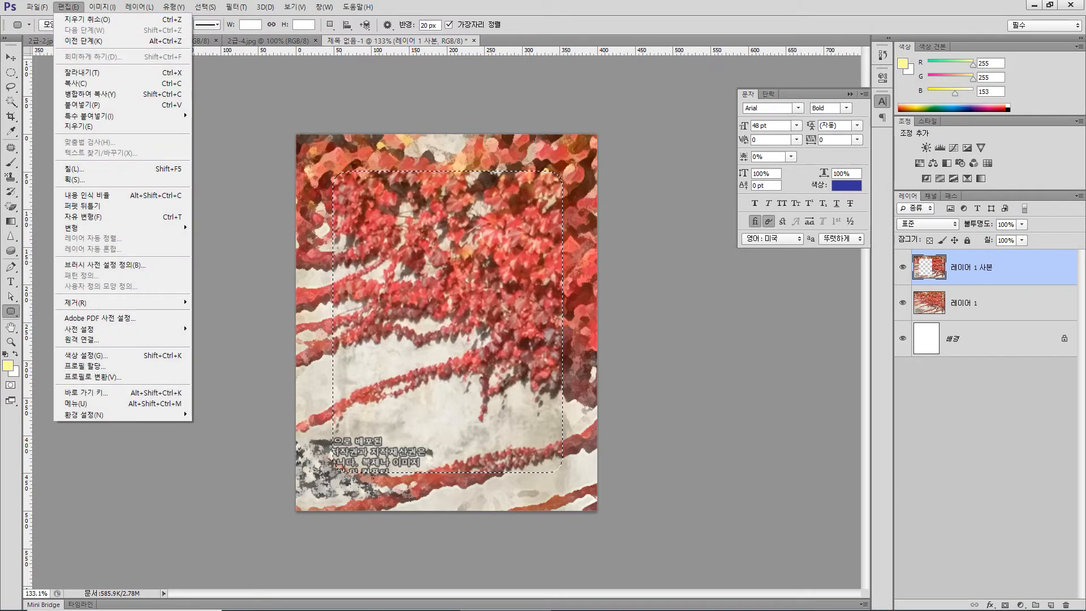
left_click(73, 179)
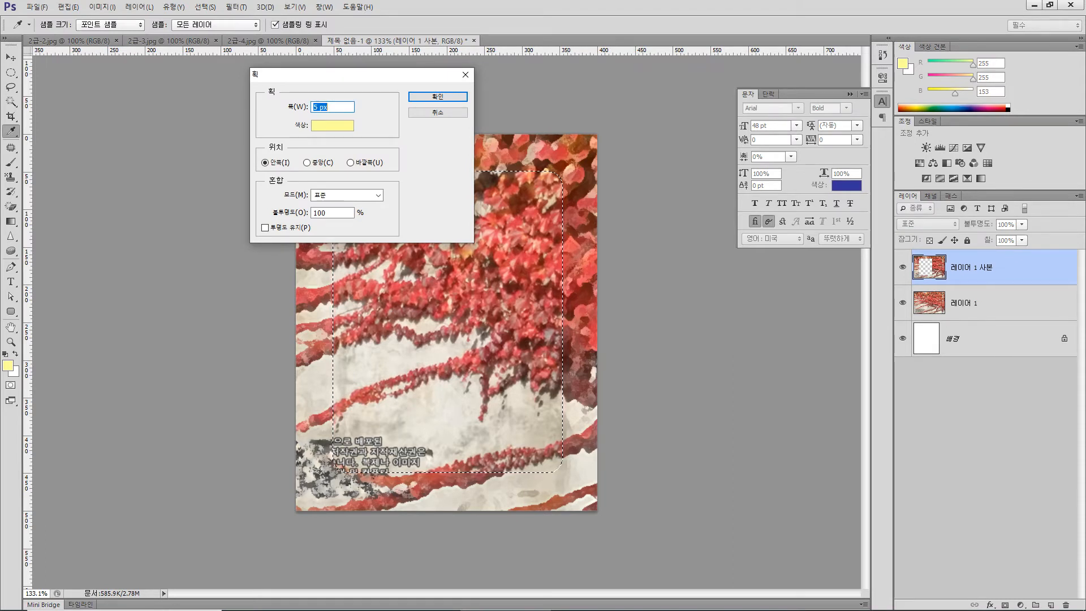
left_click(332, 125)
left_click(183, 93)
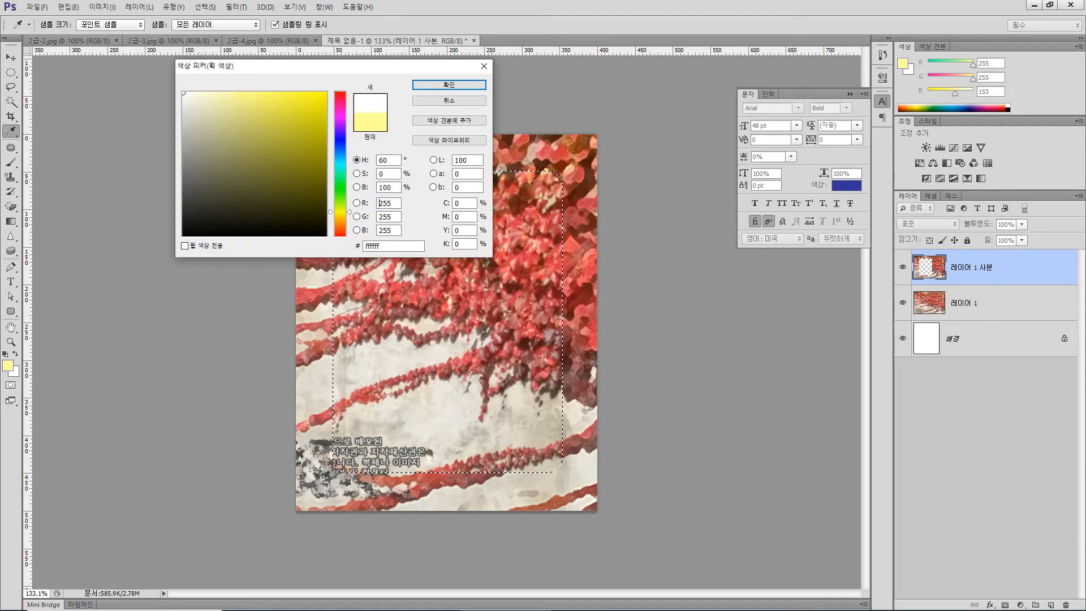
left_click(449, 85)
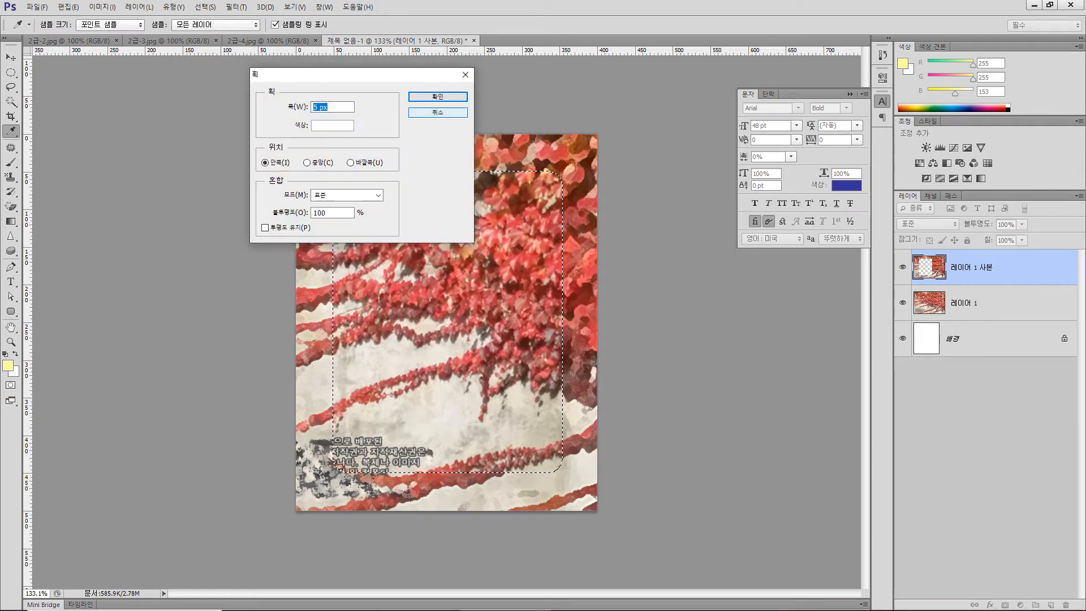
left_click(333, 107)
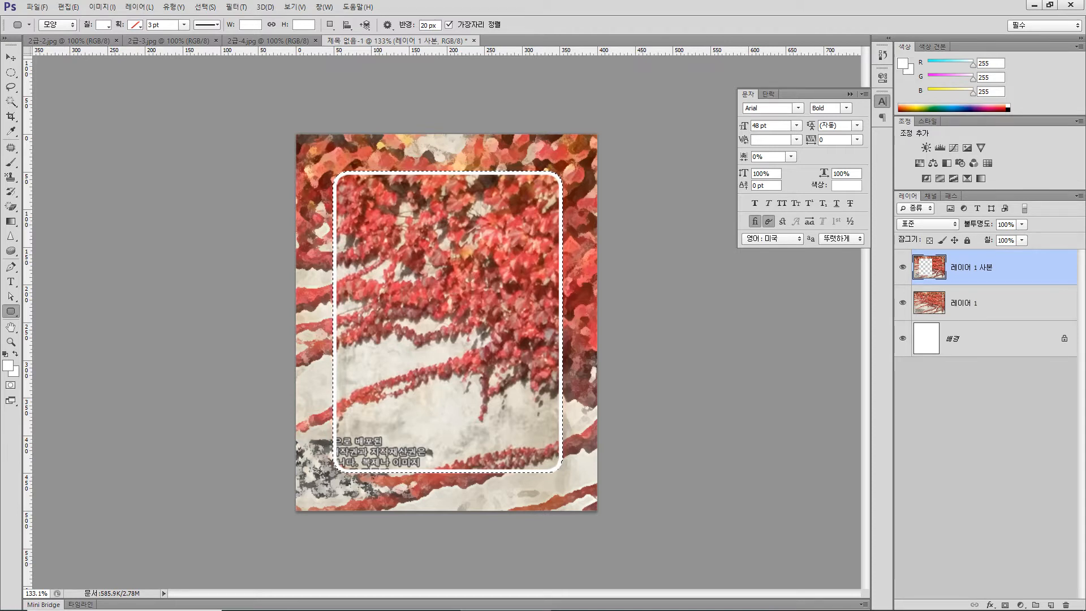
- Add a Drop Shadow (그림자 효과) with the default settings to the frame layer and clear the selection
left_click(990, 604)
left_click(988, 595)
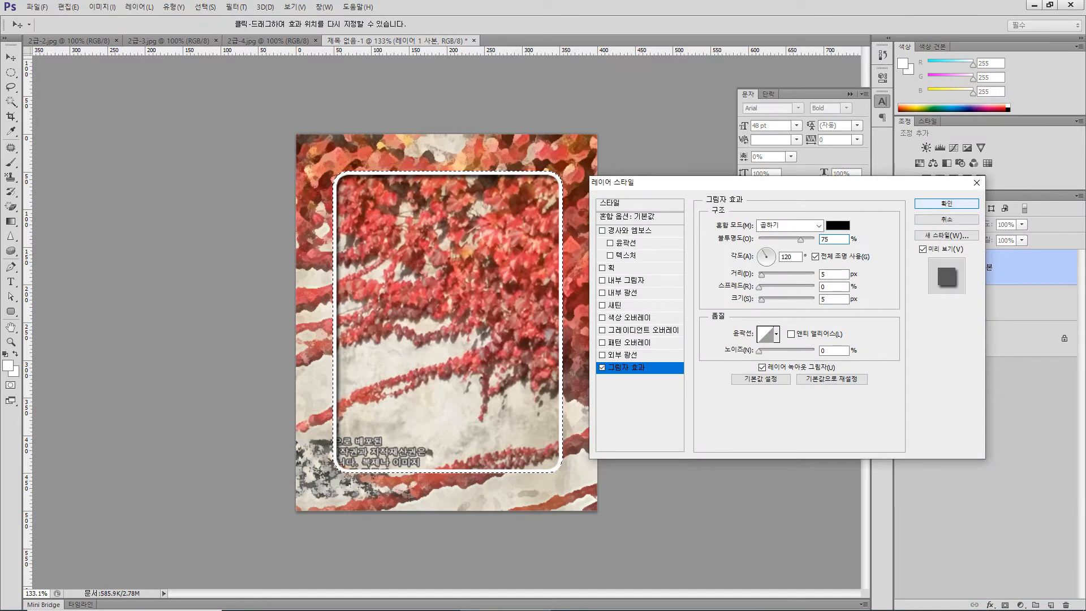
key("Return")
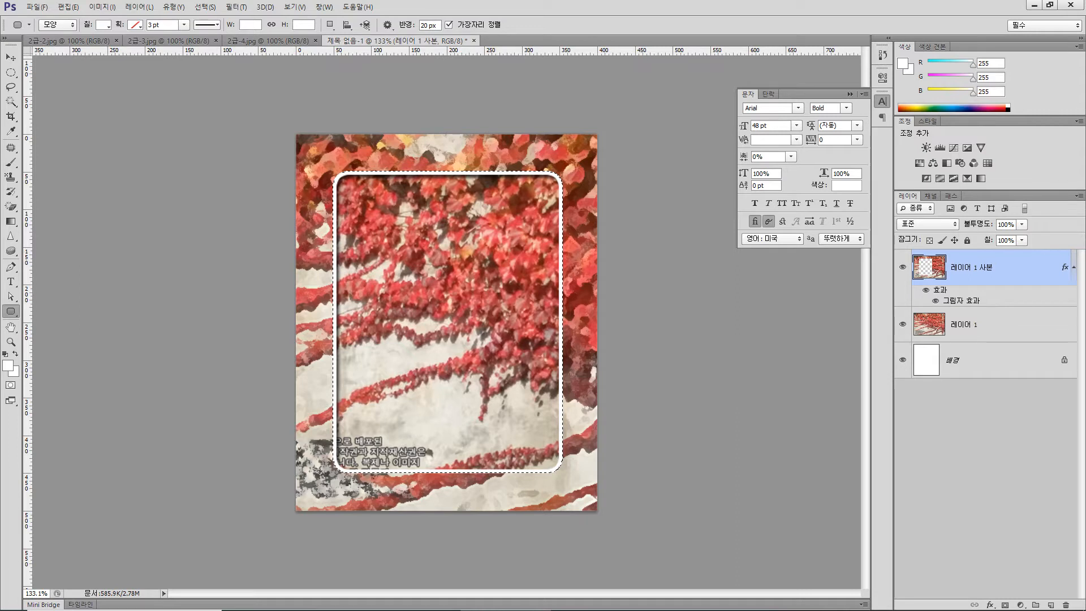
left_click(10, 73)
key("ctrl+d")
key("v")
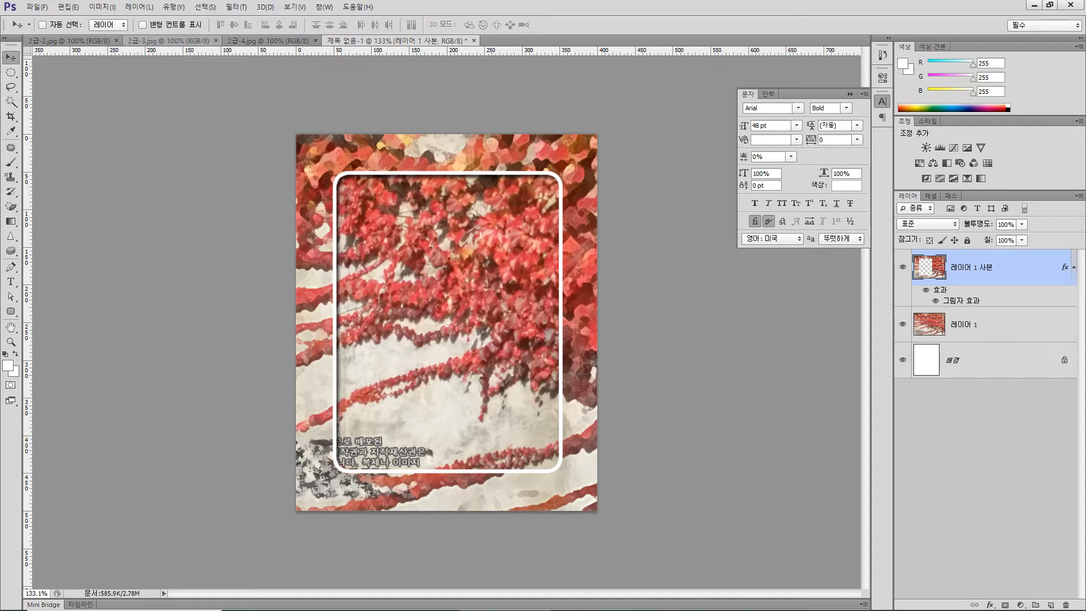
- Check the exam's watch requirement, then quick-select the watch with the green strap in 2급-3.jpg and paste it into the composition
left_click(168, 40)
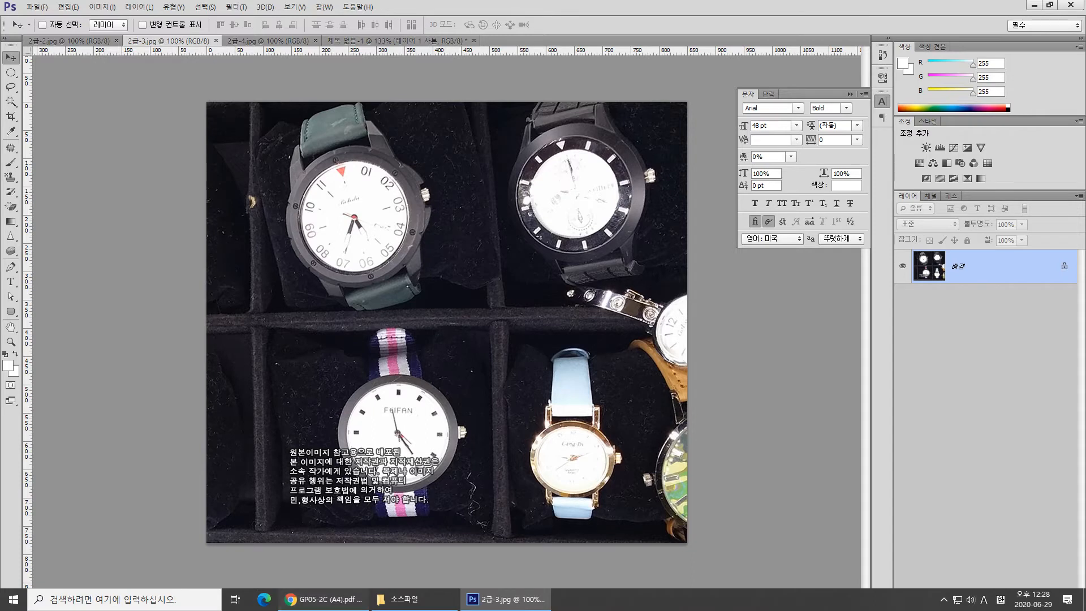
left_click(323, 606)
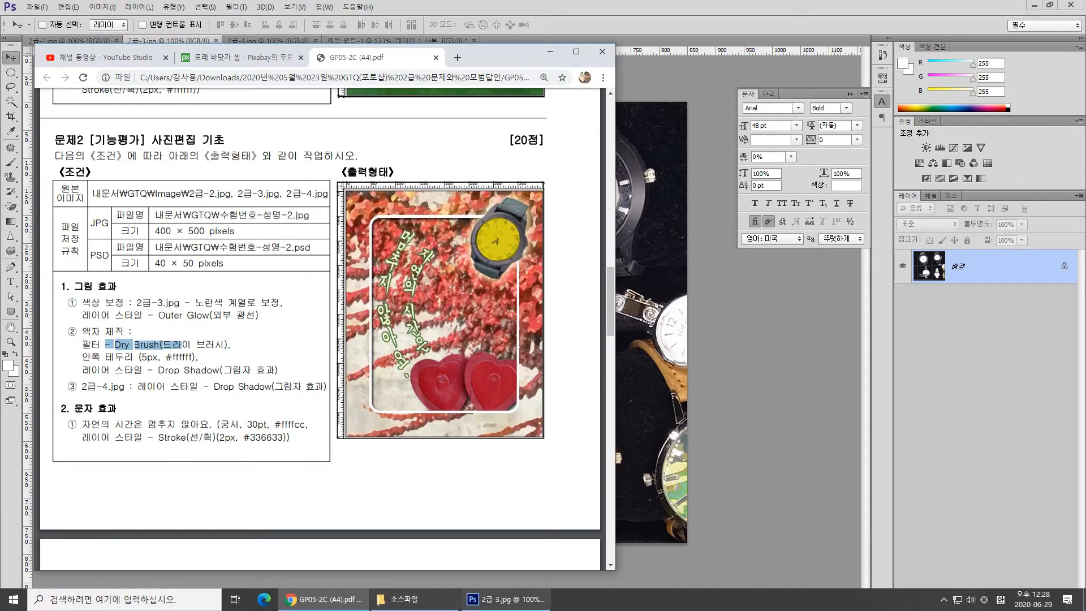
left_click(505, 599)
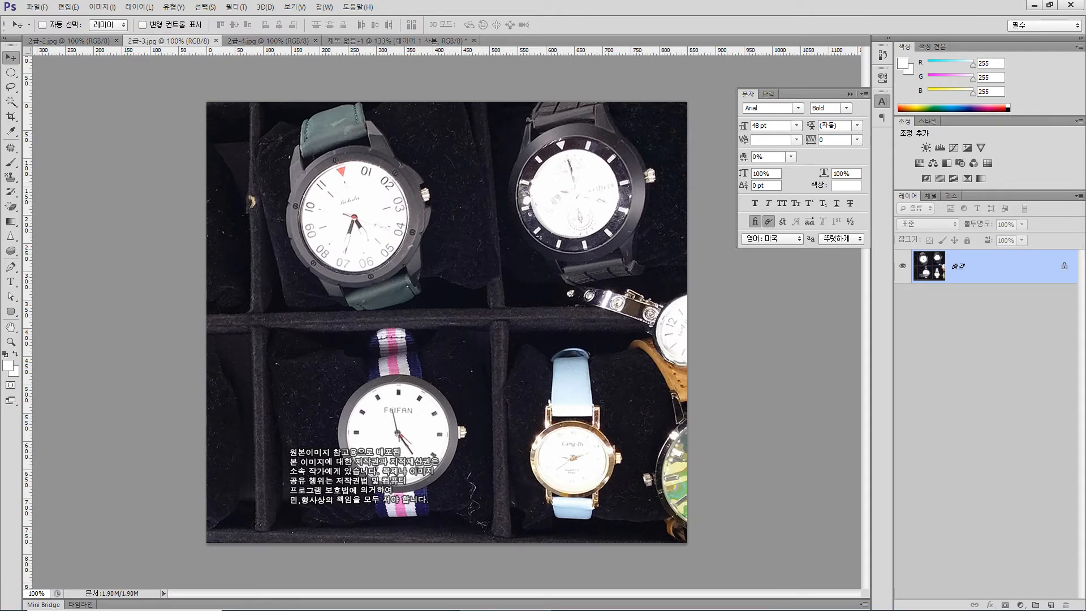
left_click(11, 101)
left_click(66, 100)
mouse_move(315, 130)
left_mouse_down()
mouse_move(373, 139)
mouse_move(409, 183)
mouse_move(420, 223)
left_mouse_up()
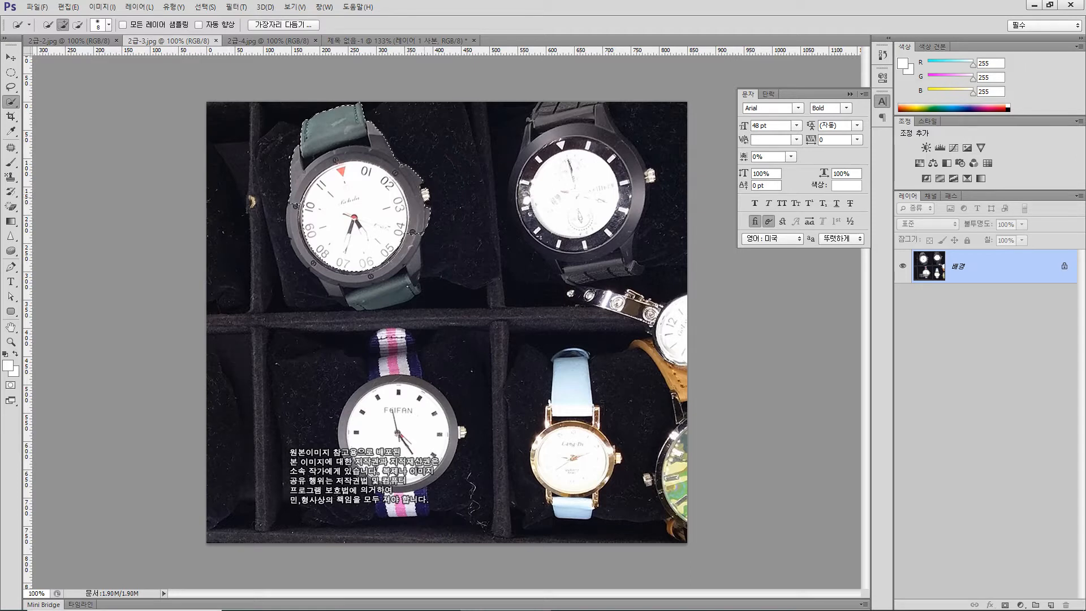
mouse_move(415, 237)
left_mouse_down()
mouse_move(371, 275)
mouse_move(320, 266)
left_mouse_up()
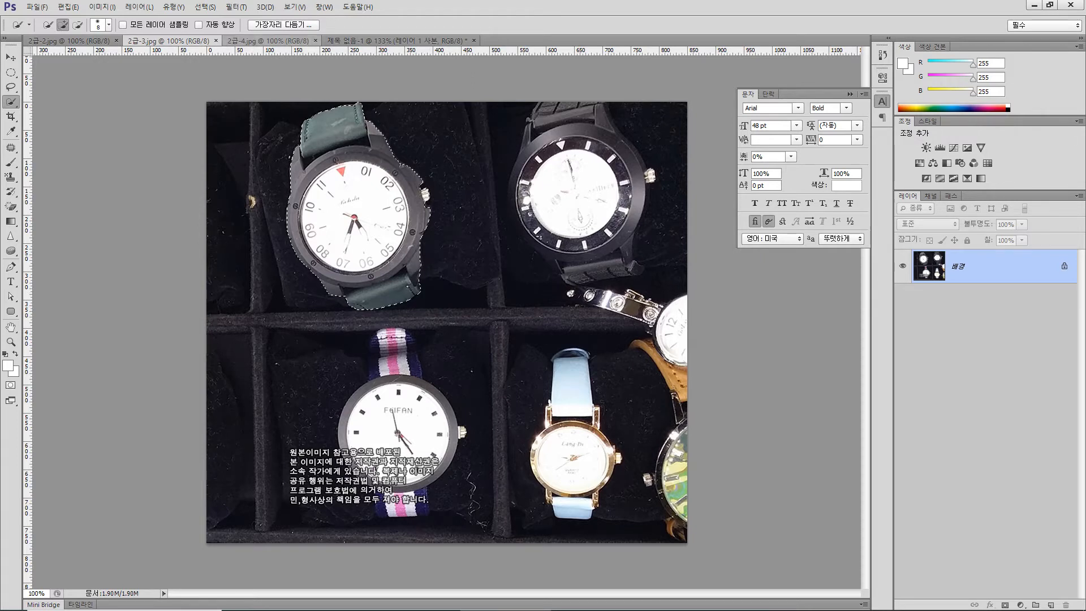
left_click(397, 40)
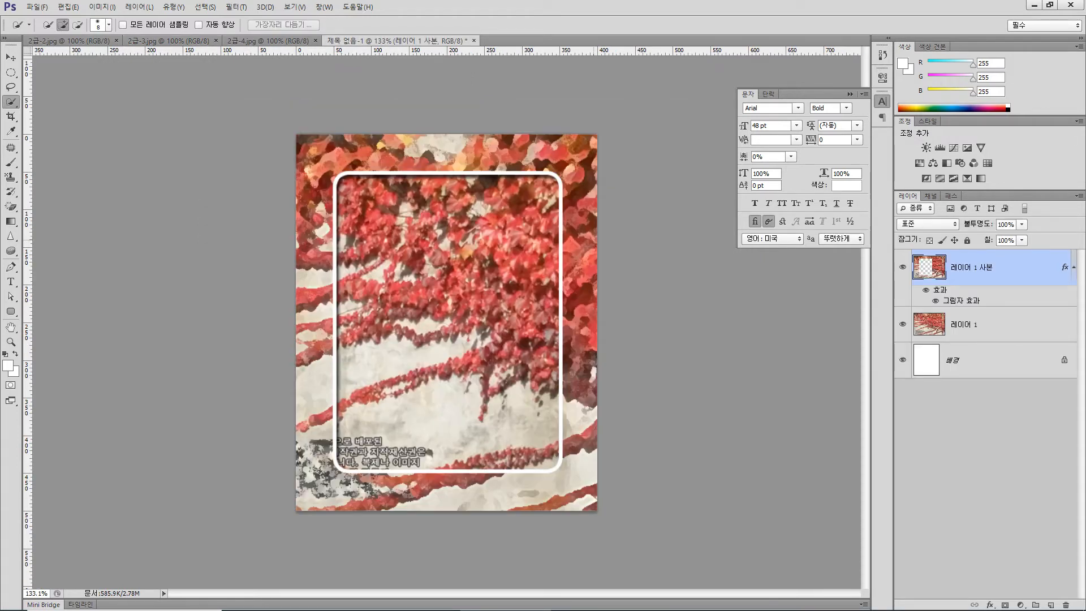
key("ctrl+v")
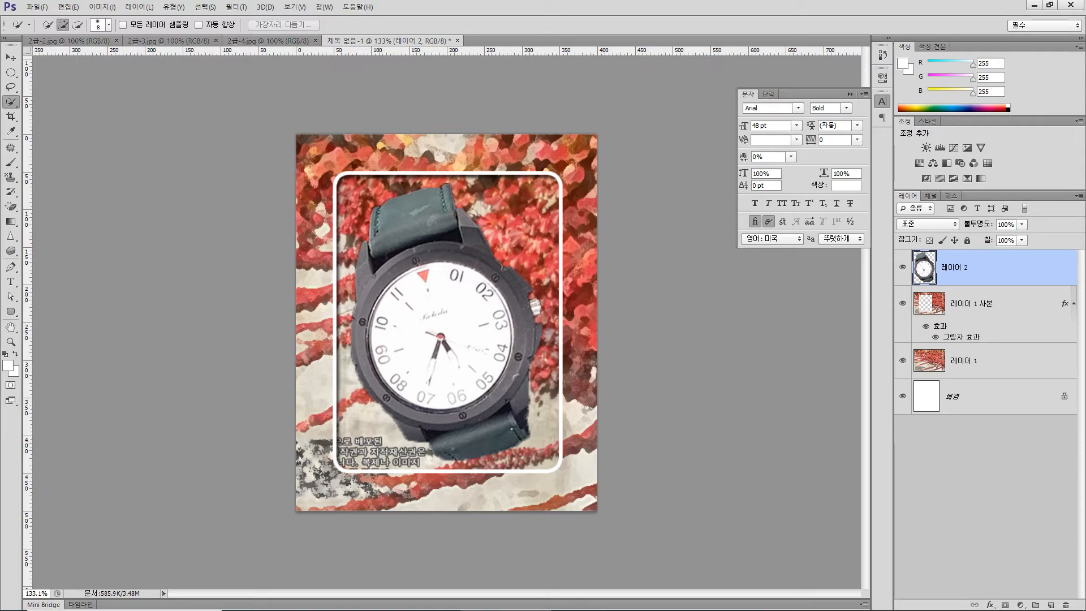
- Select the pasted watch's dial with a circular marquee about 196 px in diameter, drawn outward from the dial's centre
left_click(11, 72)
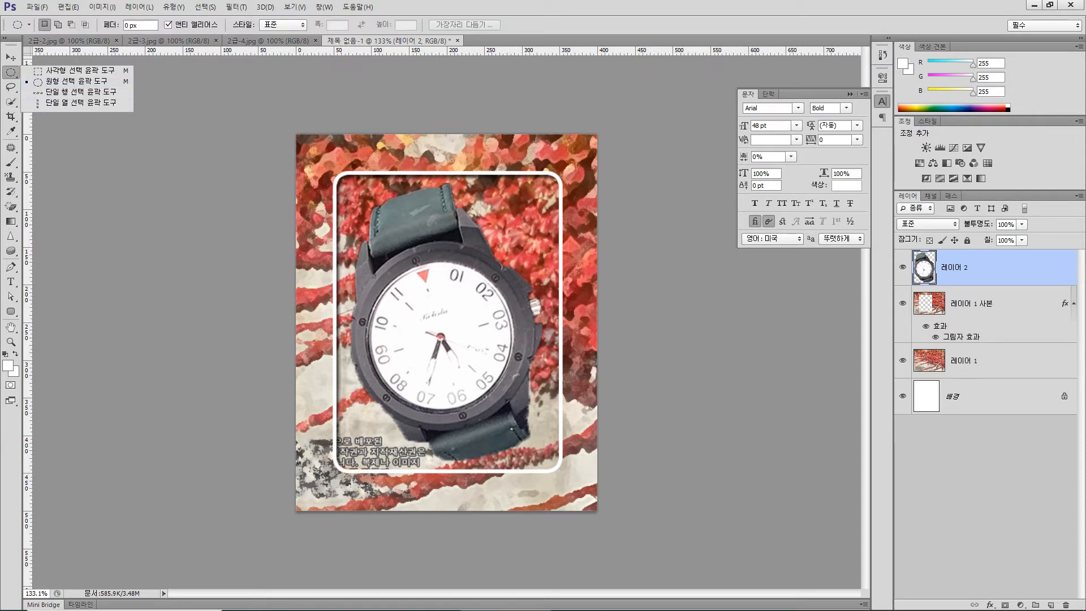
left_click(76, 81)
left_click_drag(441, 336, 537, 384)
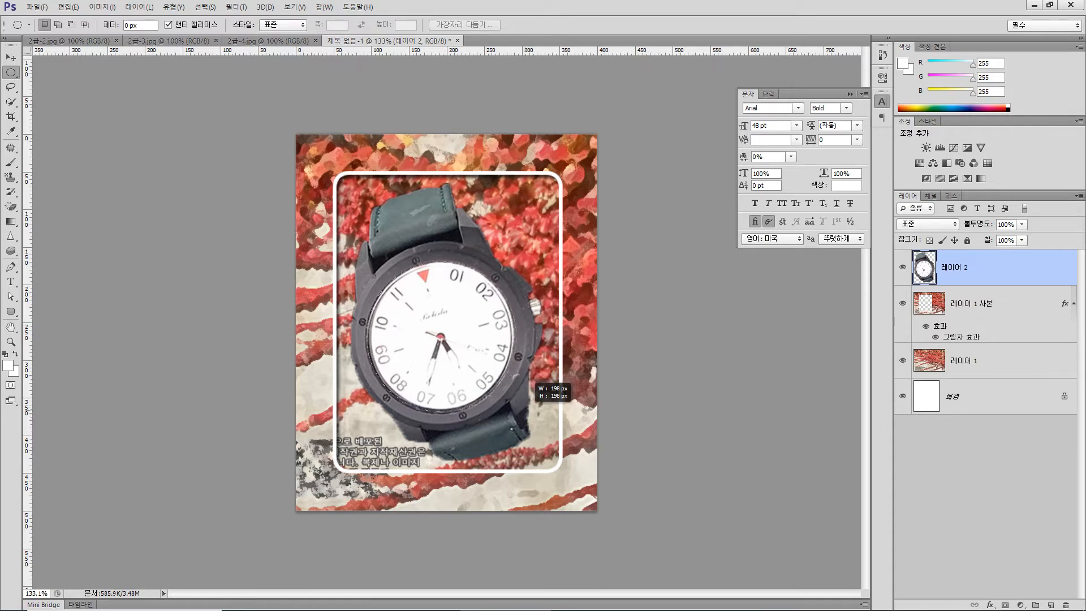
left_click_drag(537, 384, 528, 382)
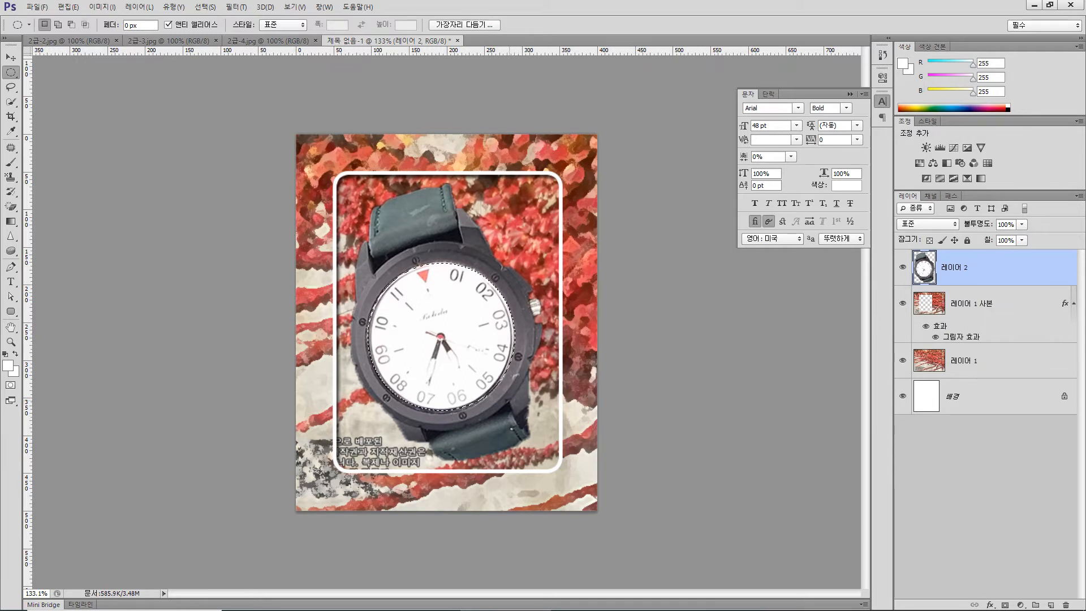
key("ctrl+d")
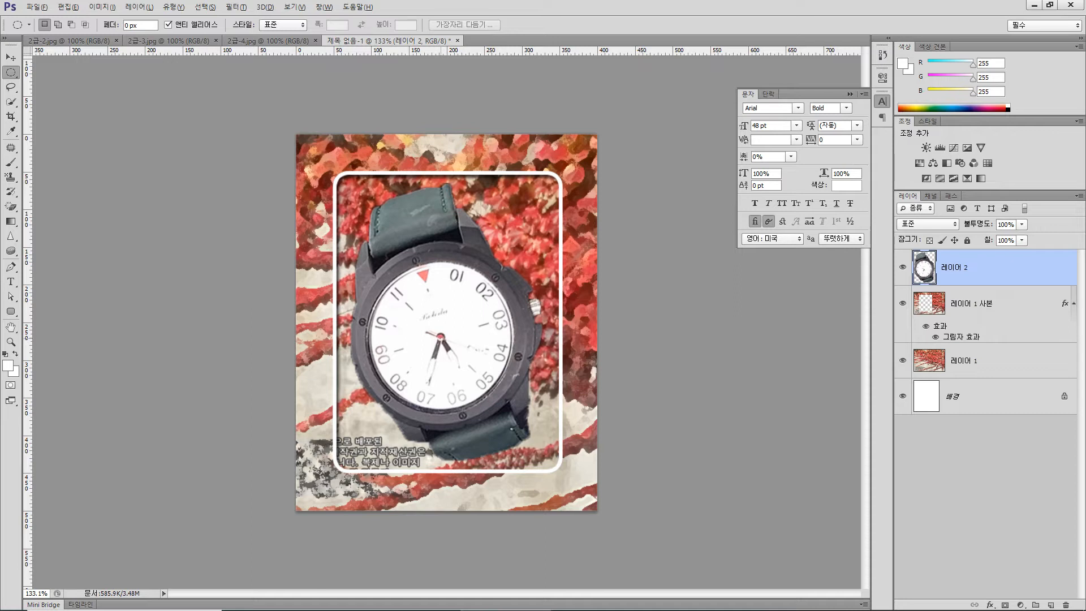
left_click_drag(453, 334, 519, 394)
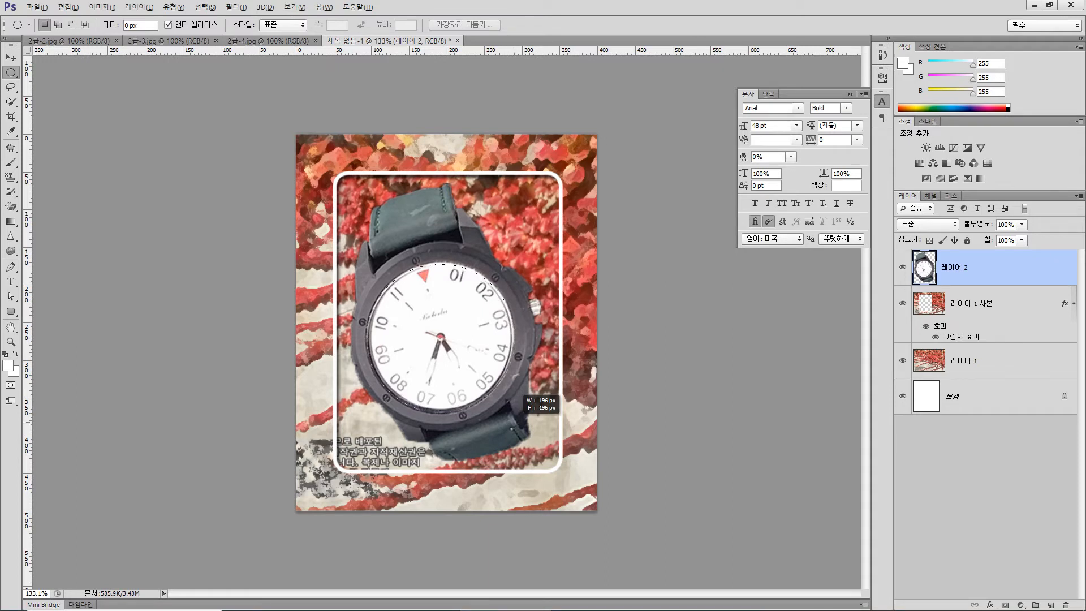
left_click_drag(519, 394, 520, 393)
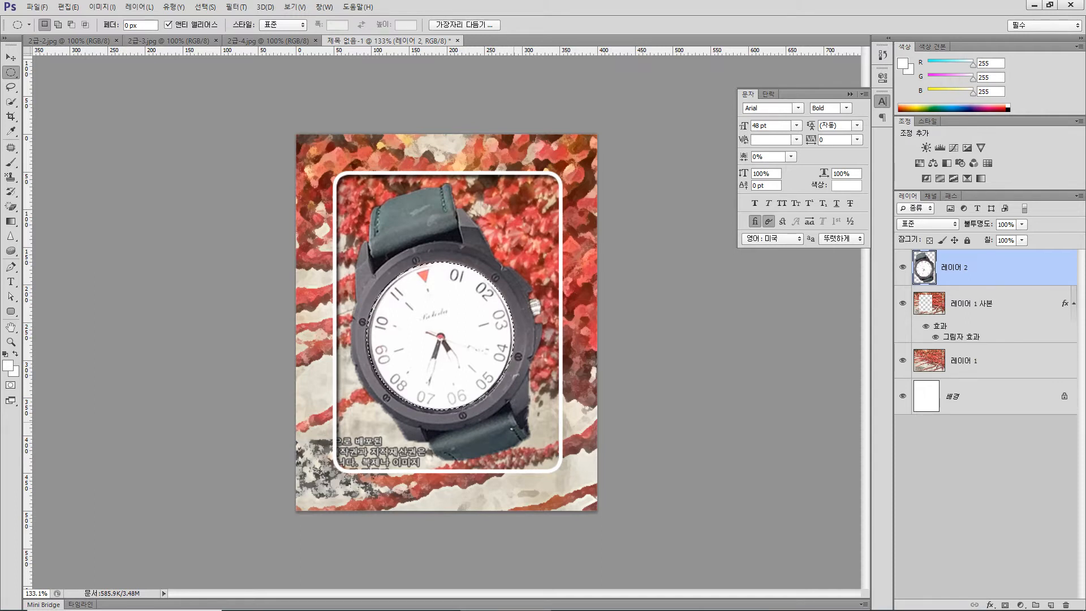
- Colorize (색상화) the selected watch dial yellow with Hue/Saturation (색조/채도), using hue 55, saturation 75 and lightness -20
left_click(102, 7)
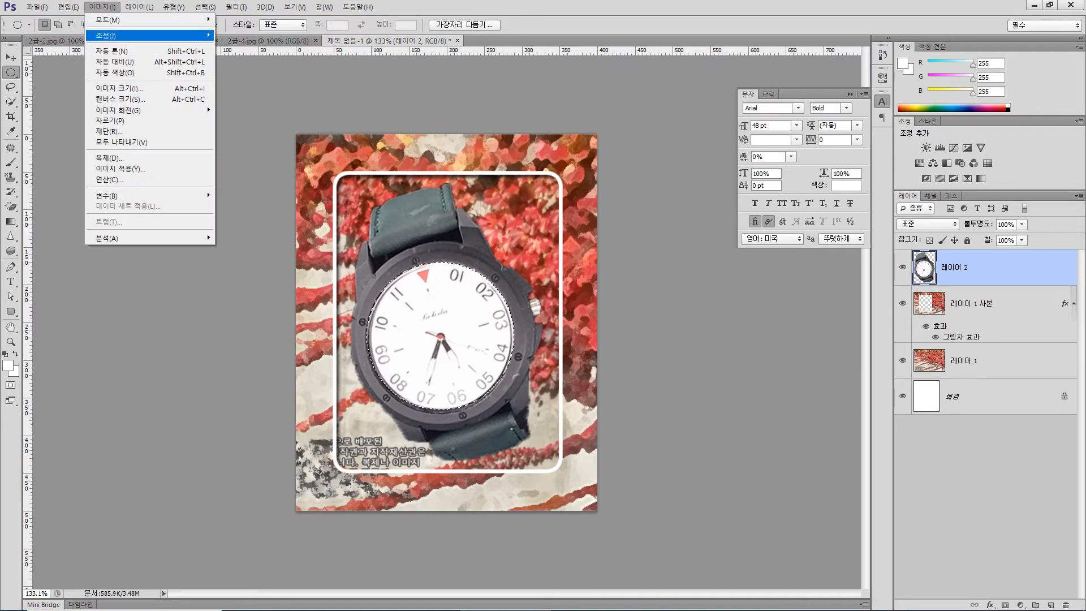
mouse_move(149, 35)
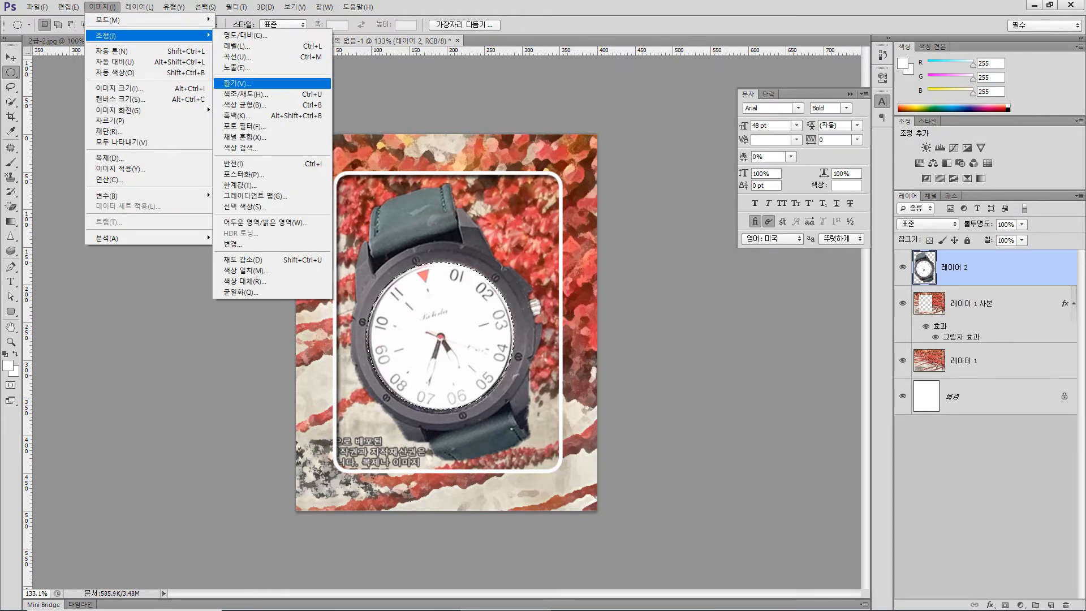
left_click(243, 94)
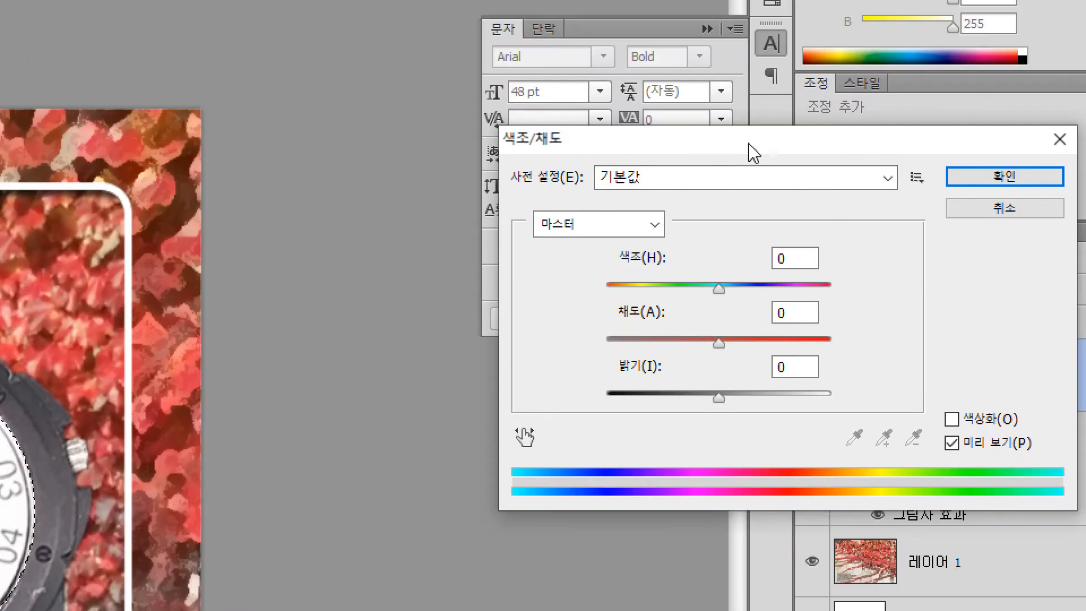
left_click_drag(748, 142, 223, 66)
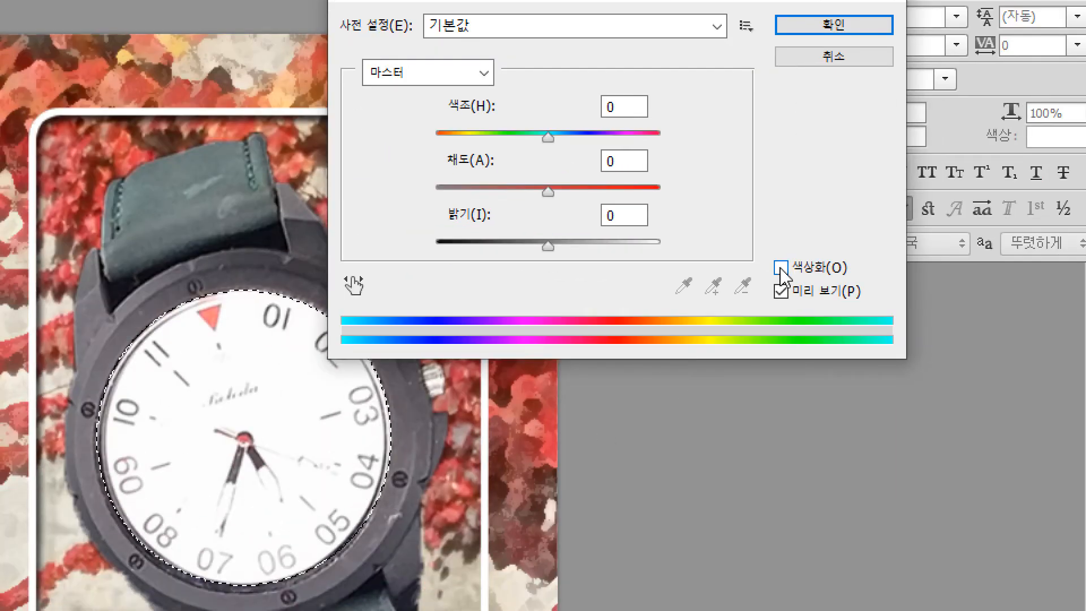
left_click(782, 269)
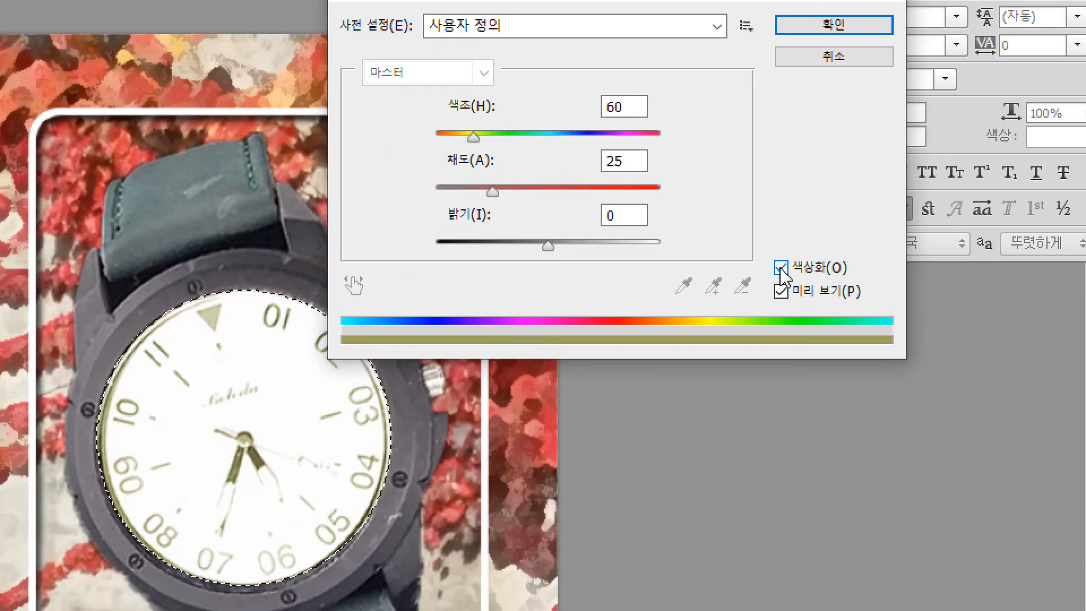
left_click_drag(476, 139, 470, 138)
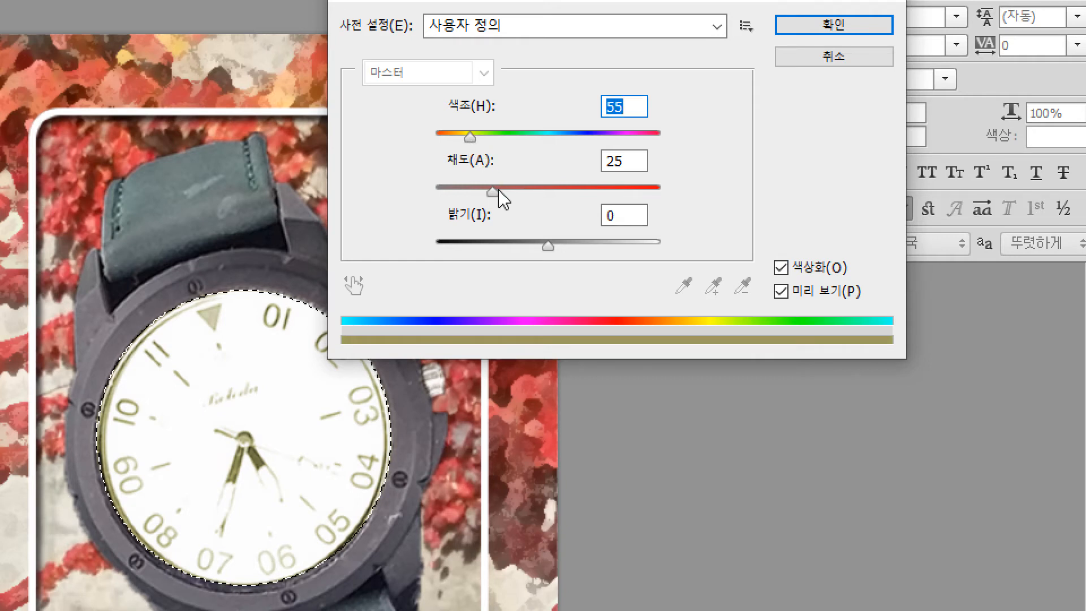
left_click_drag(497, 194, 604, 208)
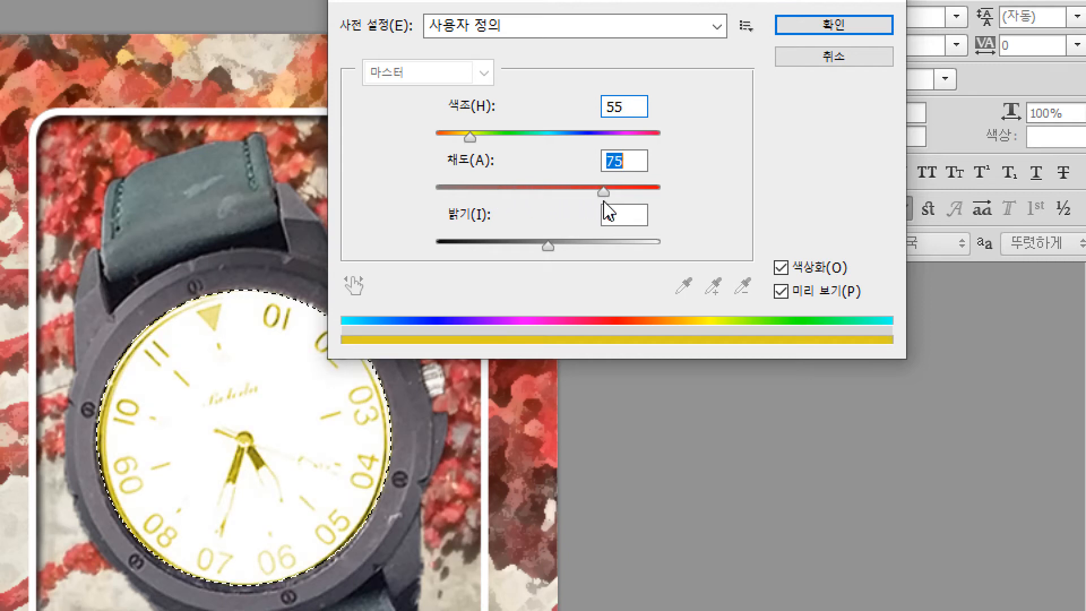
left_click_drag(548, 249, 525, 250)
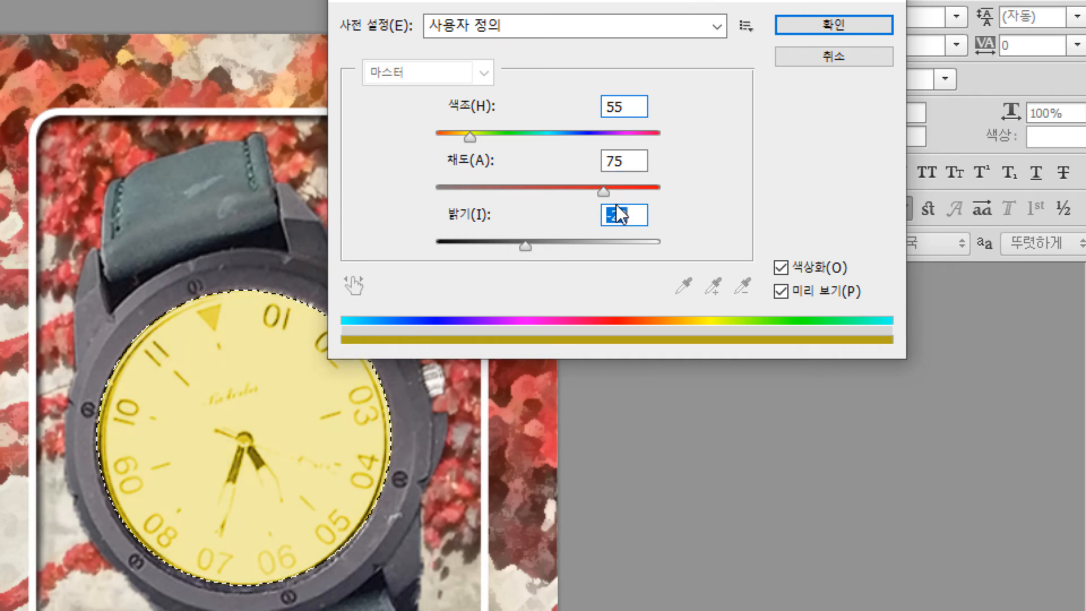
- Raise the dial's colorize saturation to 100 with lightness at -20, apply the adjustment and clear the selection
left_click_drag(604, 193, 654, 198)
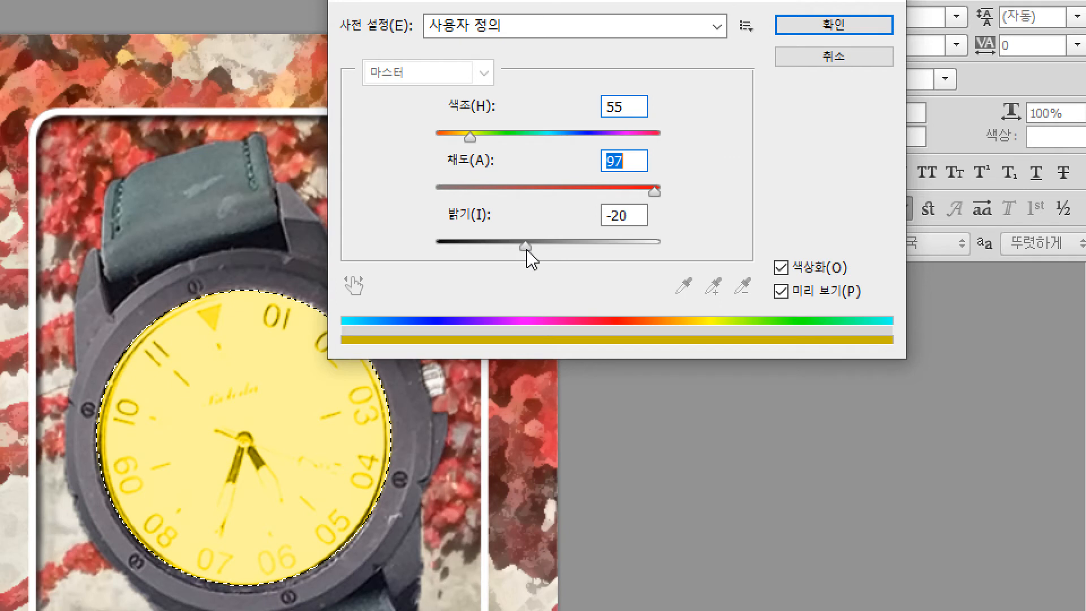
left_click_drag(527, 252, 550, 255)
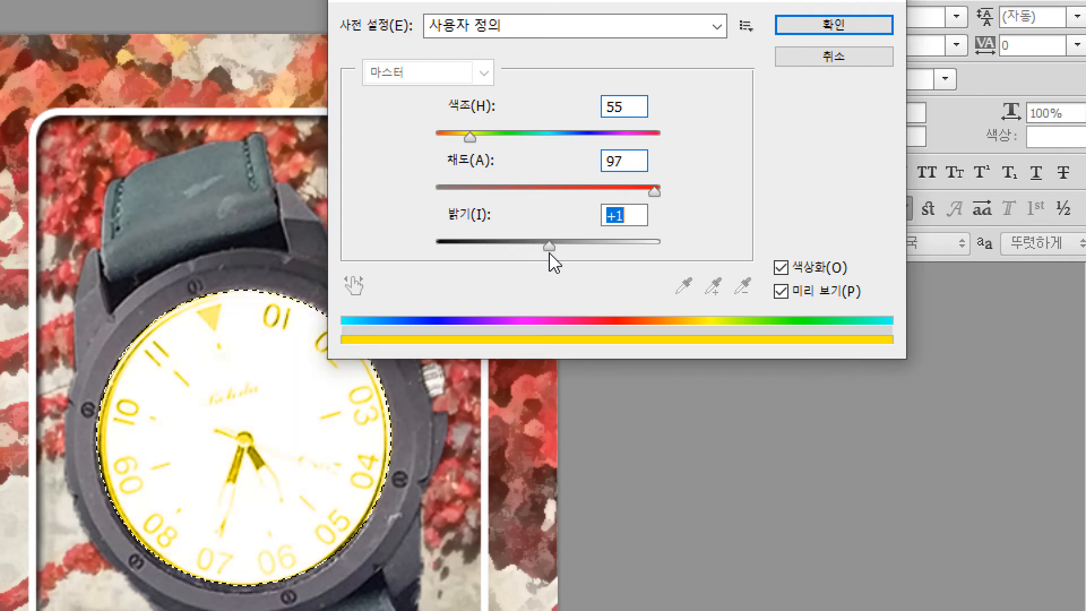
left_click_drag(549, 253, 525, 253)
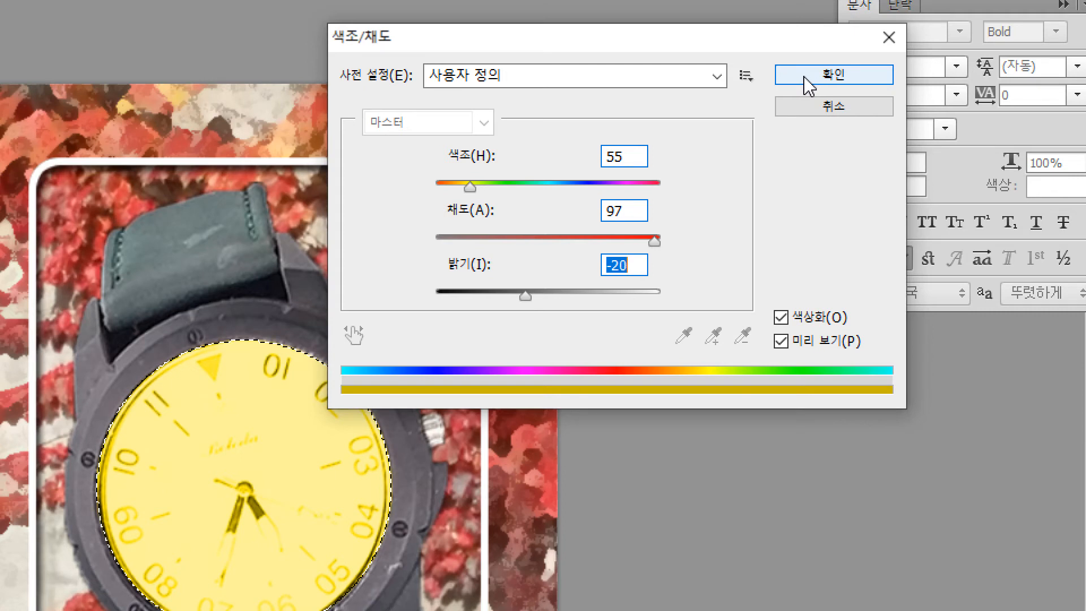
left_click_drag(655, 243, 670, 247)
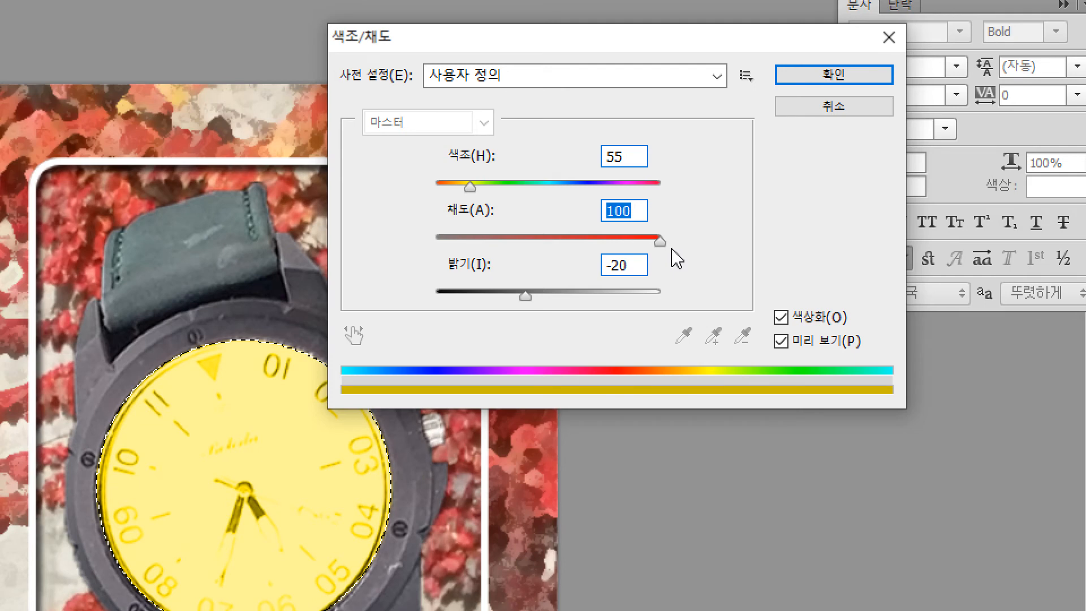
left_click(817, 77)
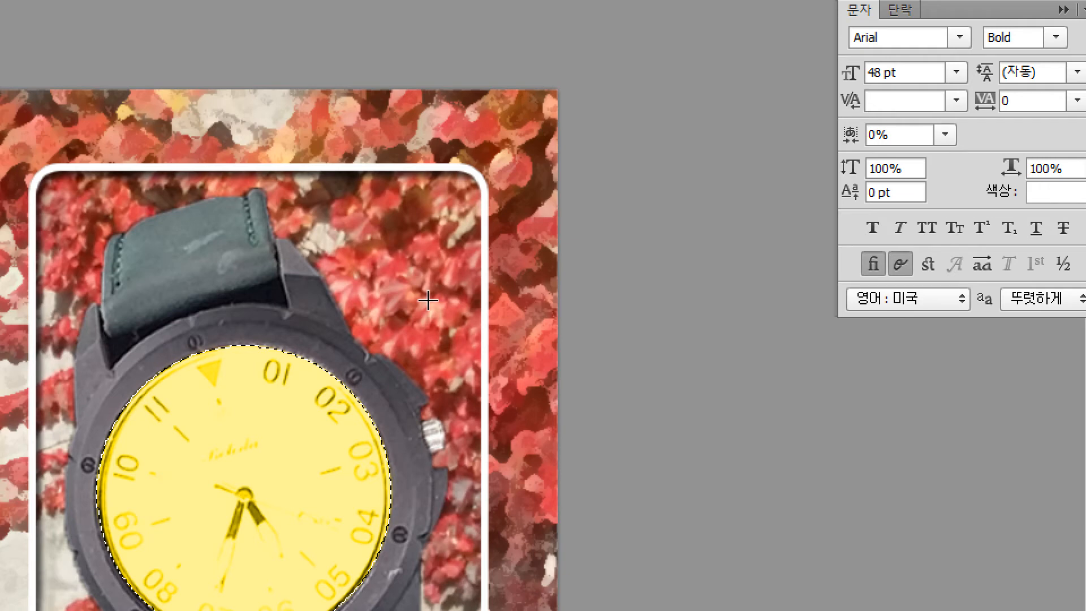
key("ctrl+d")
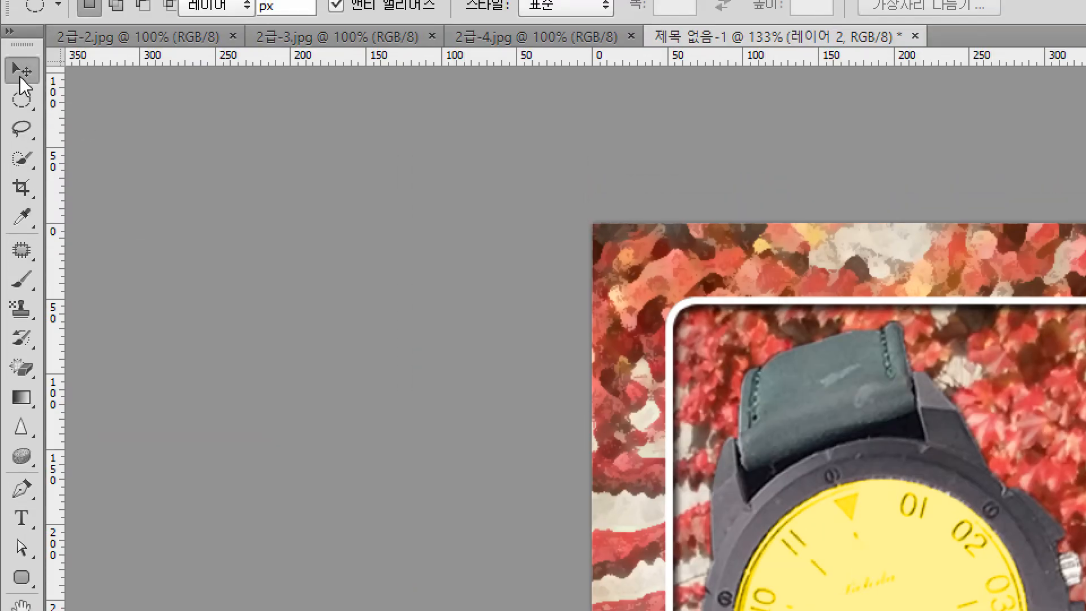
- Scale the watch to about 43%, rotate it about 43° clockwise and place it over the white frame's upper-right corner
left_click(22, 71)
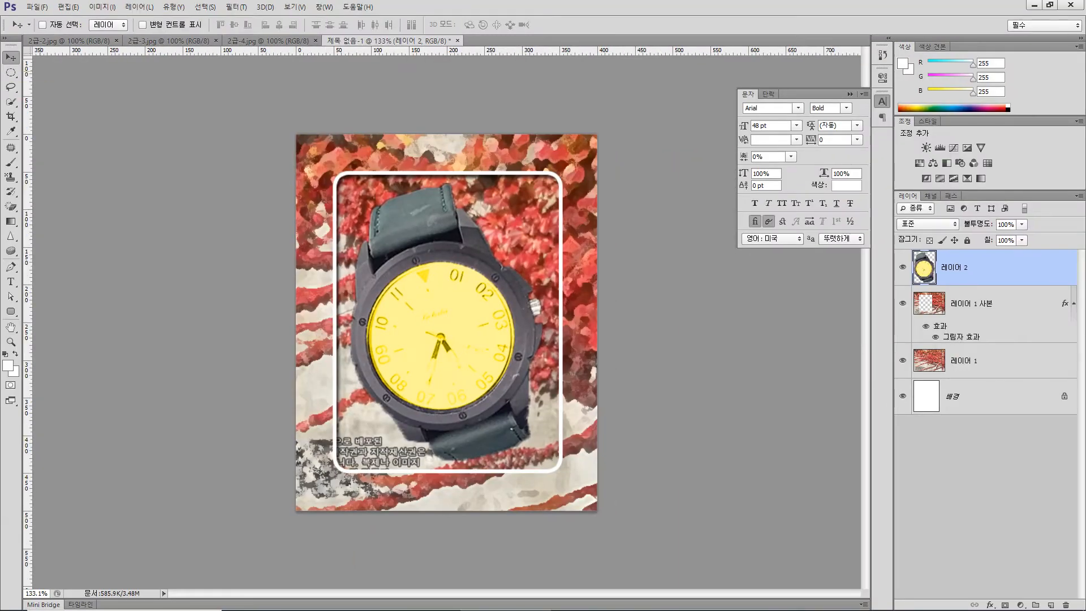
key("ctrl+t")
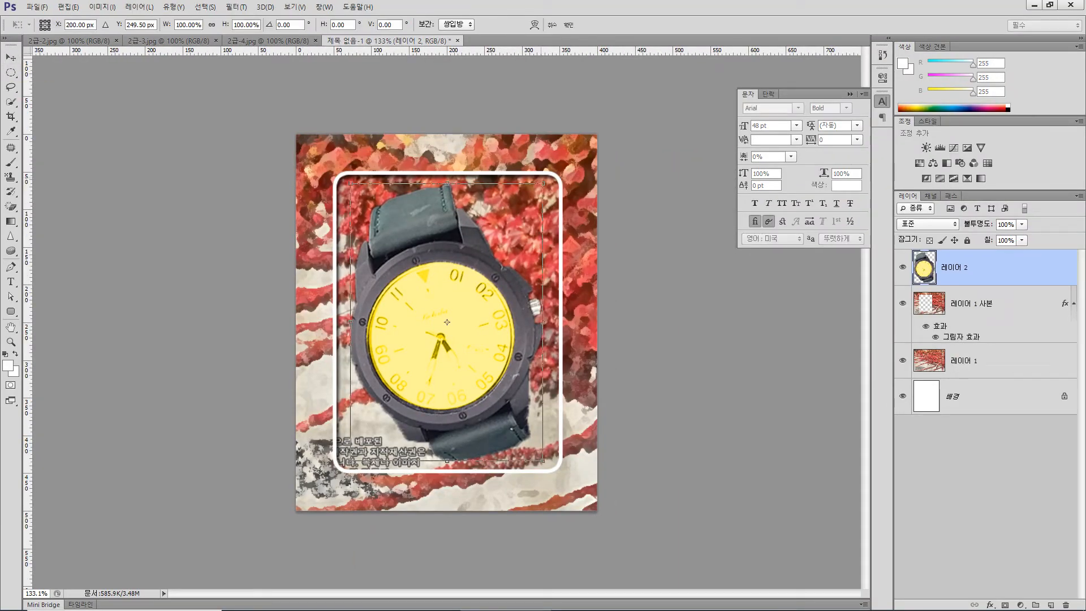
left_click_drag(546, 173, 481, 315)
left_click_drag(382, 336, 527, 226)
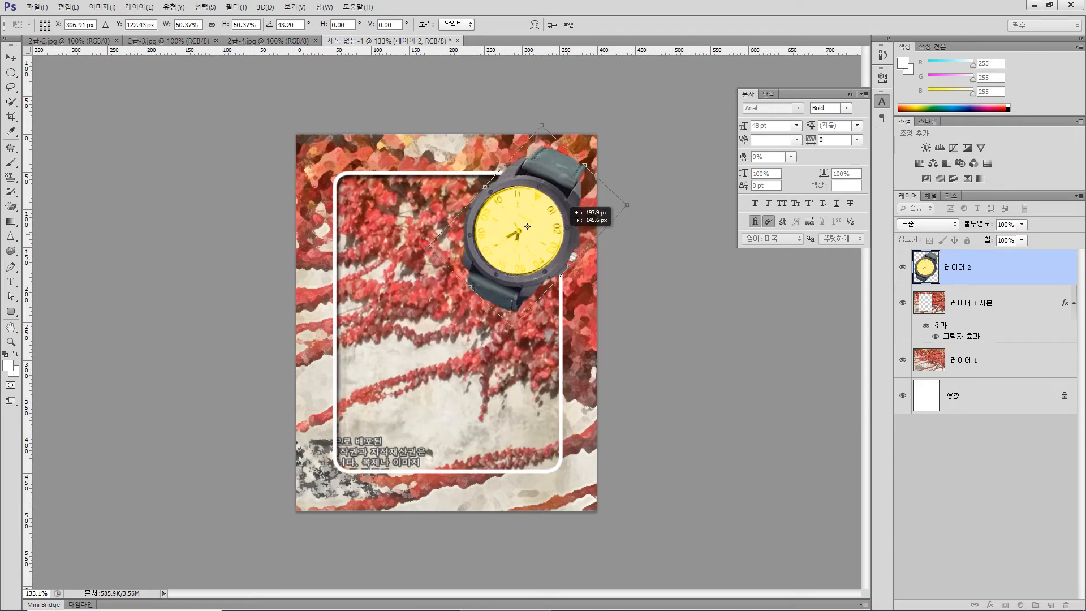
left_click_drag(527, 226, 522, 227)
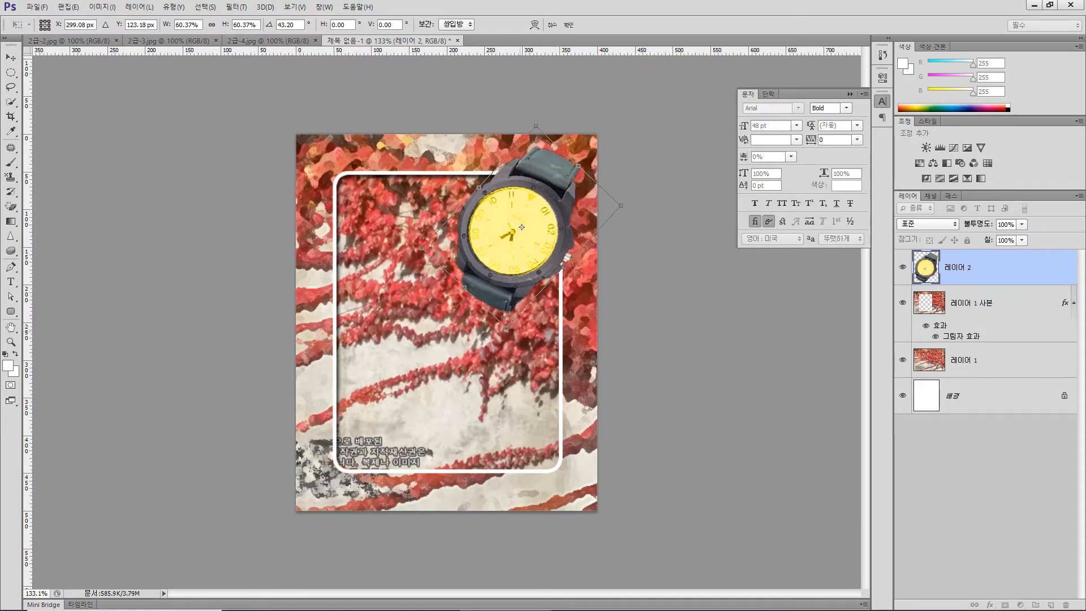
left_click_drag(506, 328, 513, 283)
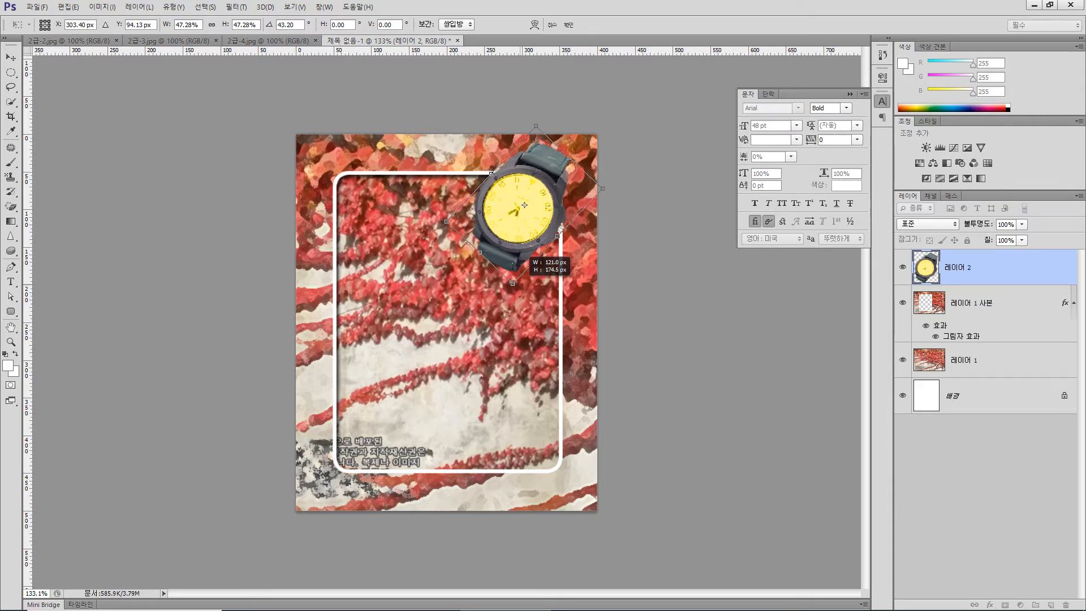
left_click_drag(513, 283, 515, 269)
left_click_drag(525, 198, 536, 199)
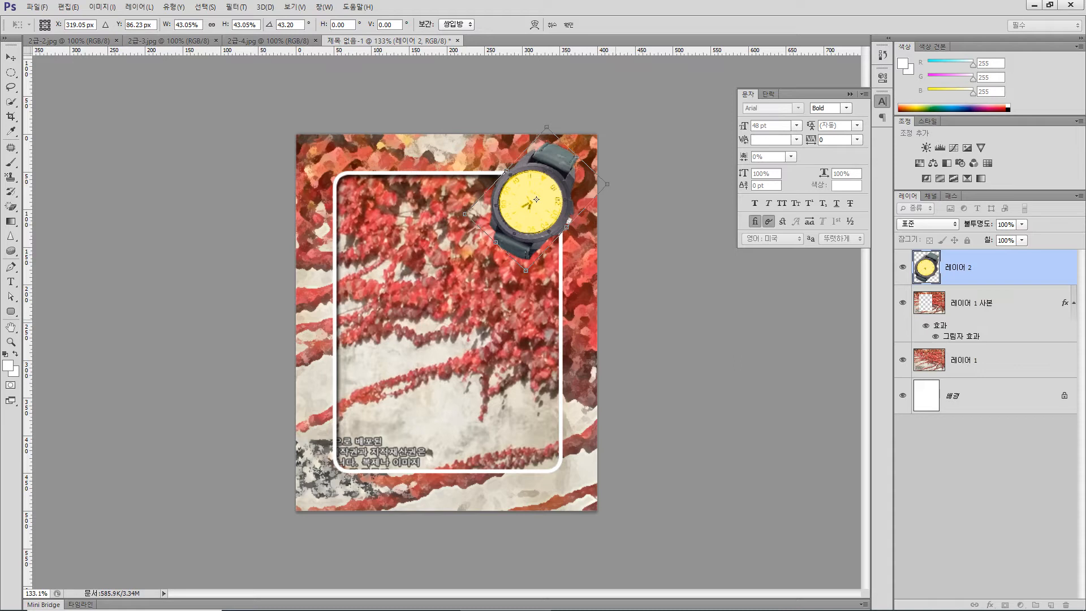
key("Return")
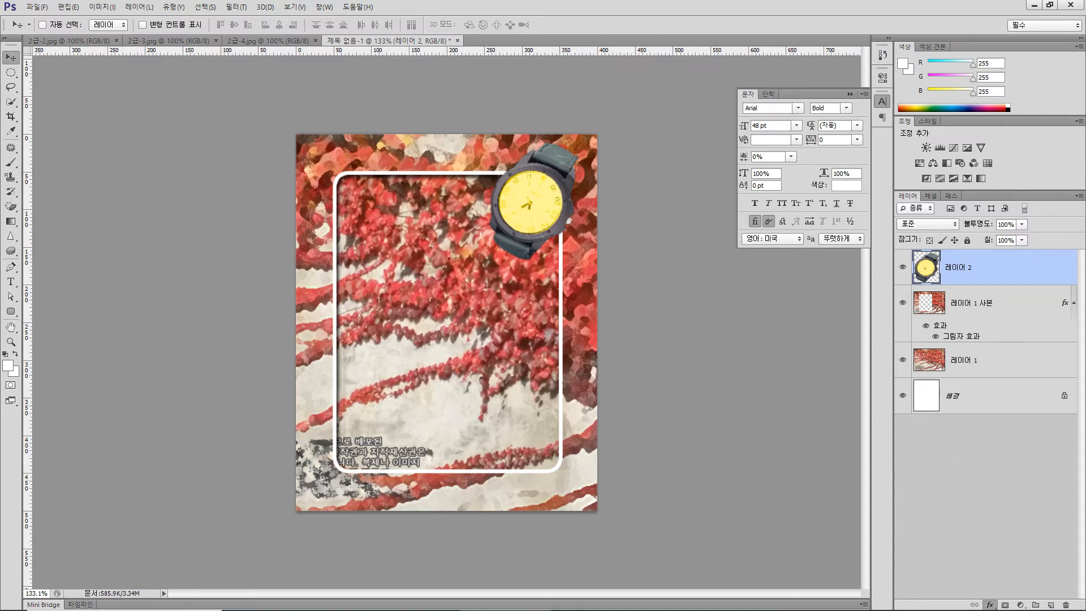
- Add an Outer Glow (외부 광선) with the default settings to the watch layer
left_click(991, 605)
left_click(997, 581)
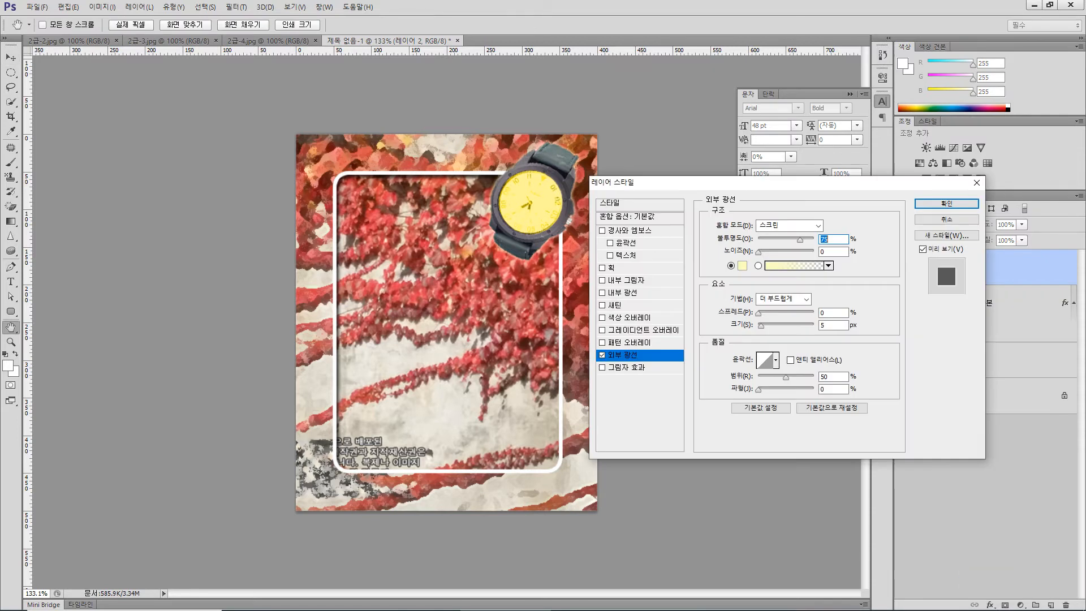
key("Return")
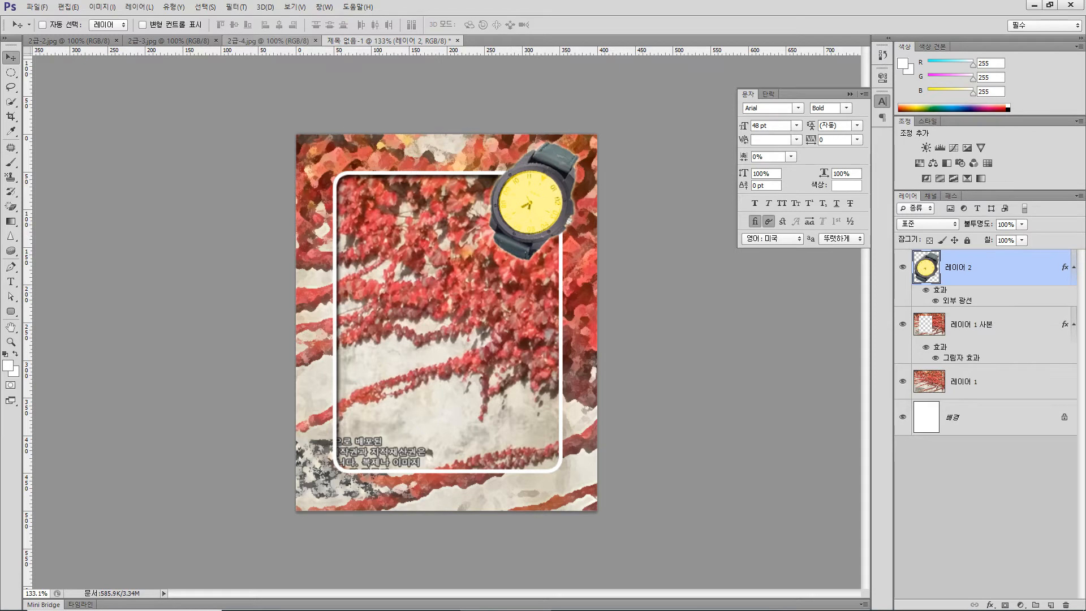
- Quick-select both red hearts in 2급-4.jpg and paste them into the composition
left_click(268, 41)
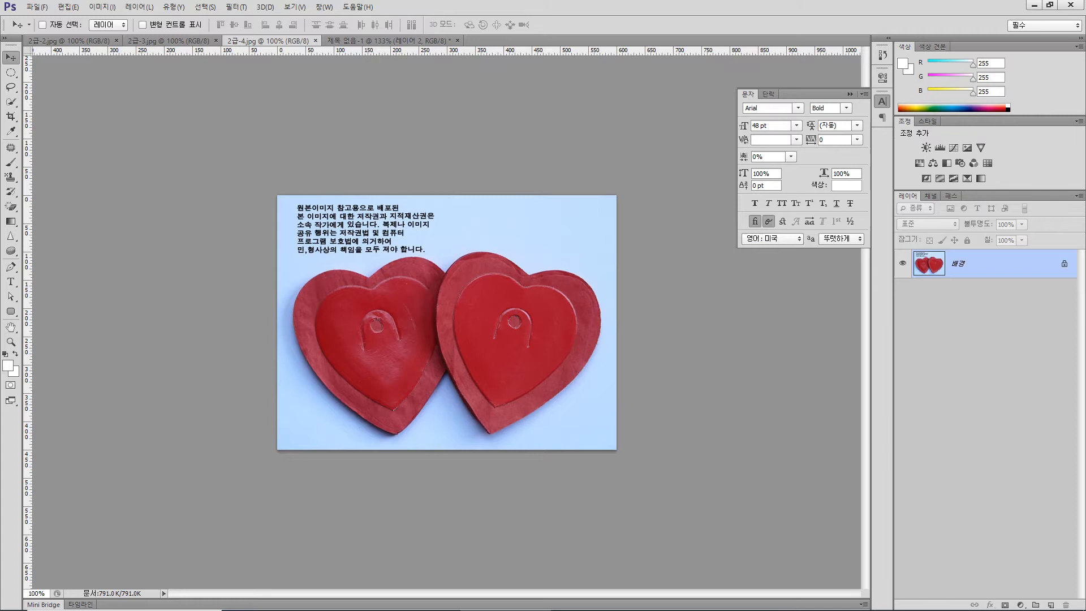
left_click(11, 103)
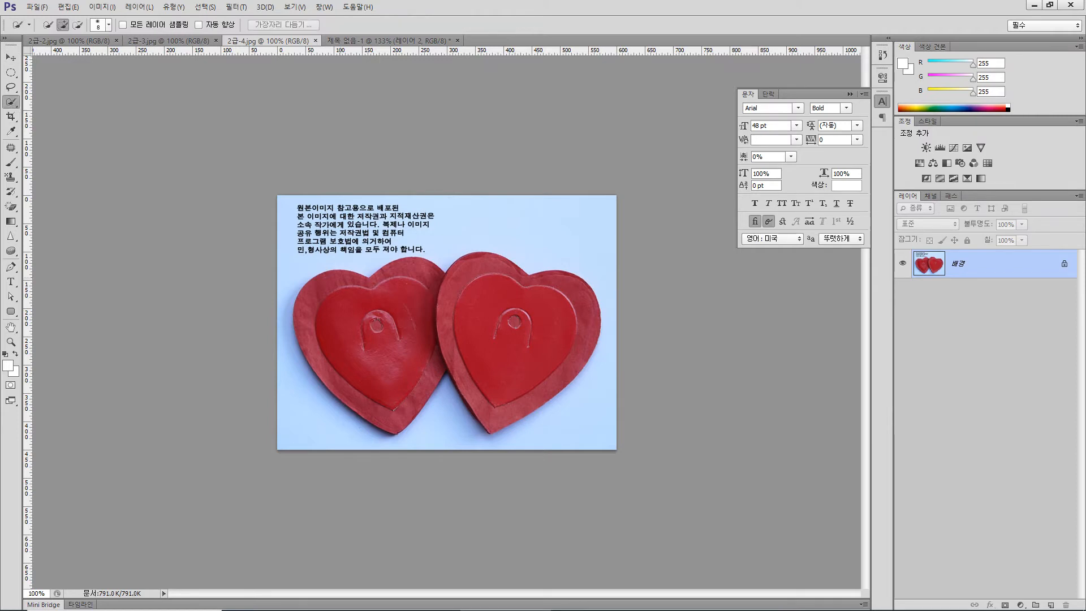
mouse_move(327, 283)
left_mouse_down()
mouse_move(422, 290)
mouse_move(493, 321)
left_mouse_up()
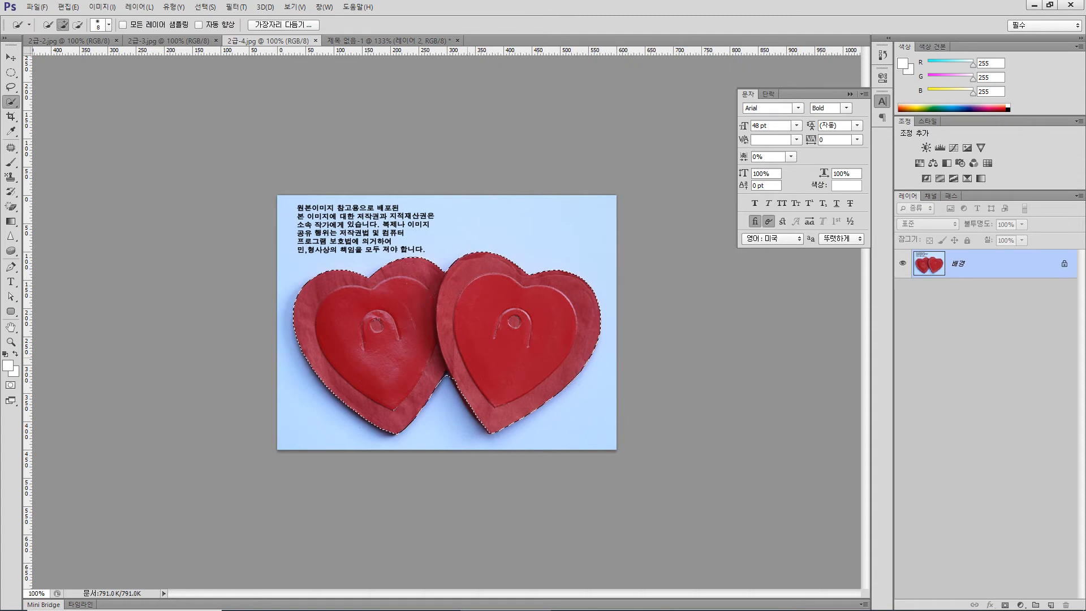
key("alt")
key("ctrl+Tab")
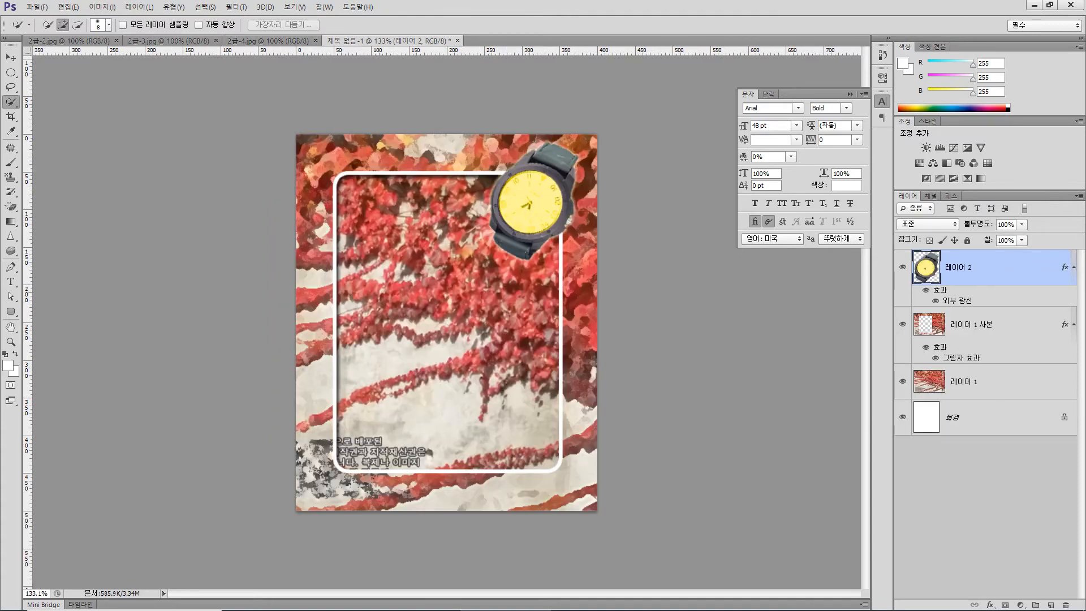
key("ctrl+v")
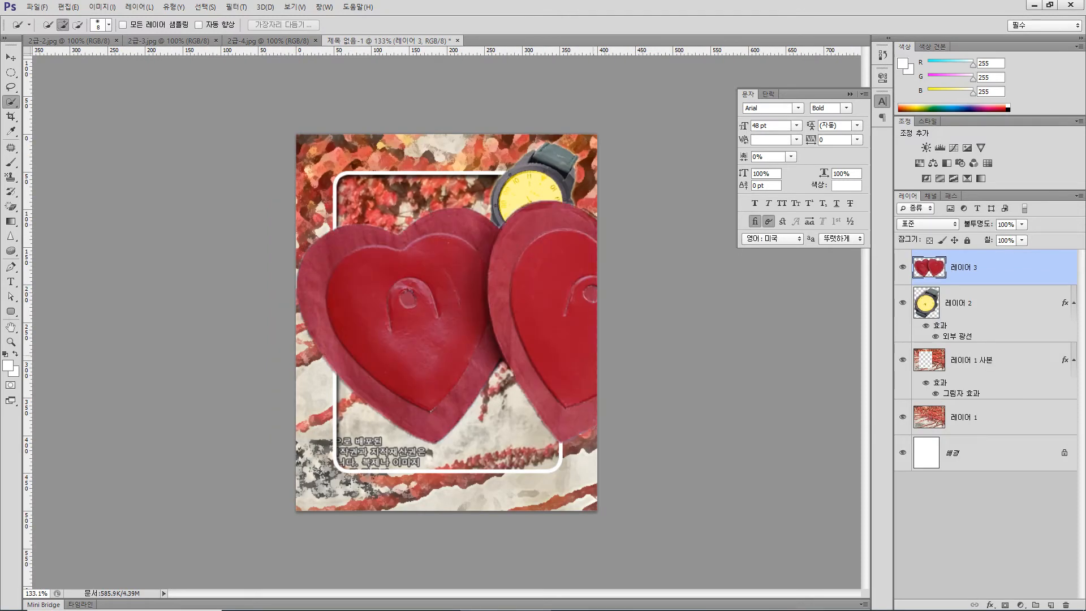
- Scale the pasted hearts to about 41% and place them over the white frame's lower-right corner
key("ctrl+t")
left_click_drag(296, 200, 514, 331)
left_click_drag(554, 385, 454, 381)
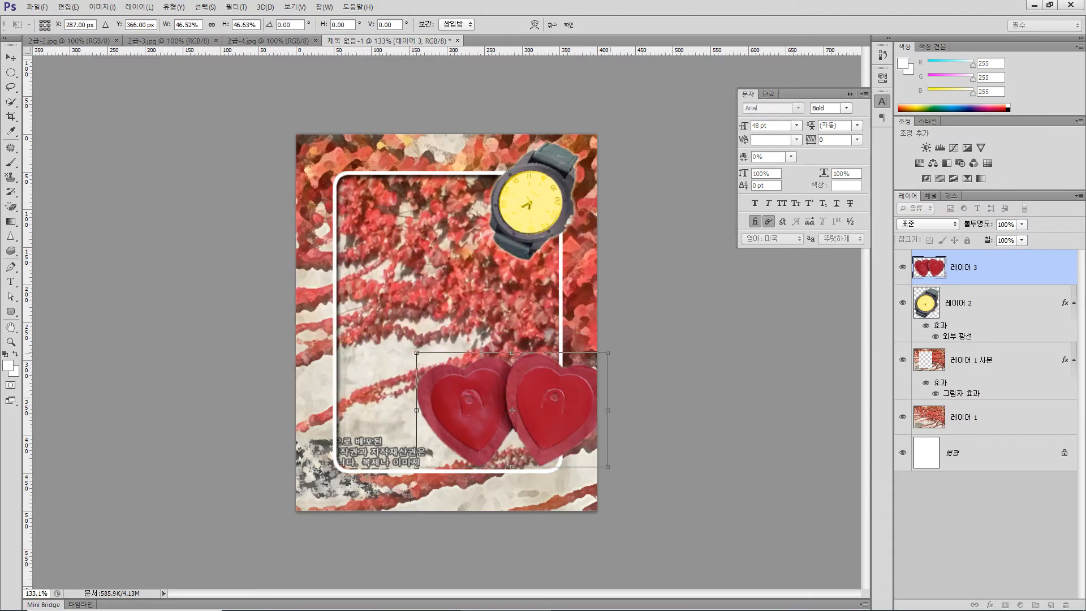
left_click_drag(608, 353, 584, 367)
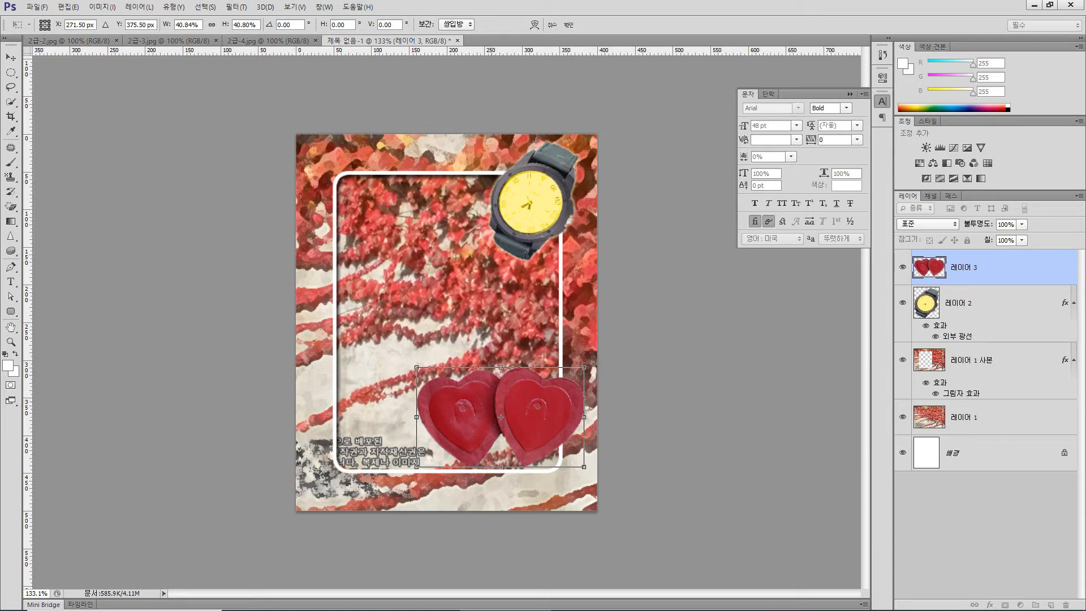
left_click_drag(473, 376, 468, 377)
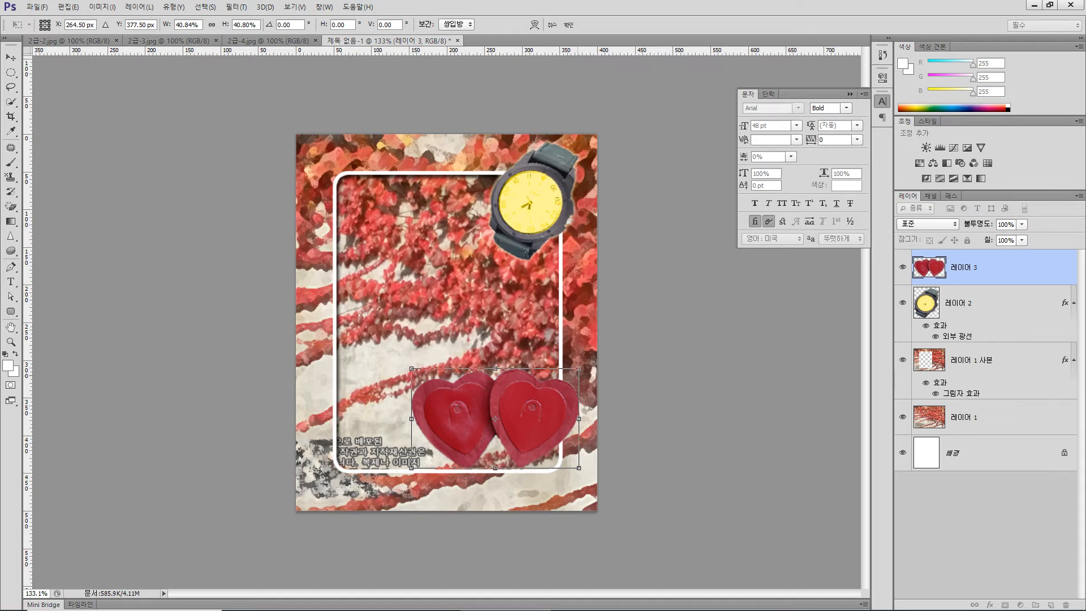
key("Return")
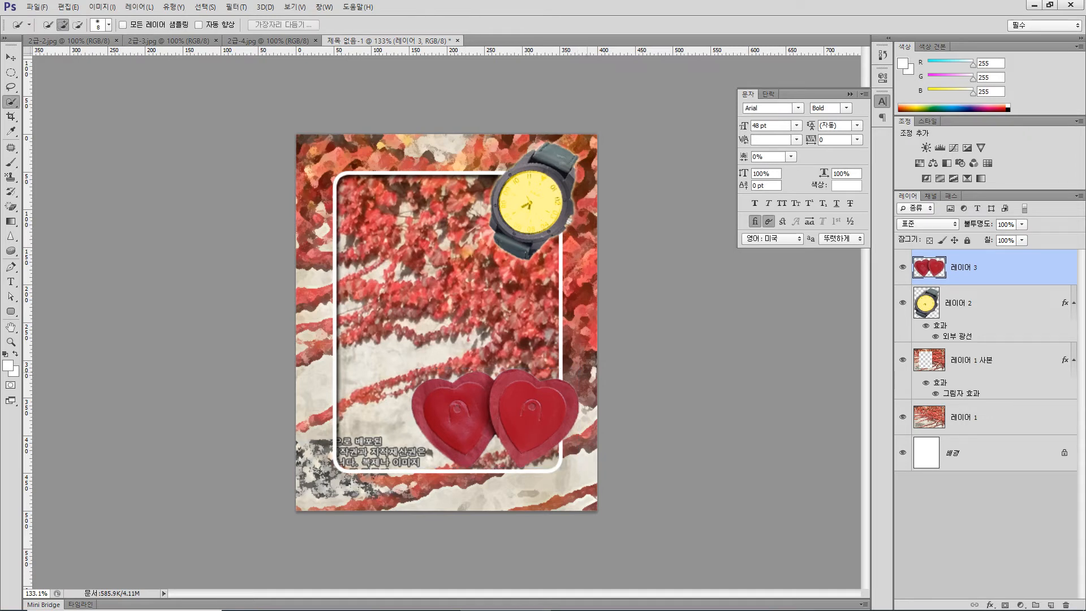
- Add a Drop Shadow (그림자 효과) with the default settings to the hearts layer and move that layer directly below the frame layer
left_click(990, 604)
left_click(988, 588)
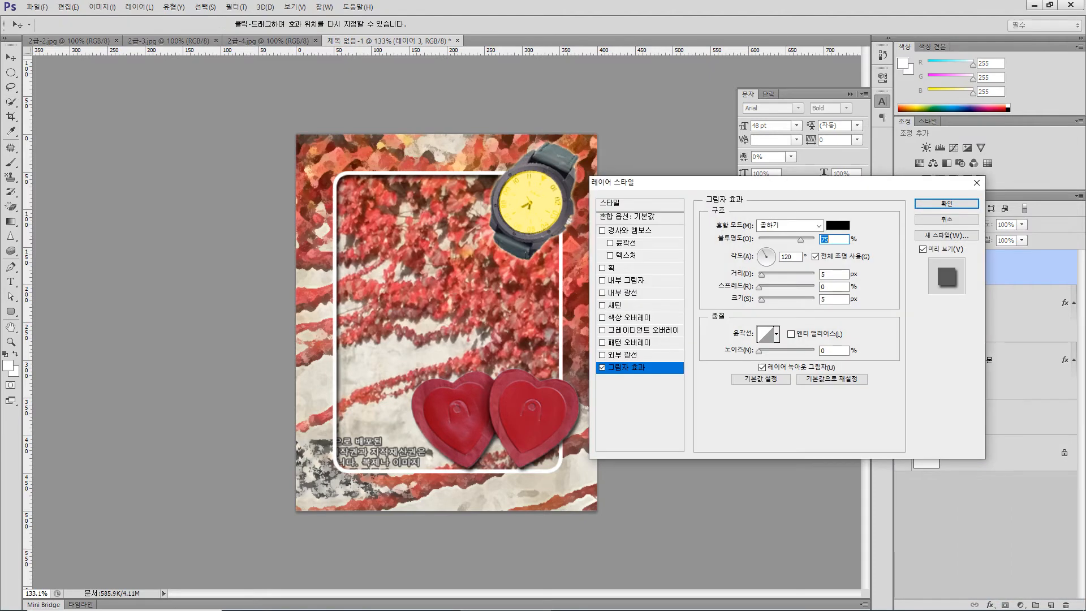
left_click(945, 204)
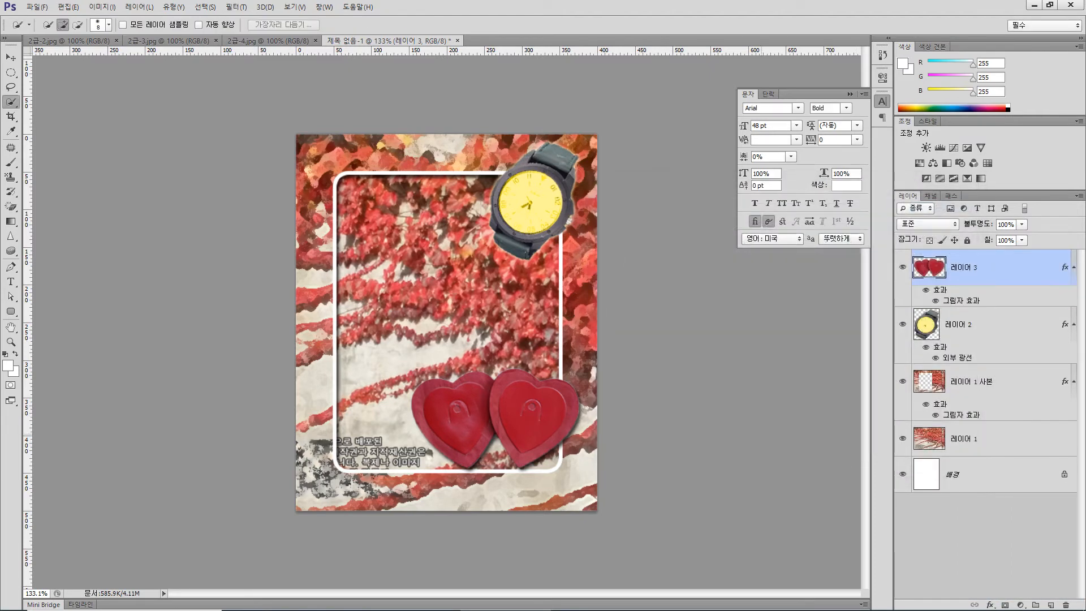
left_click_drag(929, 269, 930, 408)
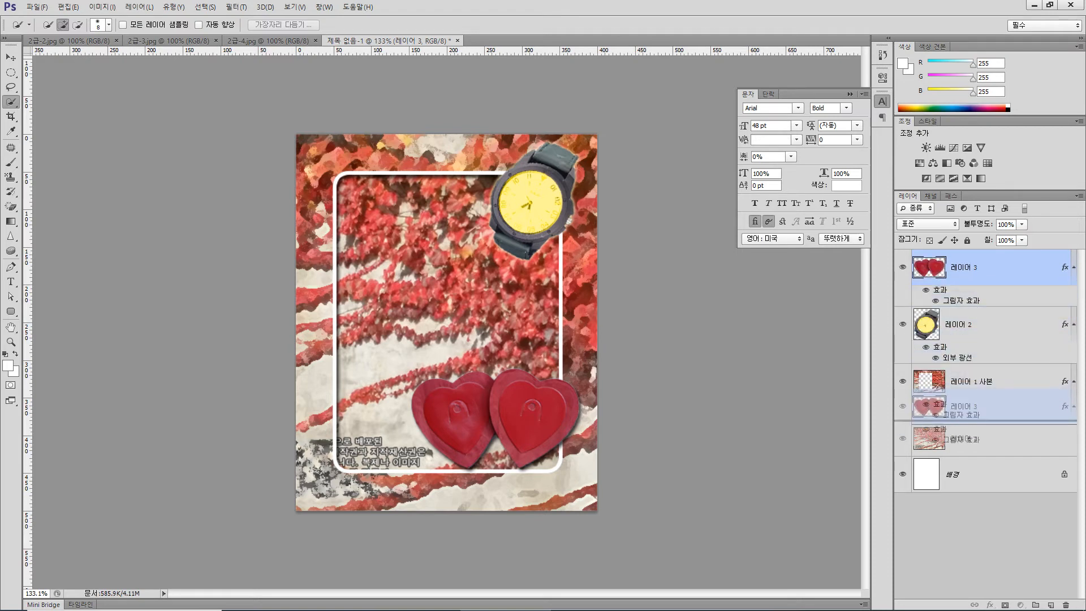
- Finish placing the hearts layer directly below the frame layer and shift the hearts down and slightly left inside the frame's lower-right corner
left_click_drag(929, 408, 929, 409)
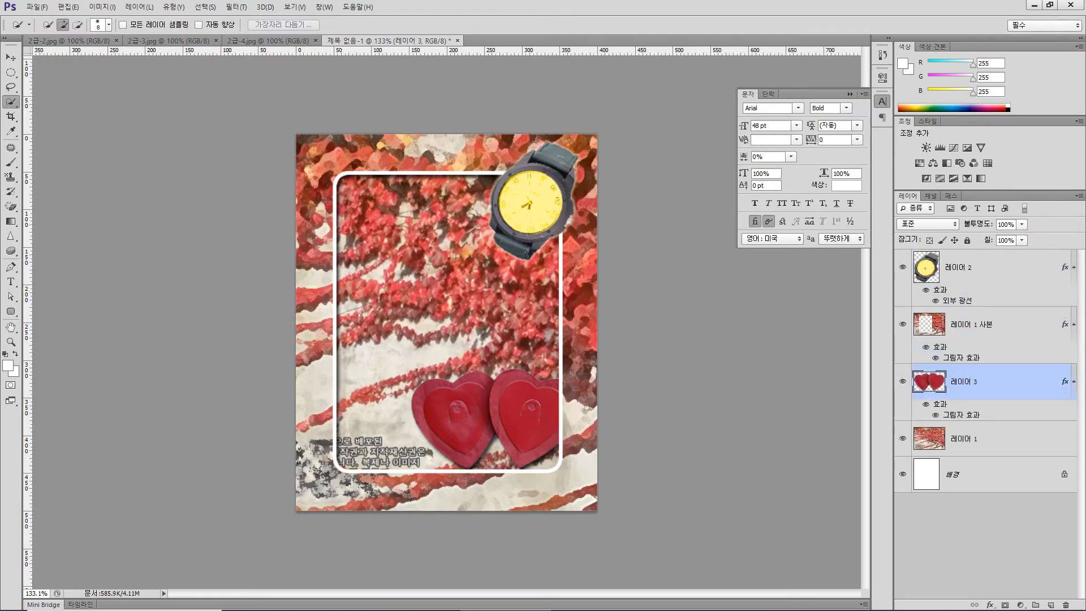
key("v")
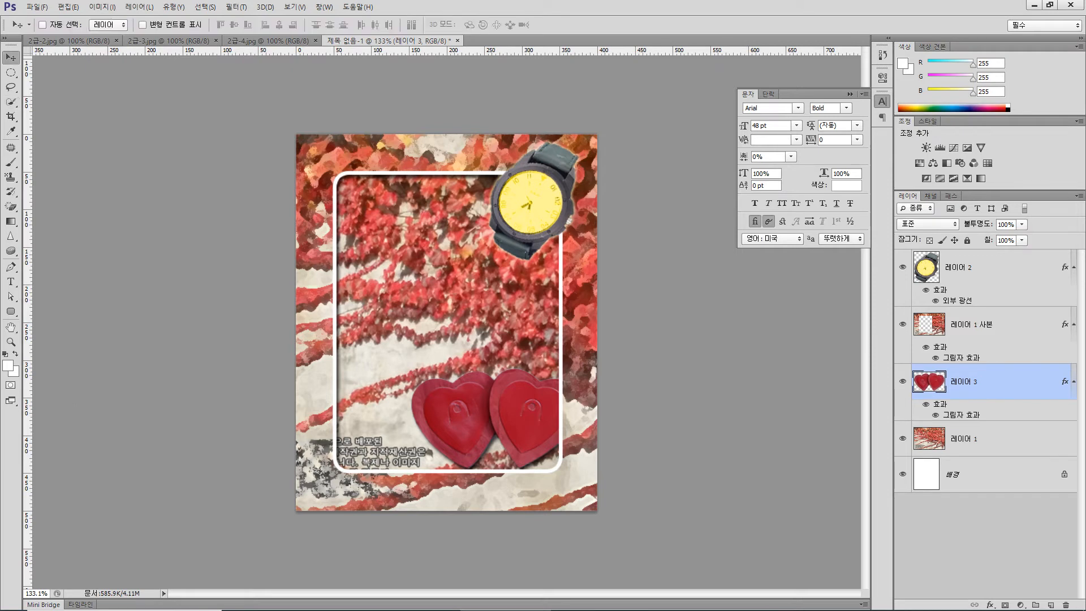
left_click_drag(518, 363, 512, 383)
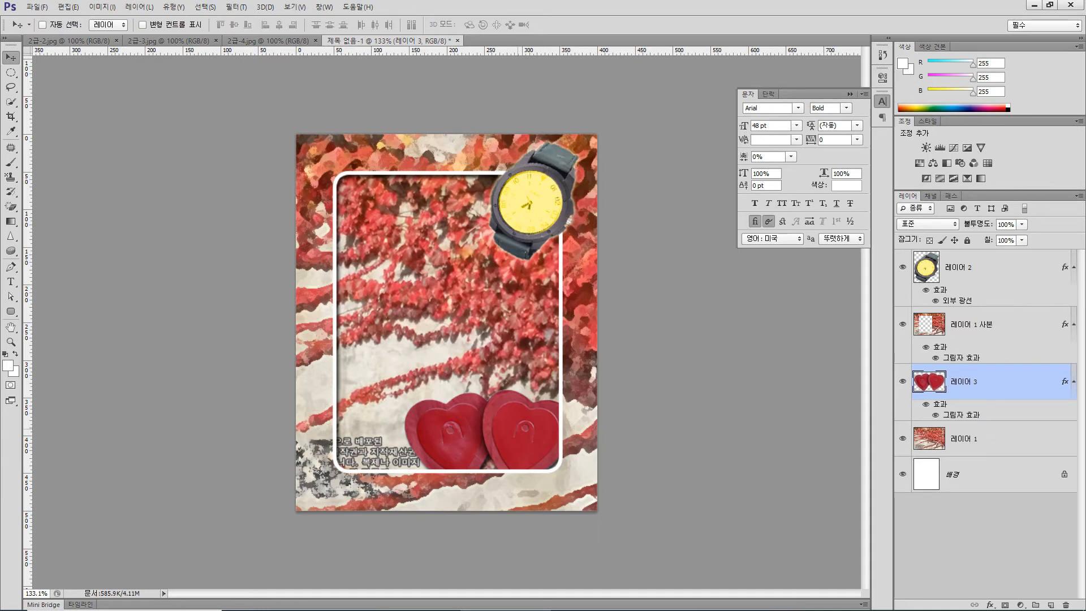
left_click_drag(515, 429, 516, 426)
key("Left")
key("Left")
key("Left")
key("Down")
key("Left")
key("Left")
key("Down")
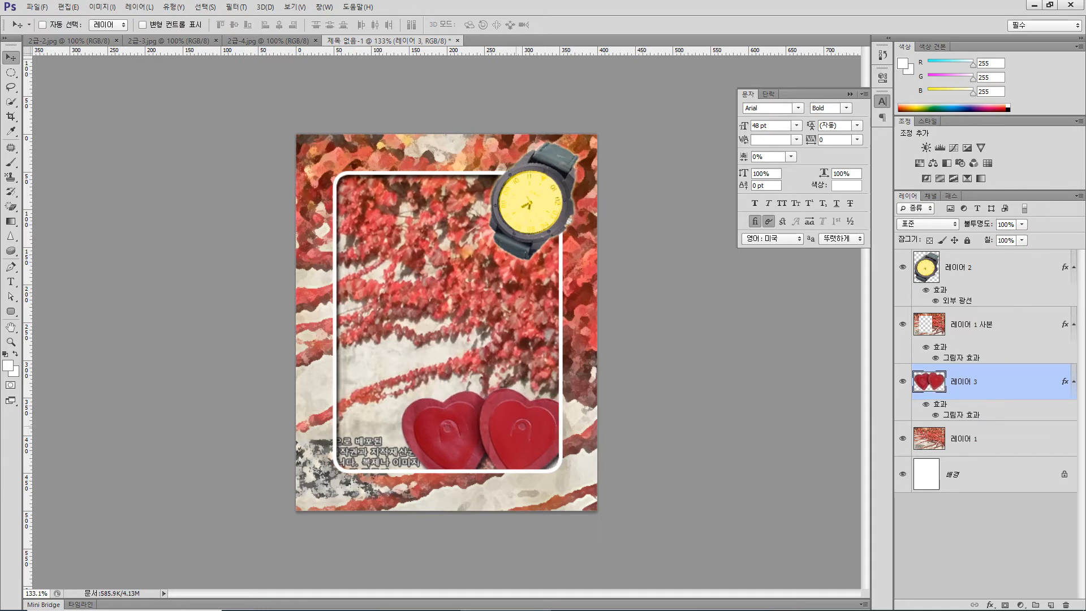
key("Up")
- Enlarge the hearts to about 107.6% and centre them at about X 248 px, Y 398.5 px
key("ctrl+t")
left_click_drag(401, 388, 389, 380)
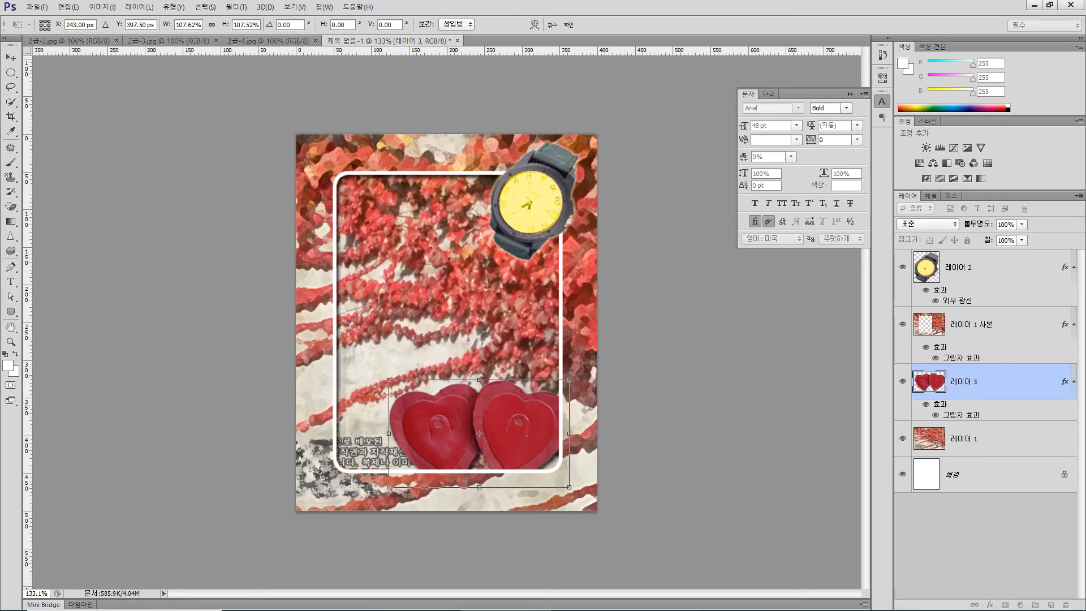
left_click_drag(498, 405, 502, 405)
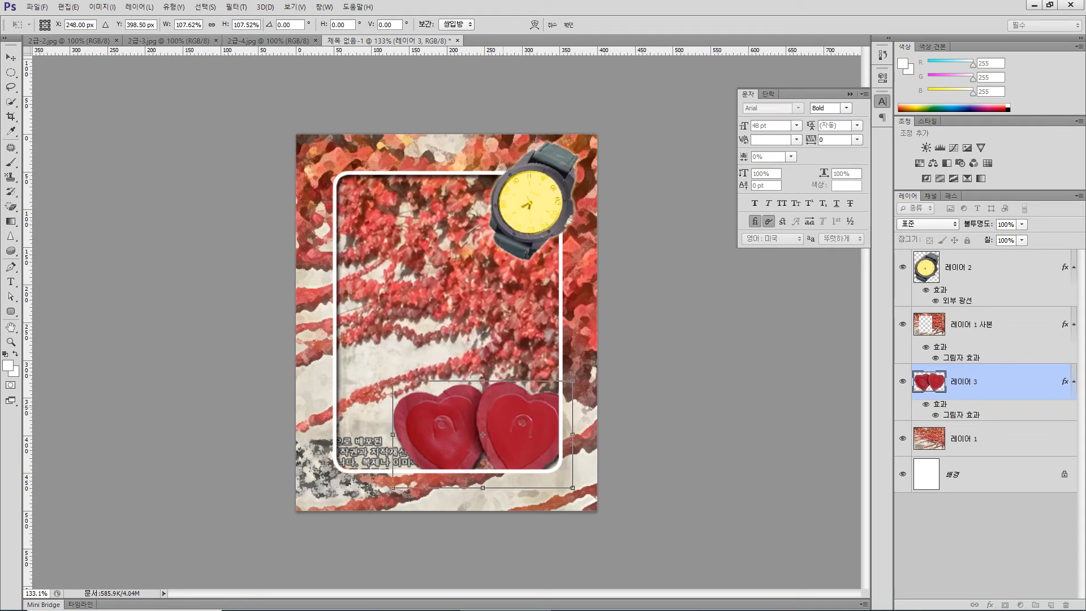
key("Return")
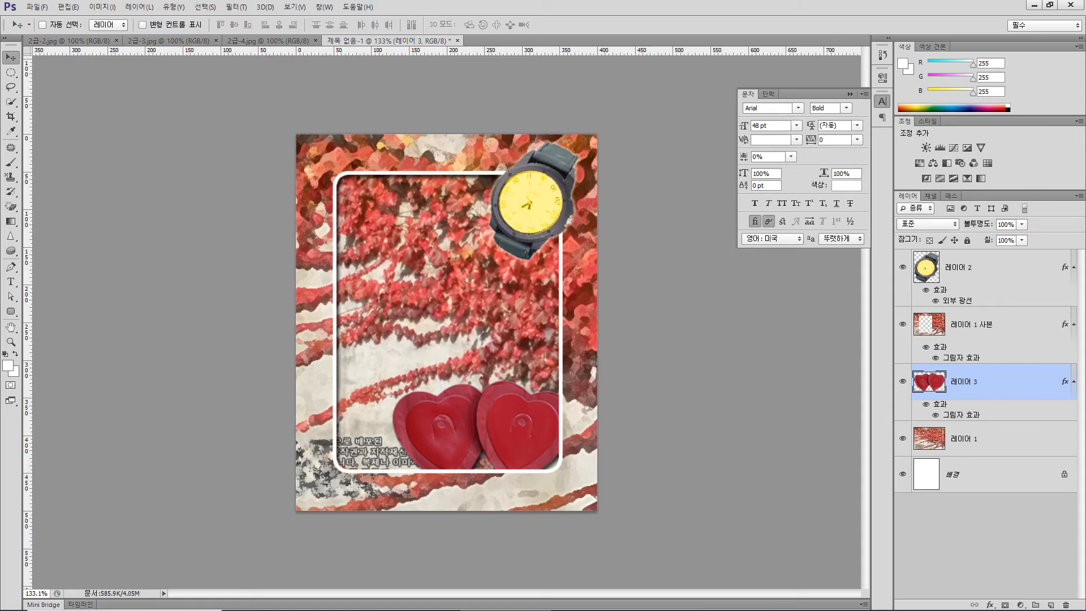
- Copy the sentence "자연의 시간은 멈추지 않아요." from the exam PDF in Chrome and return to Photoshop
mouse_move(414, 609)
left_click(325, 599)
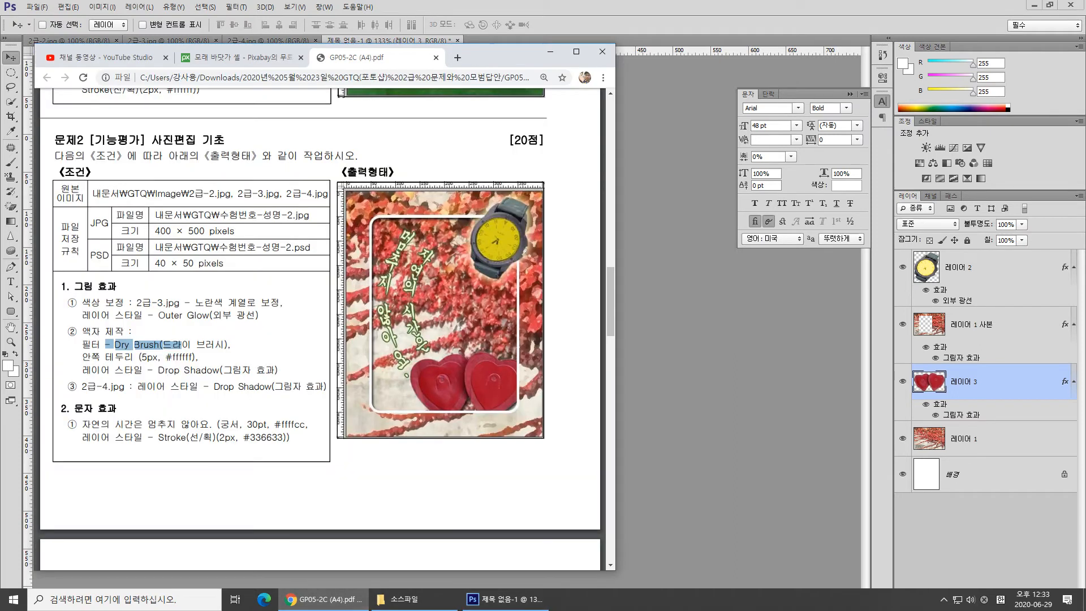
left_click_drag(78, 424, 216, 424)
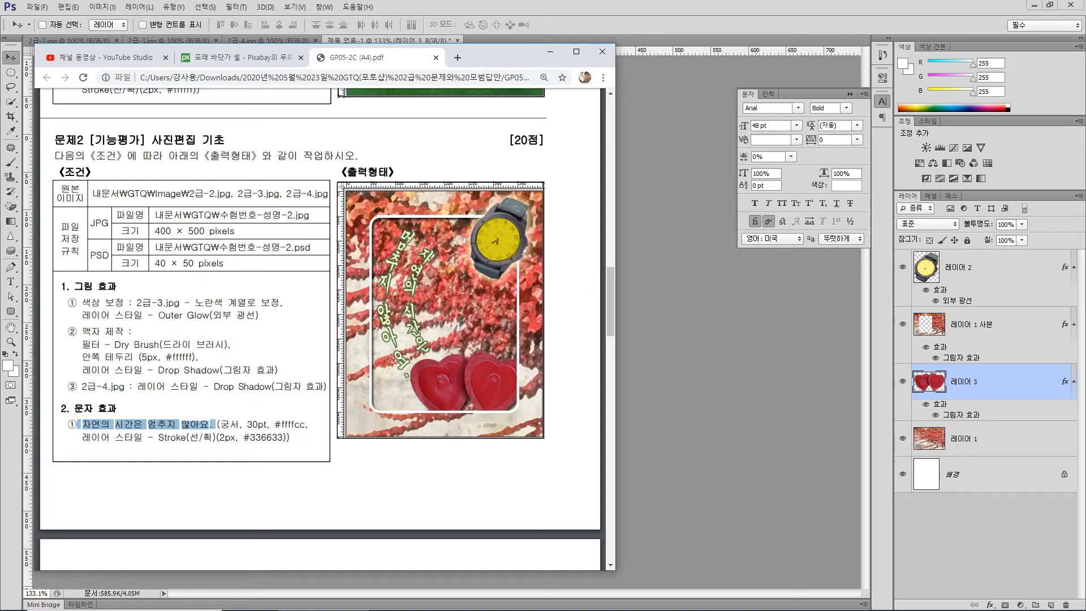
left_click(503, 599)
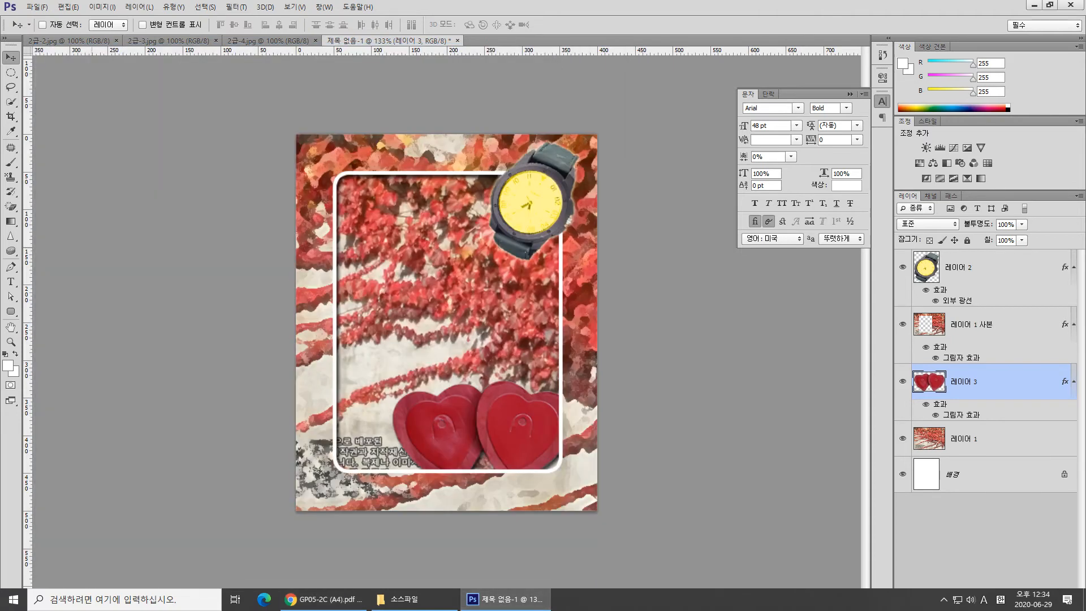
- Paste the copied sentence as vertical text, break it into two columns before "멈추지", and place it inside the frame's left half
key("t")
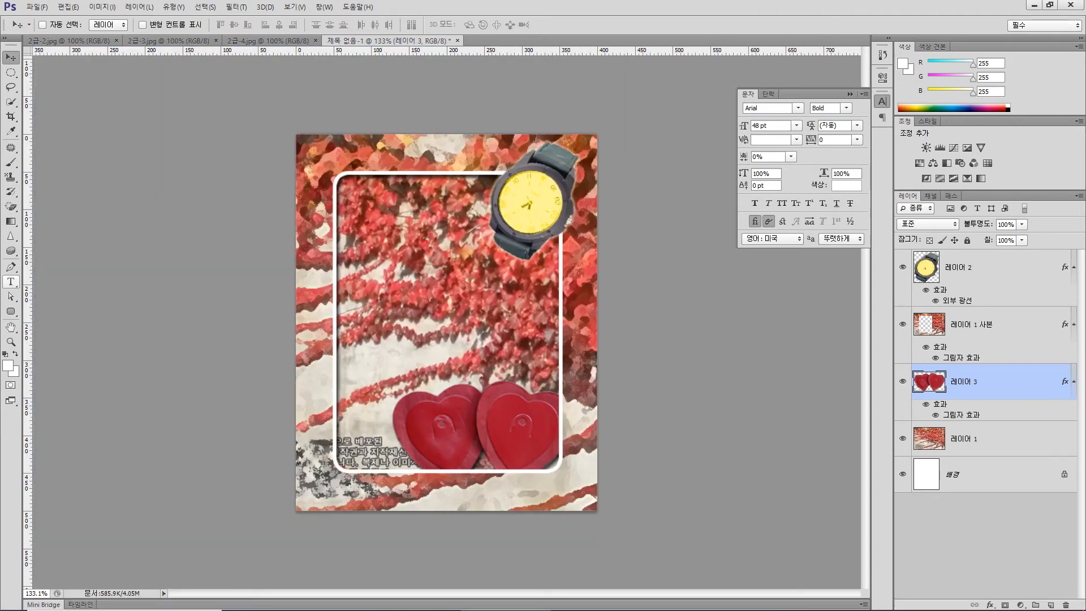
left_click(11, 281)
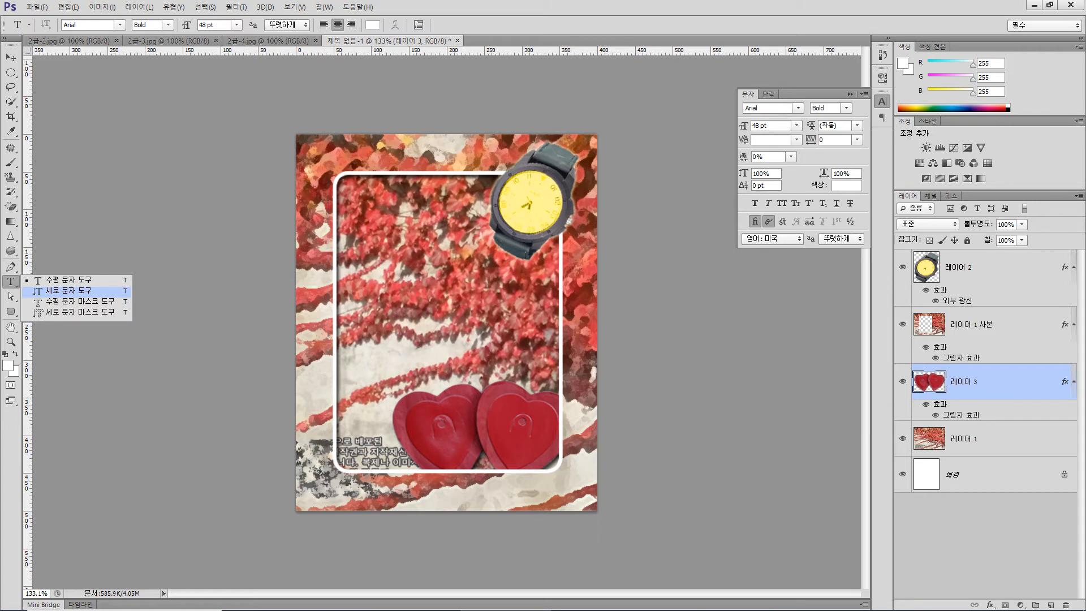
left_click(62, 290)
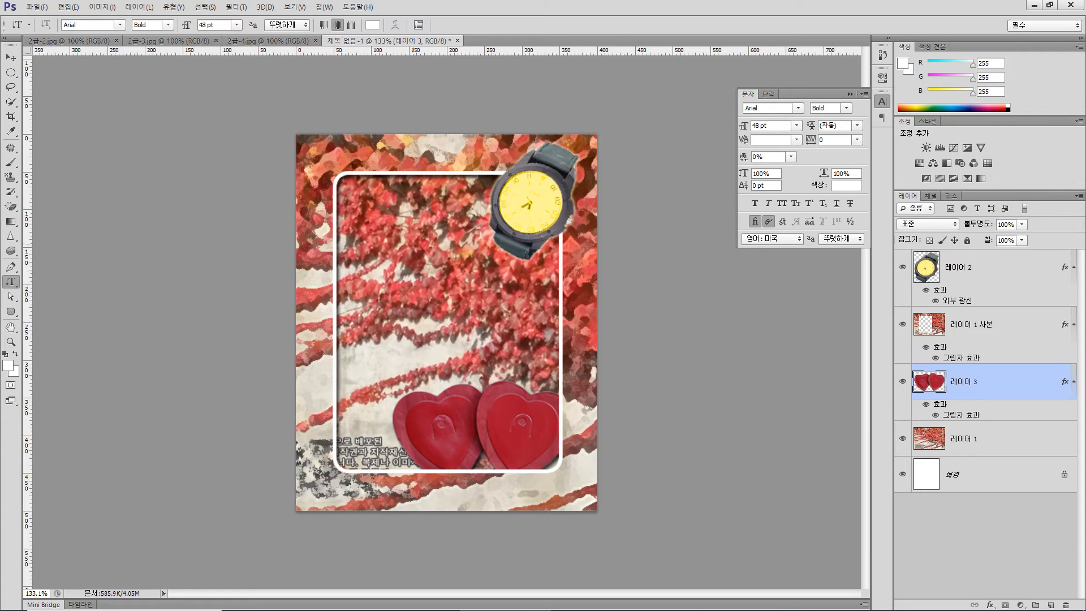
left_click(420, 225)
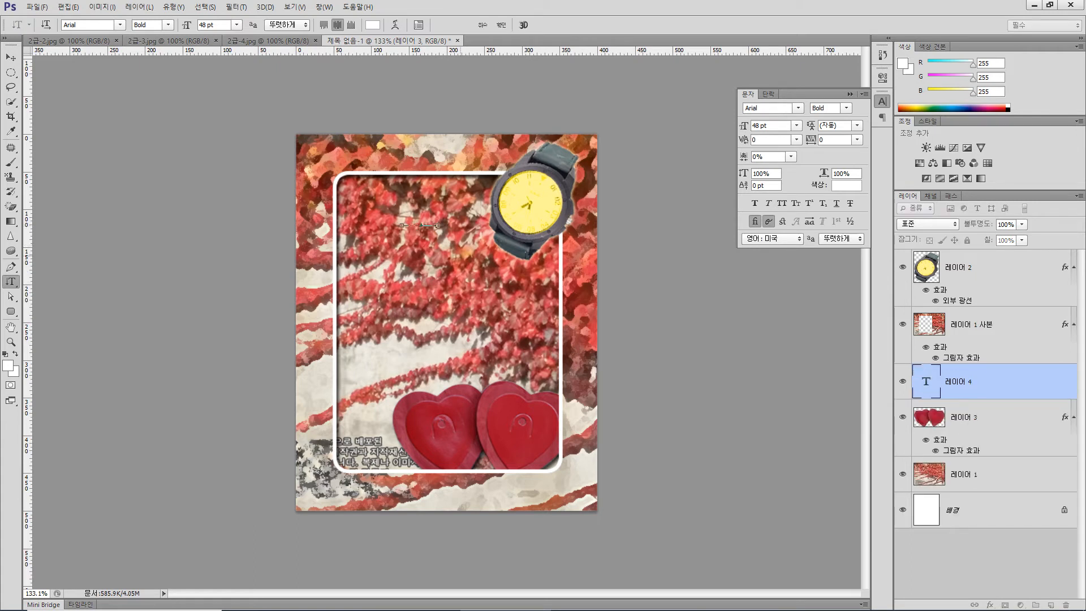
key("ctrl+v")
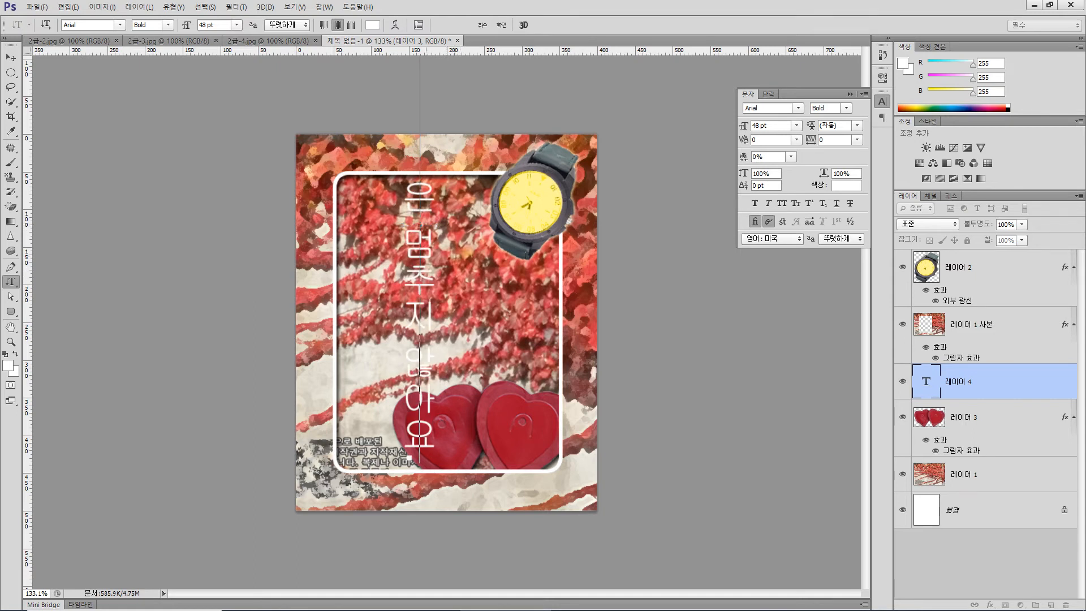
double_click(420, 225)
key("Return")
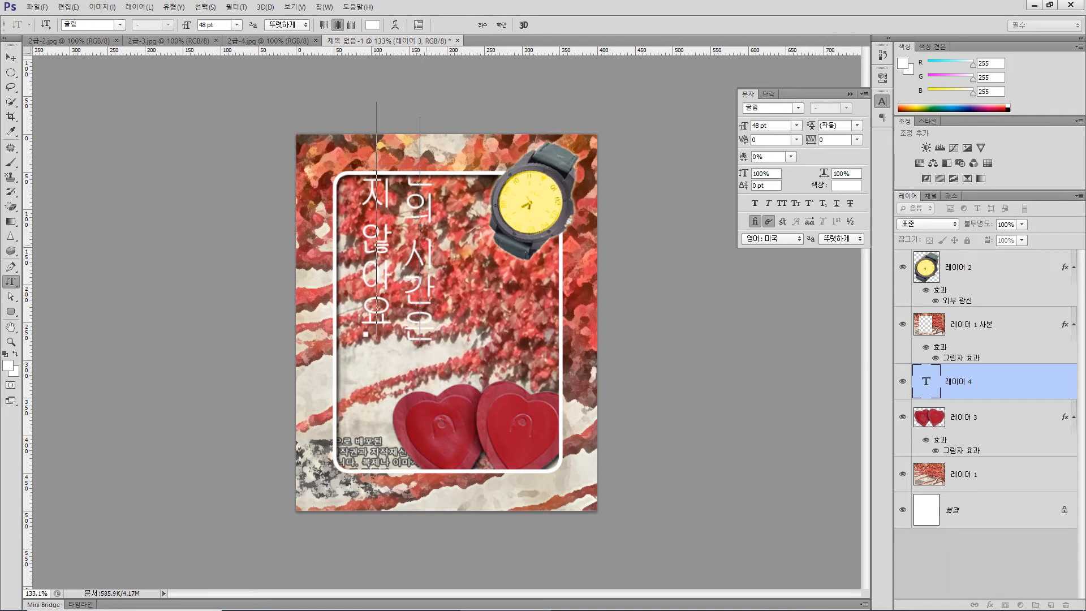
left_click(11, 57)
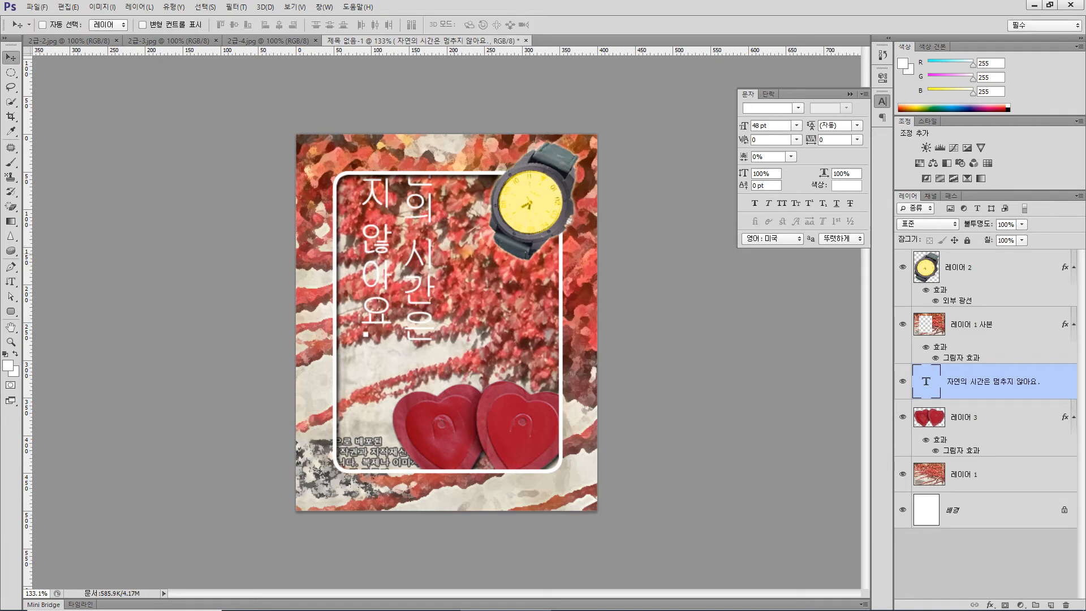
left_click_drag(430, 251, 432, 316)
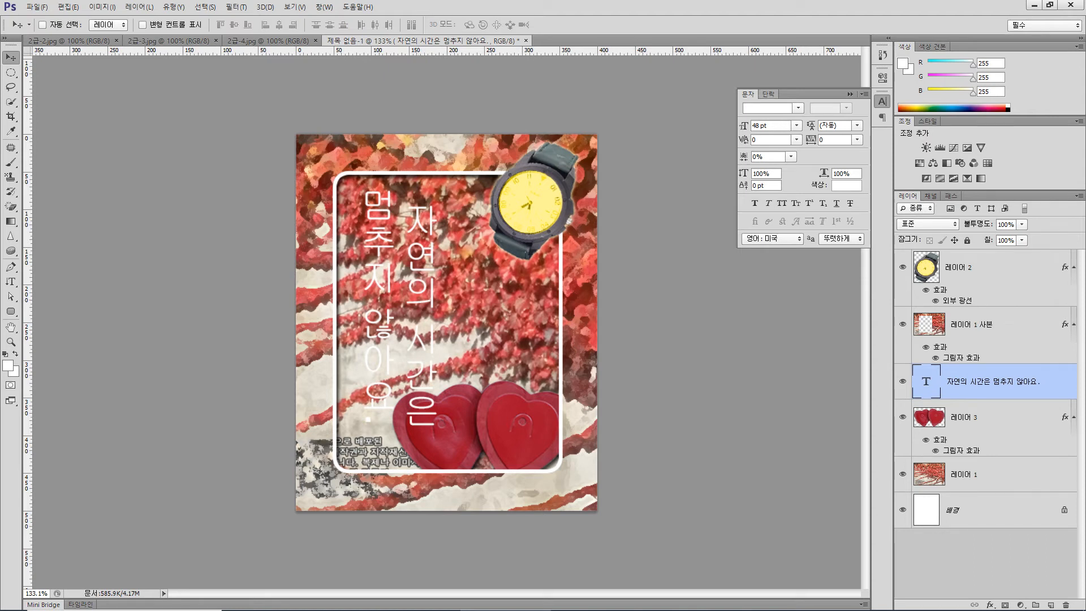
- Top-align the two text columns, move them back up inside the frame, and delete the leading space before "자연의"
left_click(769, 95)
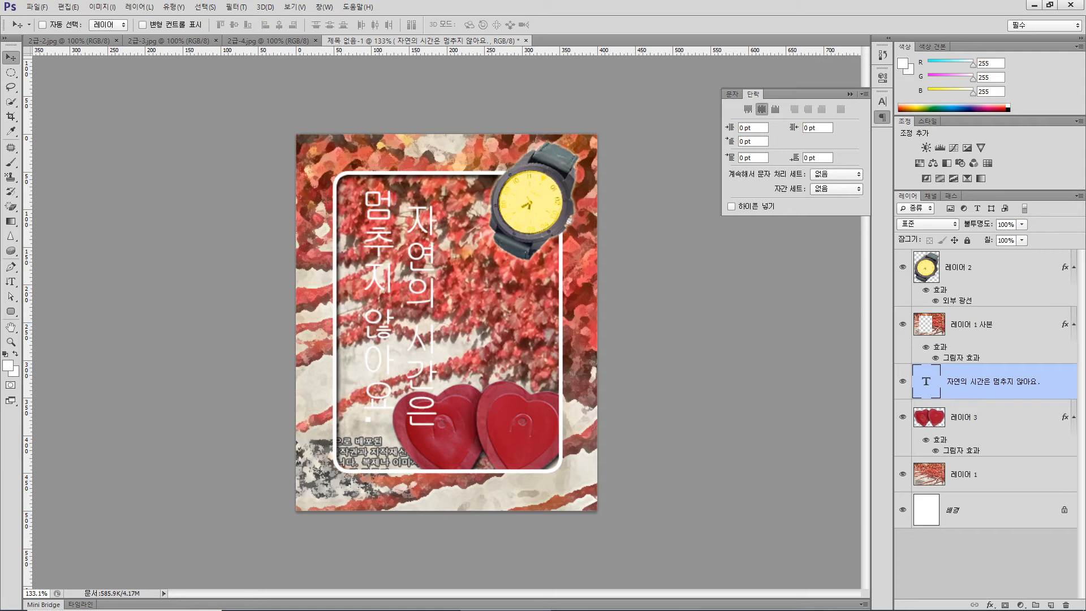
left_click(748, 109)
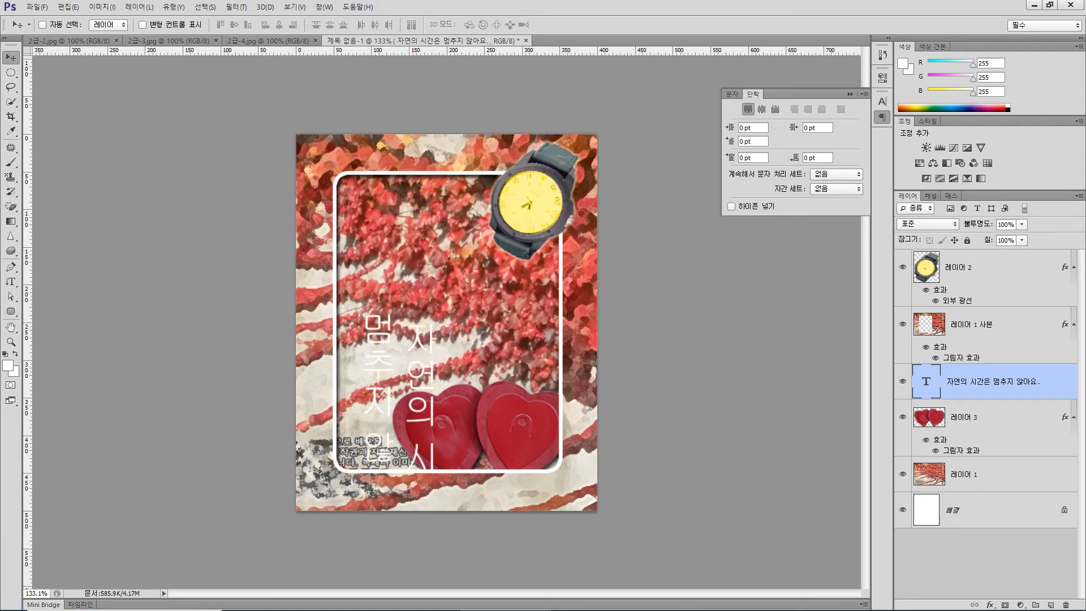
left_click_drag(422, 340, 424, 248)
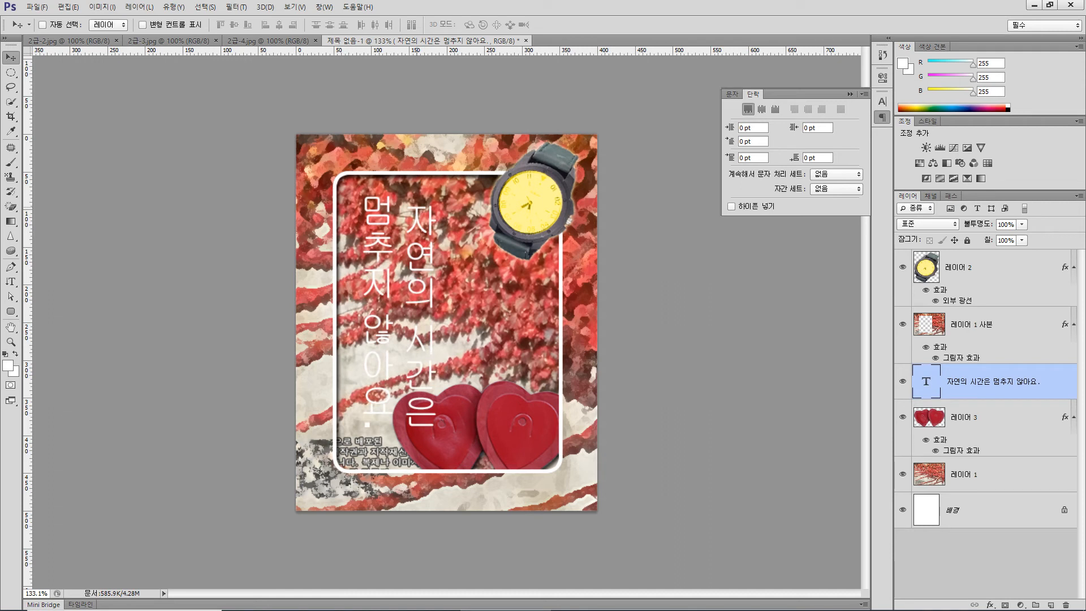
key("t")
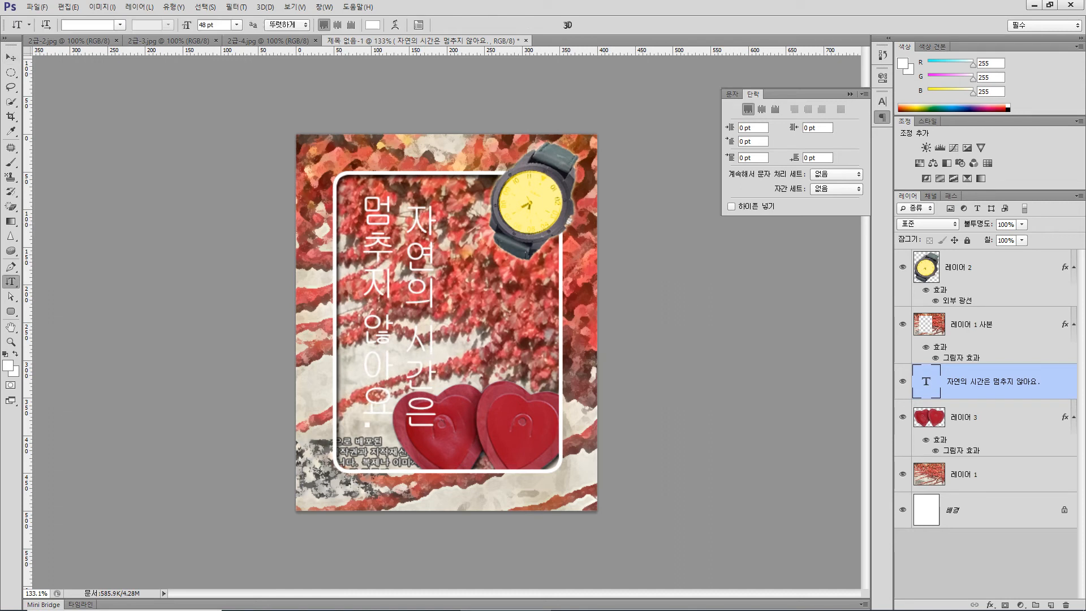
left_click(421, 198)
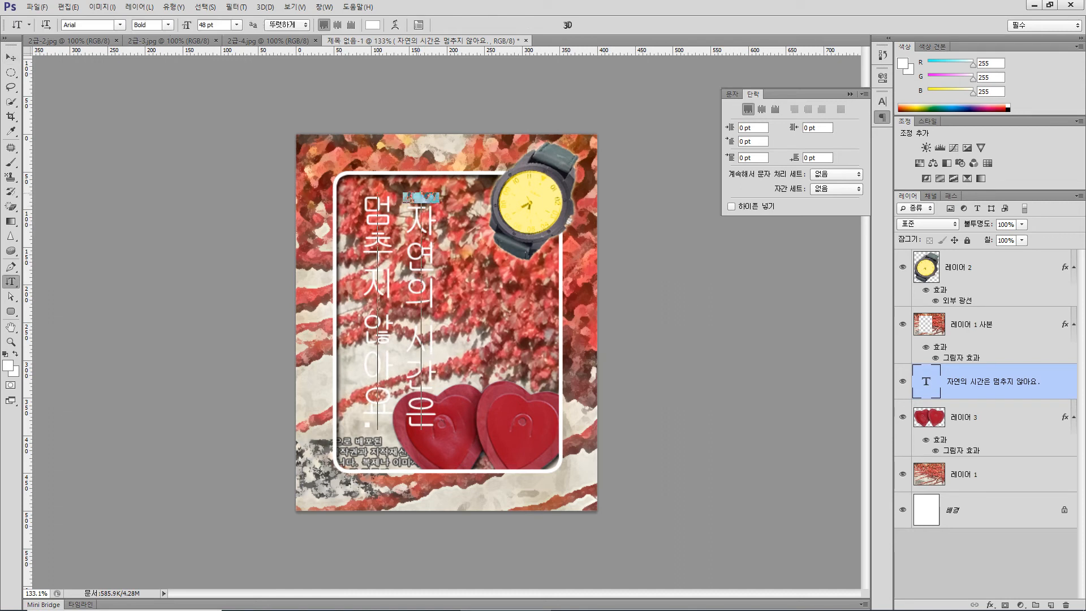
key("BackSpace")
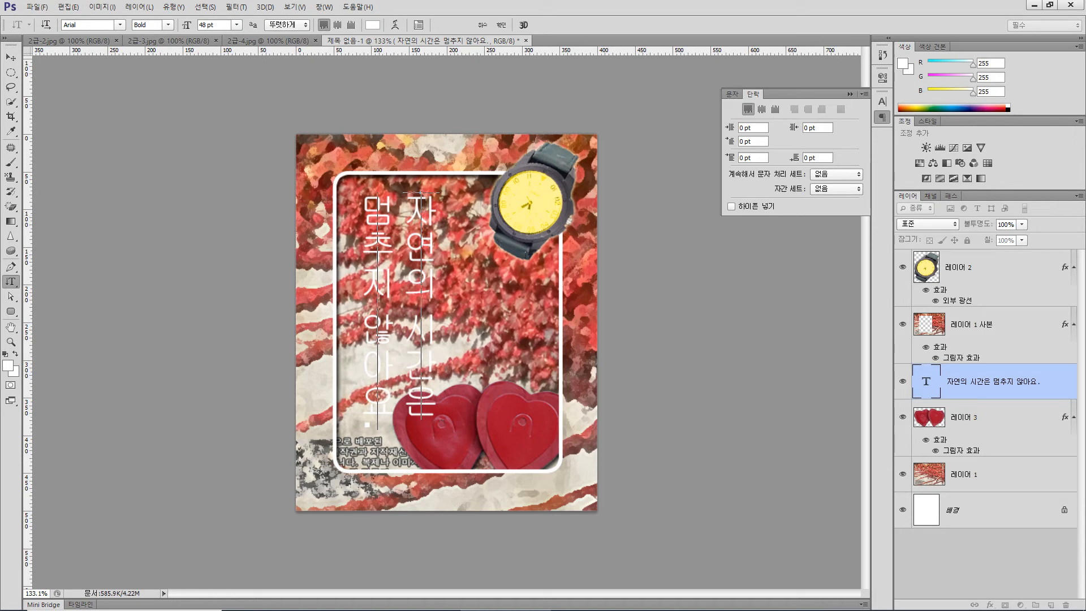
- Check the text requirements in the exam PDF and set the vertical text to the 궁서 font at 30 pt
left_click(322, 599)
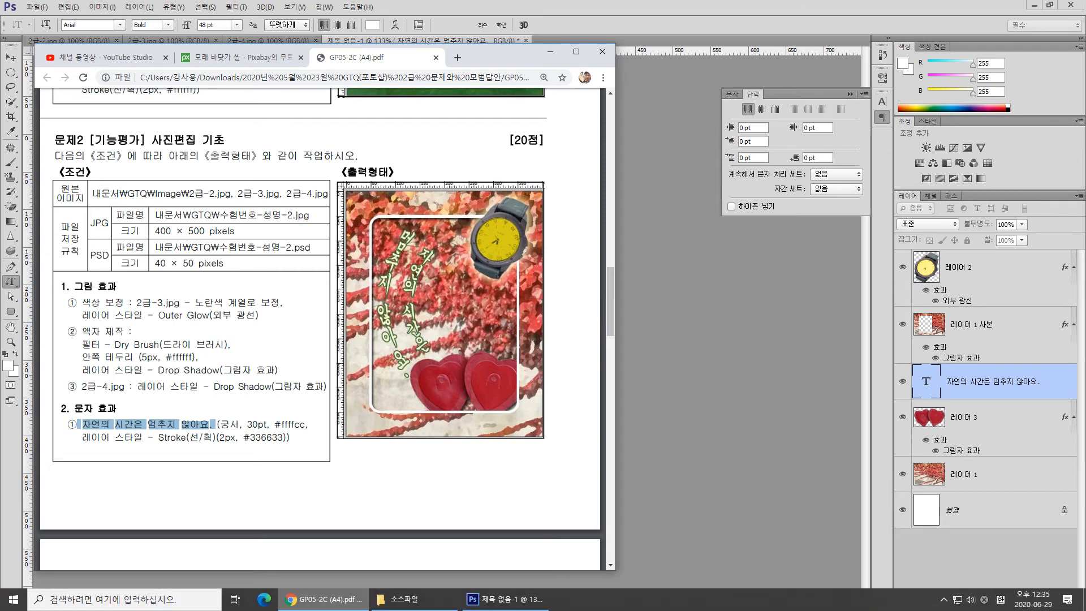
left_click(505, 600)
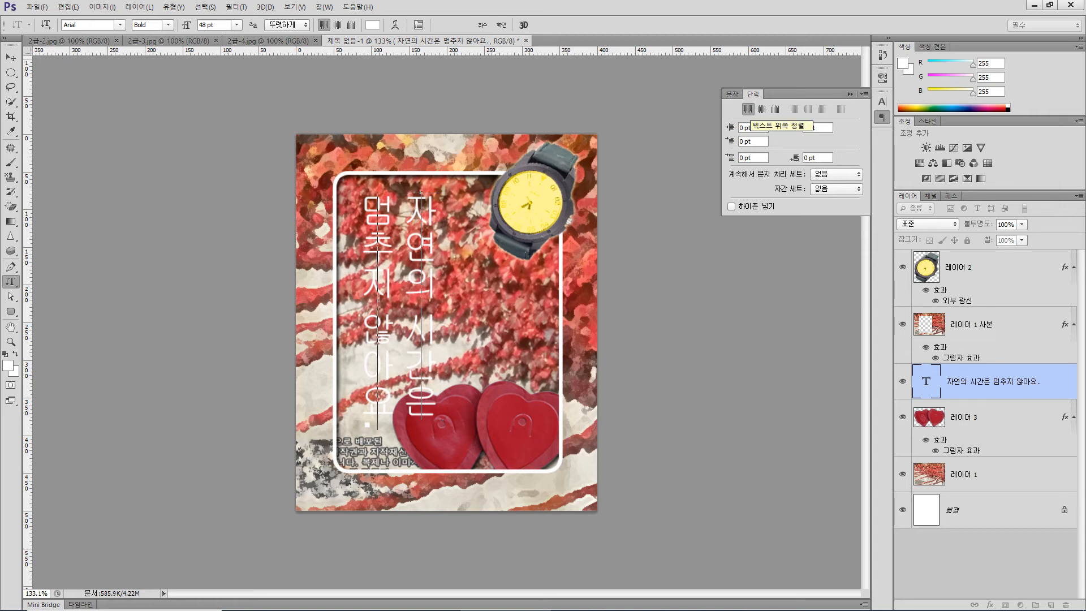
left_click(732, 94)
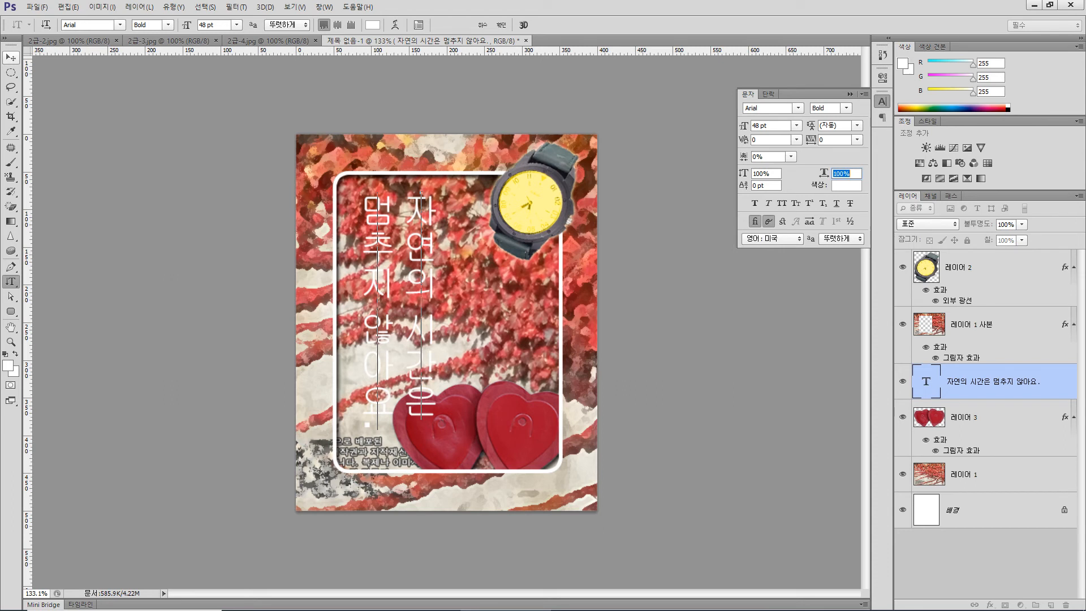
left_click(10, 57)
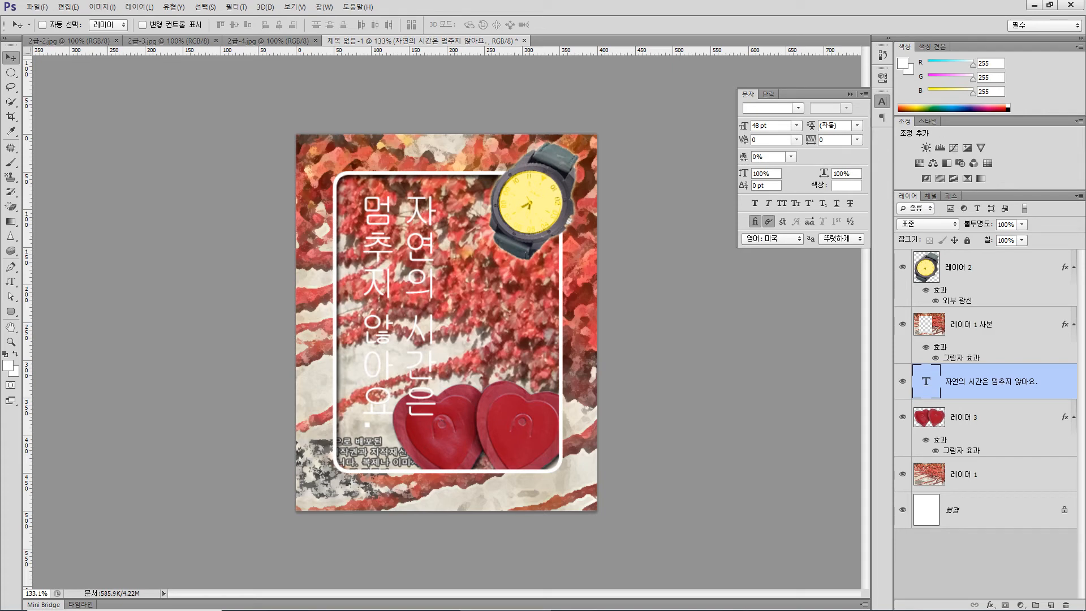
left_click(798, 108)
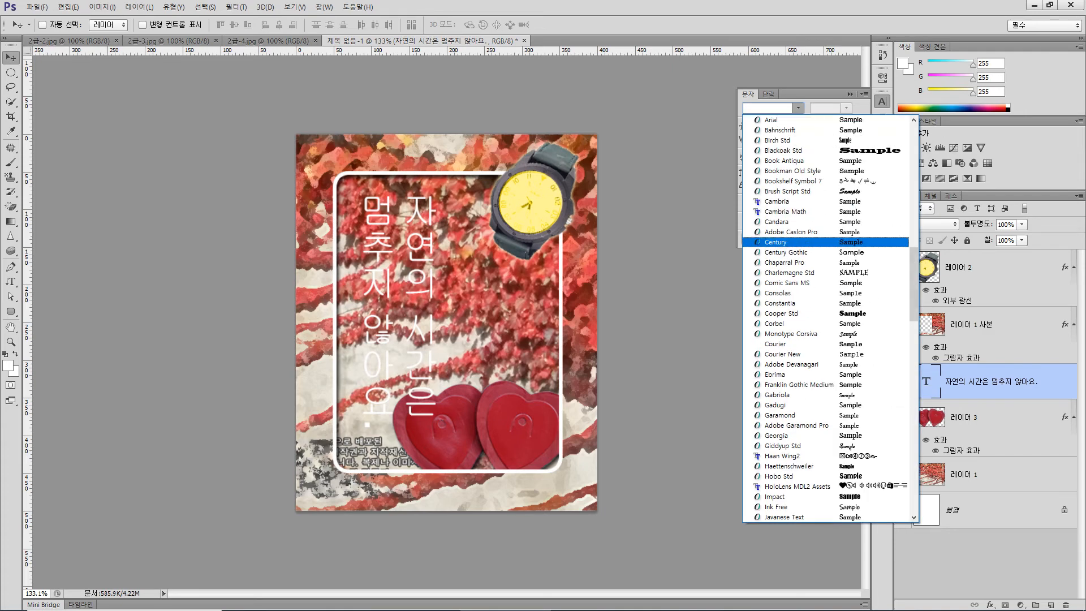
left_click_drag(914, 274, 914, 177)
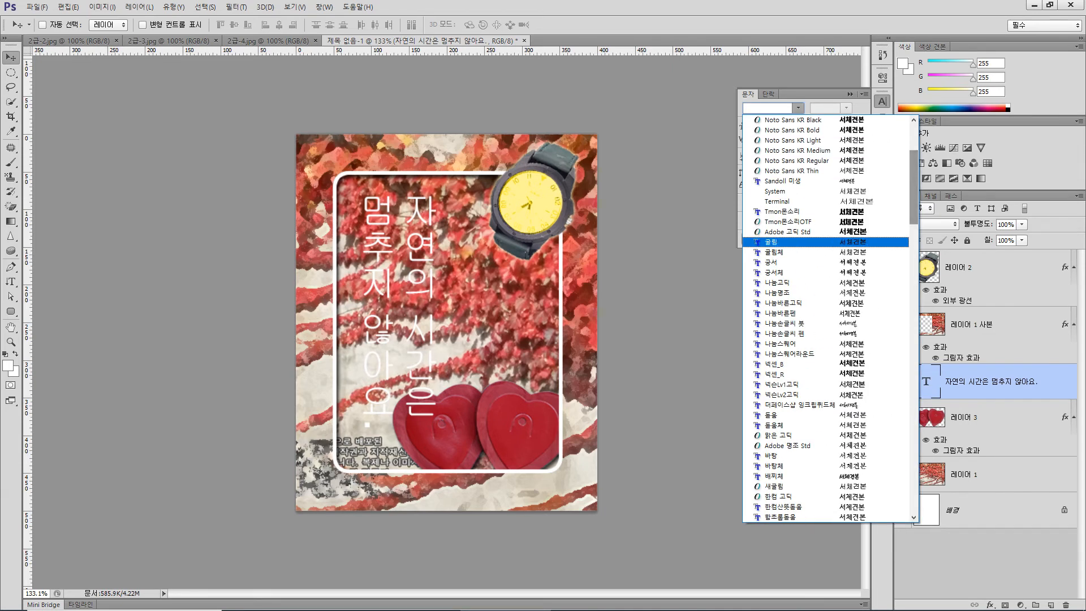
left_click(773, 262)
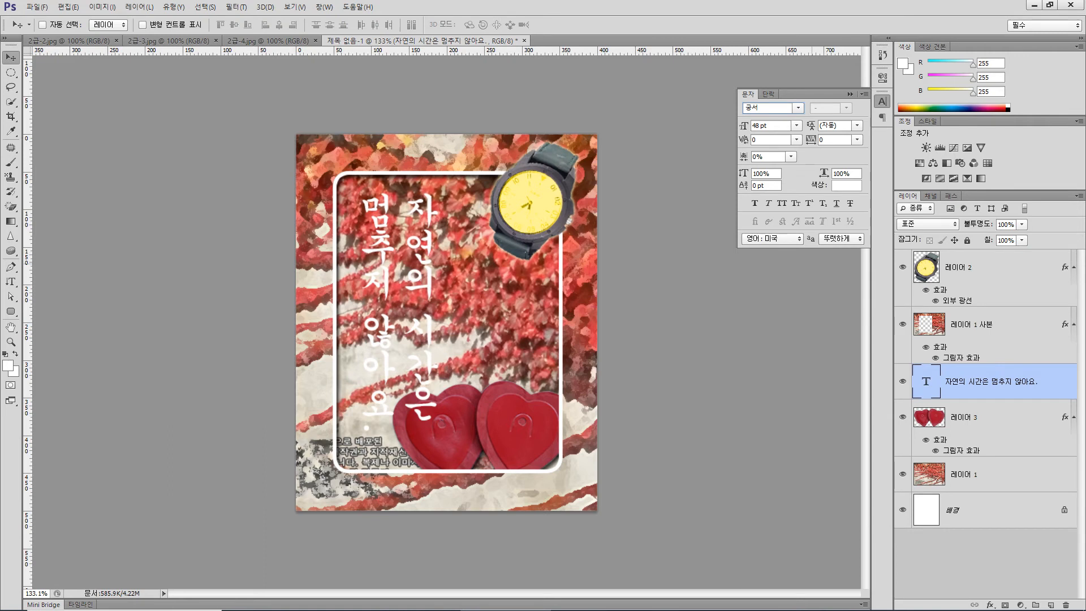
double_click(757, 125)
type("30")
key("Return")
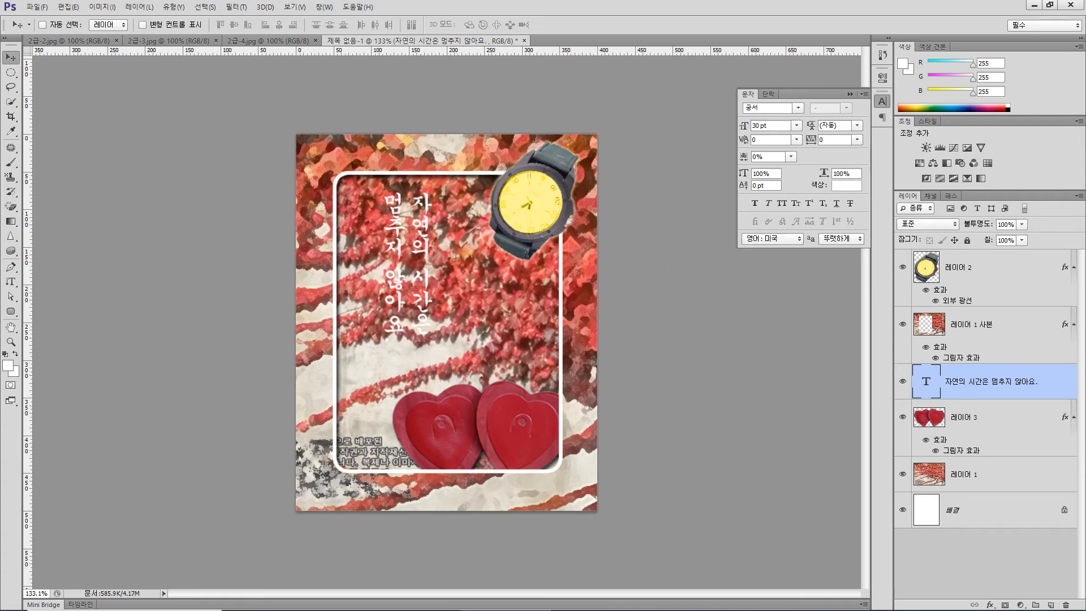
- Set the vertical text's colour to #ffffcc
left_click(847, 185)
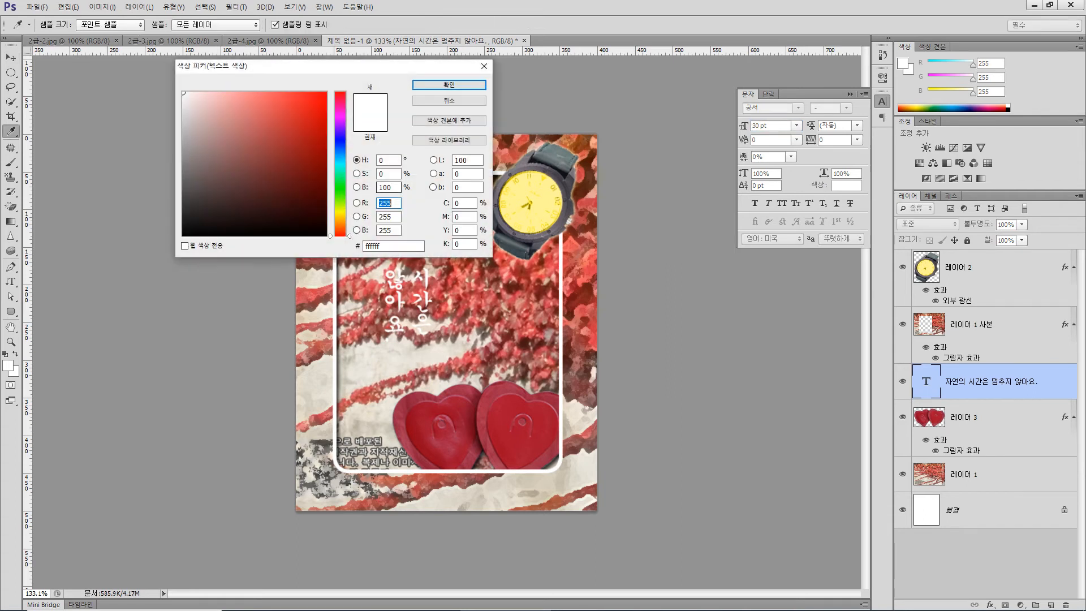
left_click(385, 246)
key("BackSpace")
key("BackSpace")
key("BackSpace")
key("BackSpace")
key("BackSpace")
key("BackSpace")
type("ffffcc")
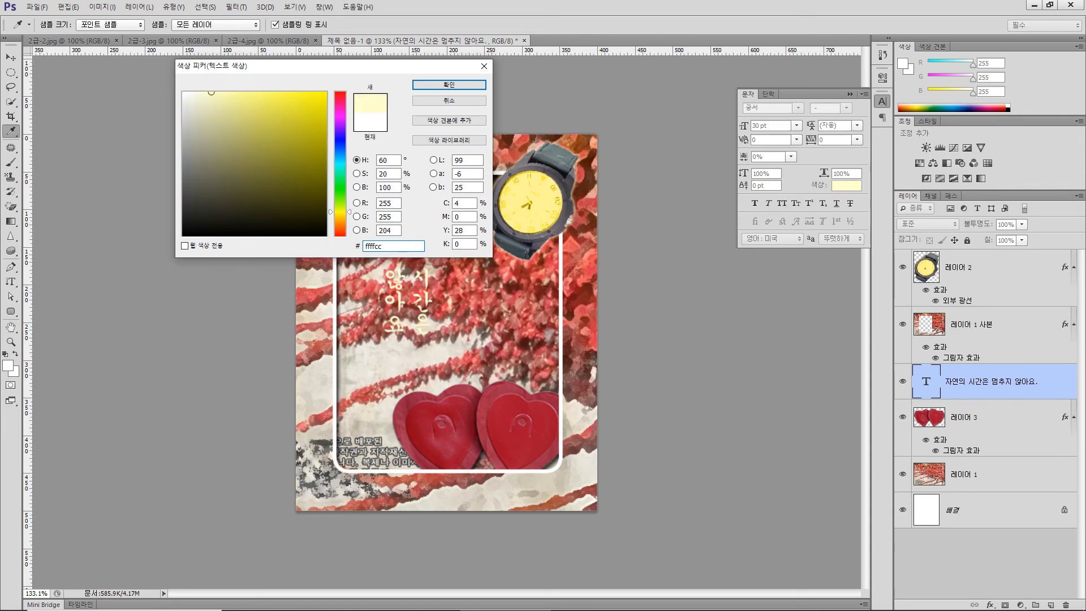
key("Return")
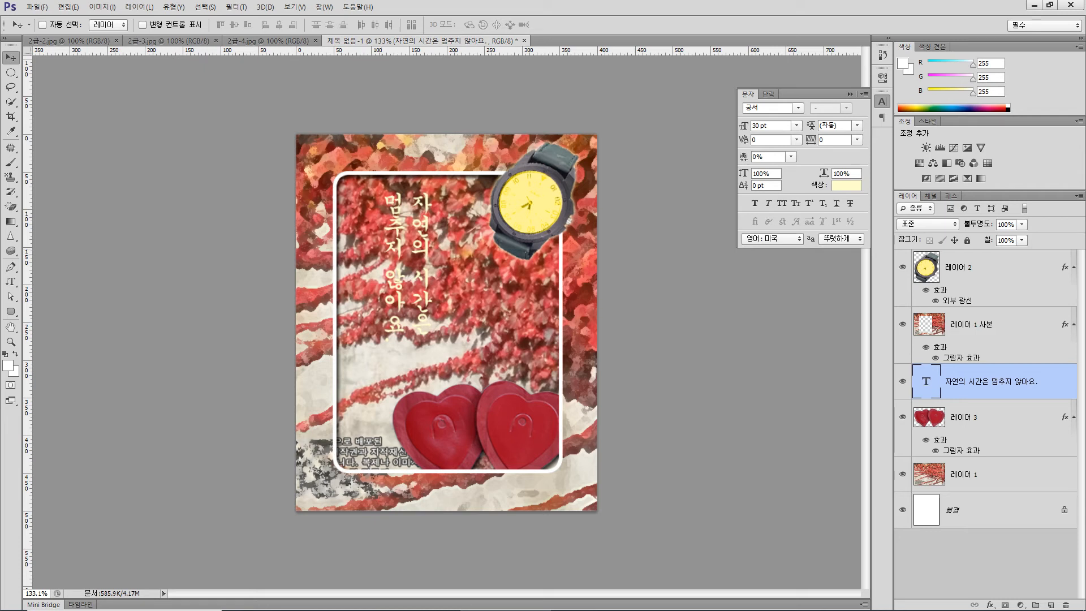
- Add a 2 px outside stroke in colour #336633 to the vertical text layer
left_click(991, 604)
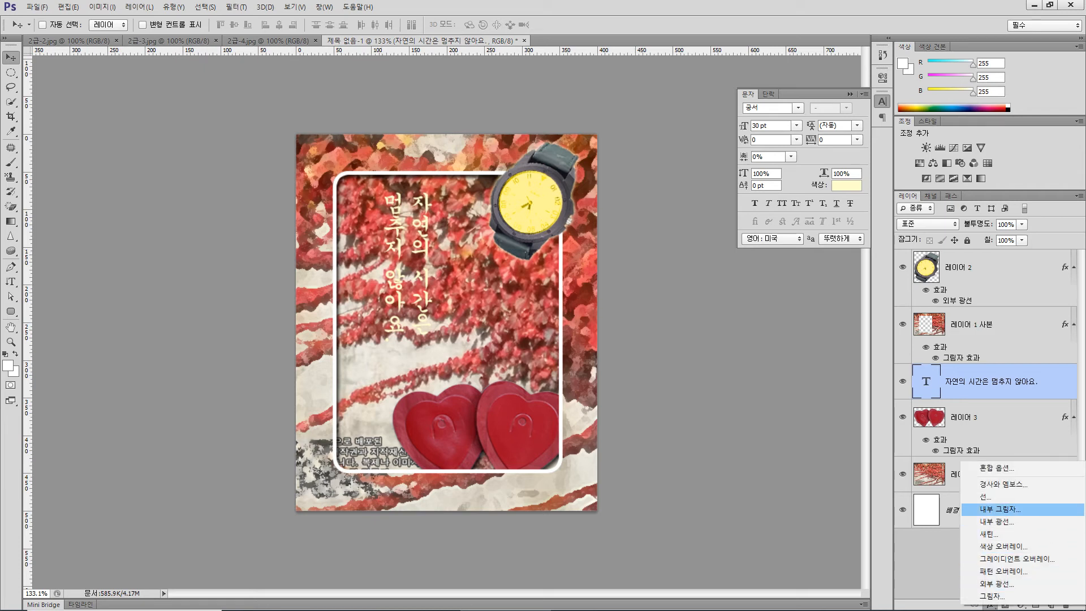
left_click(986, 497)
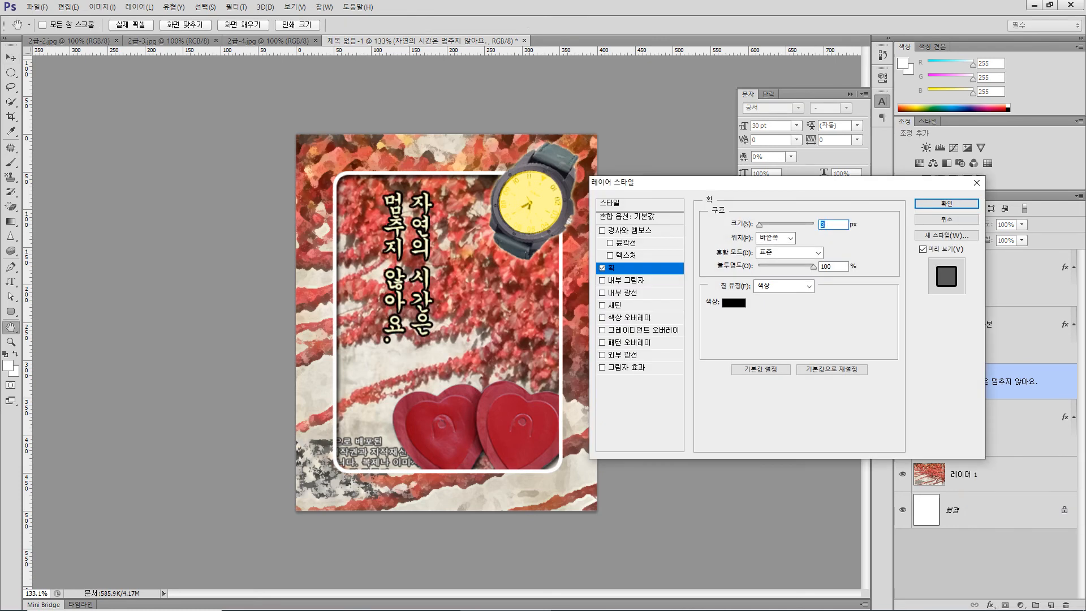
left_click(734, 302)
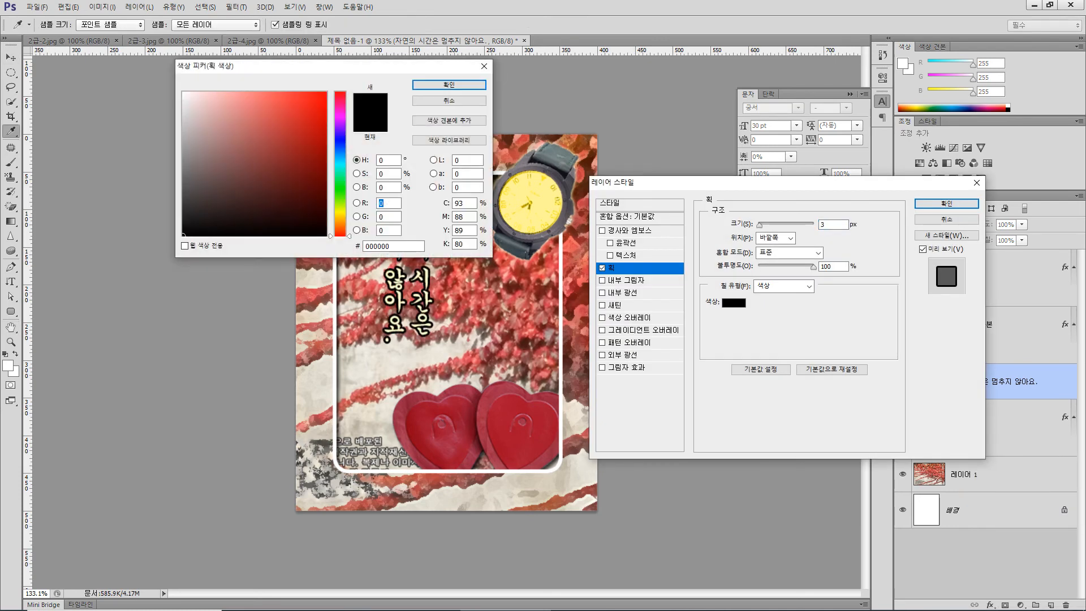
double_click(386, 246)
type("336633")
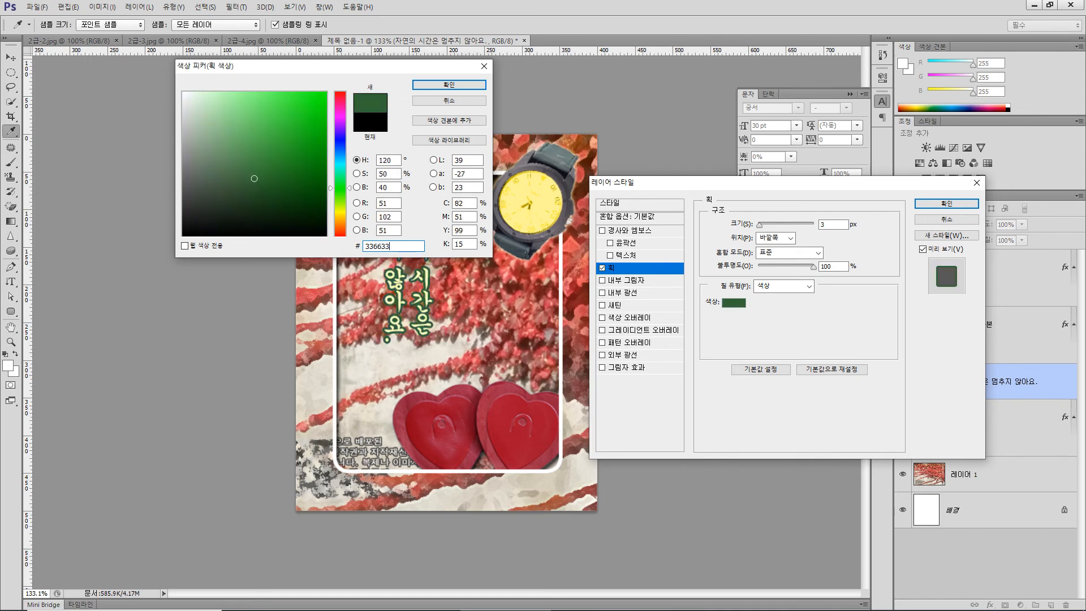
key("Return")
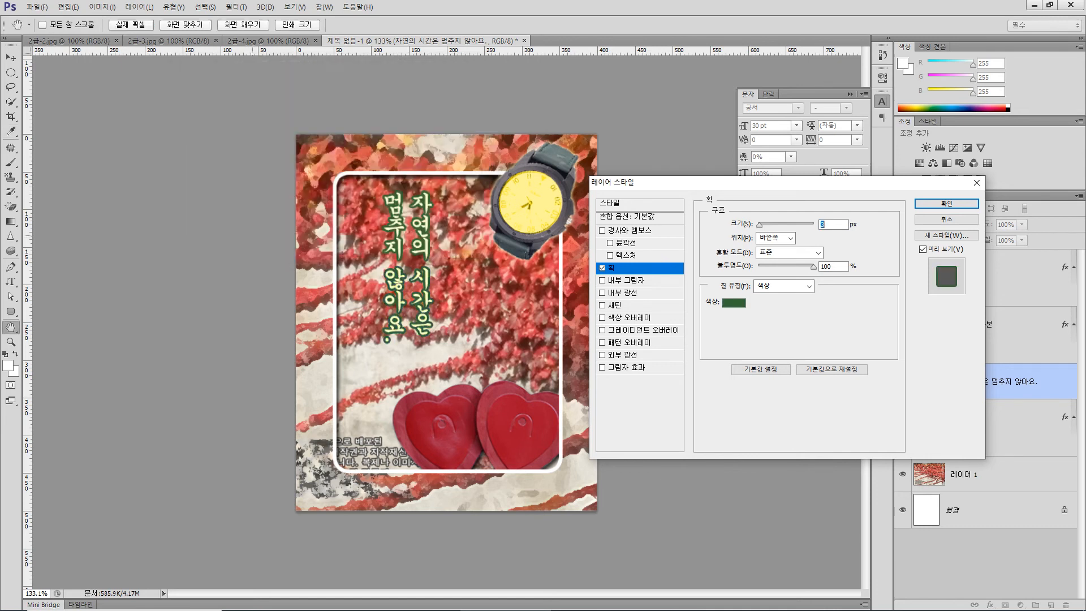
key("Down")
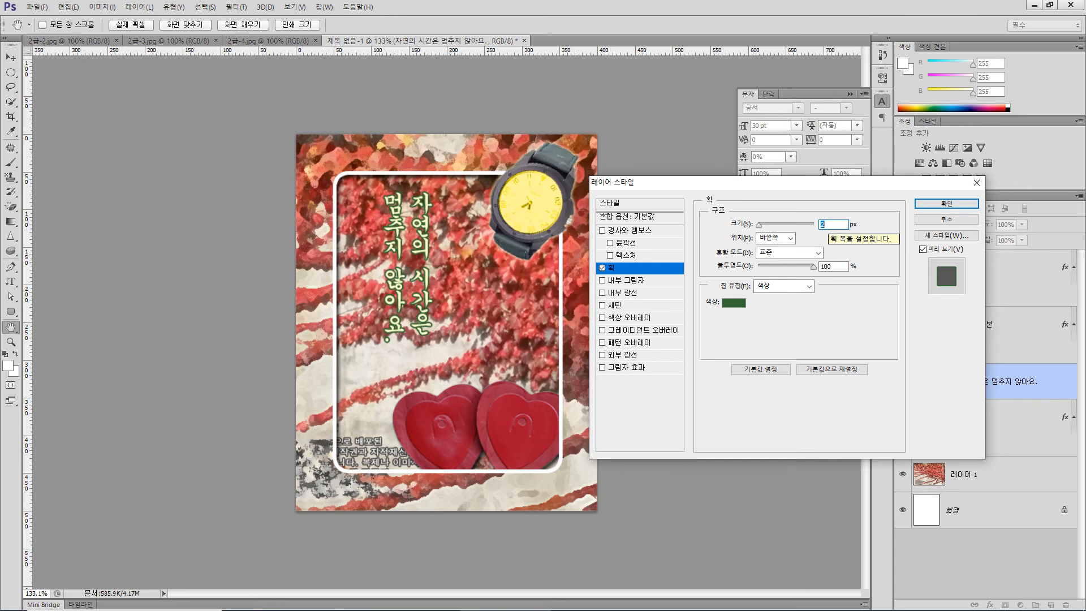
left_click(734, 303)
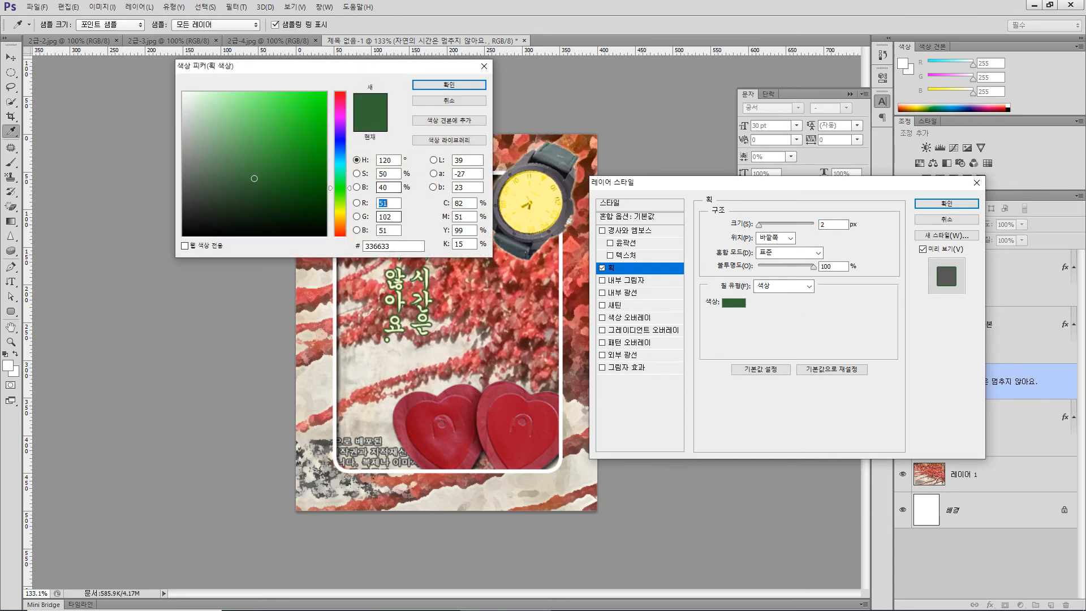
key("Return")
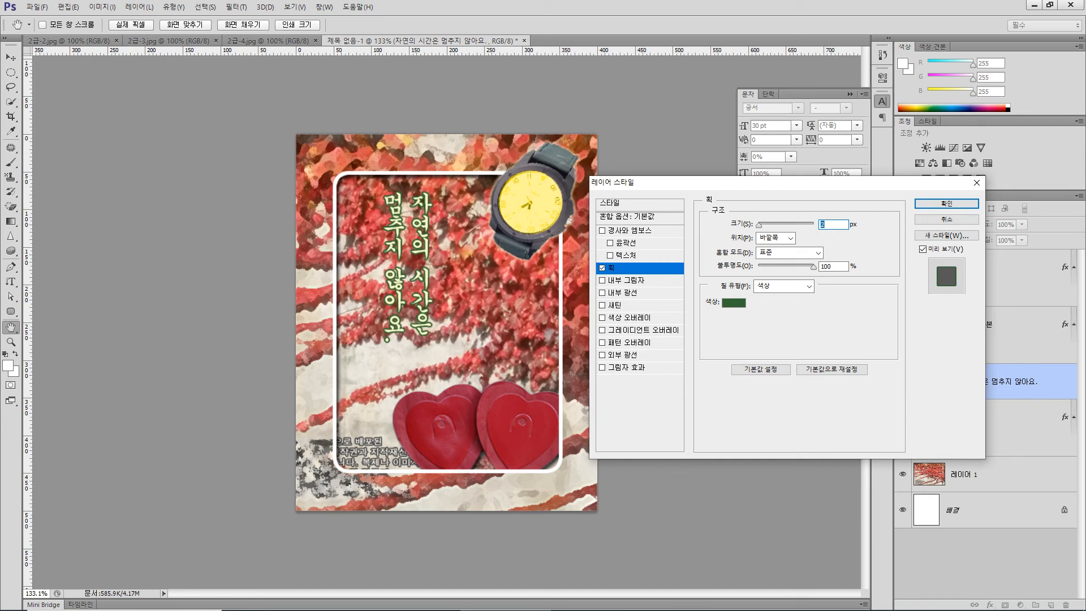
key("Up")
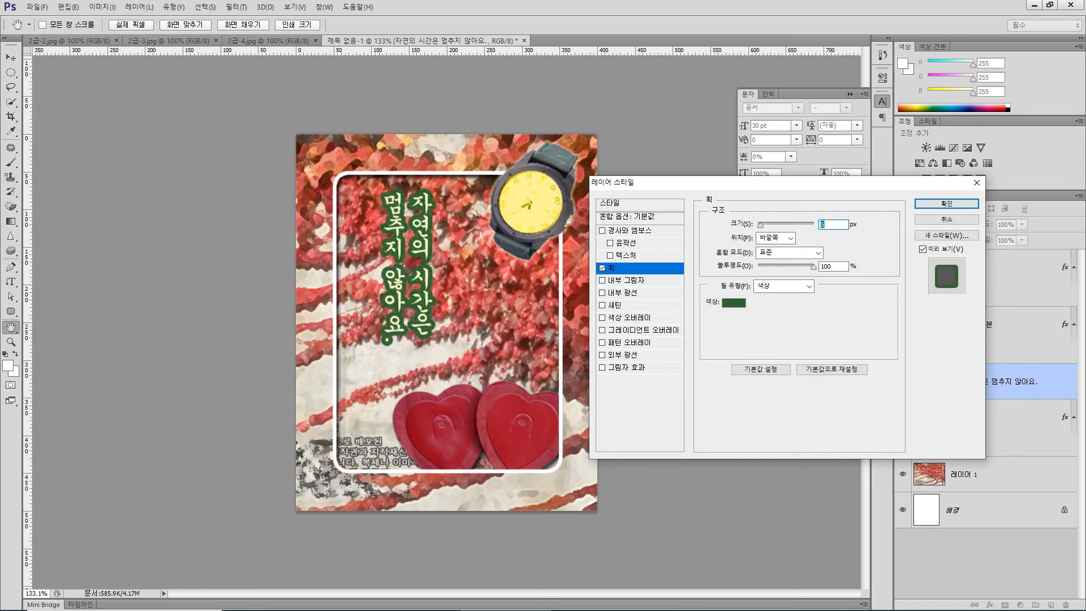
key("Down")
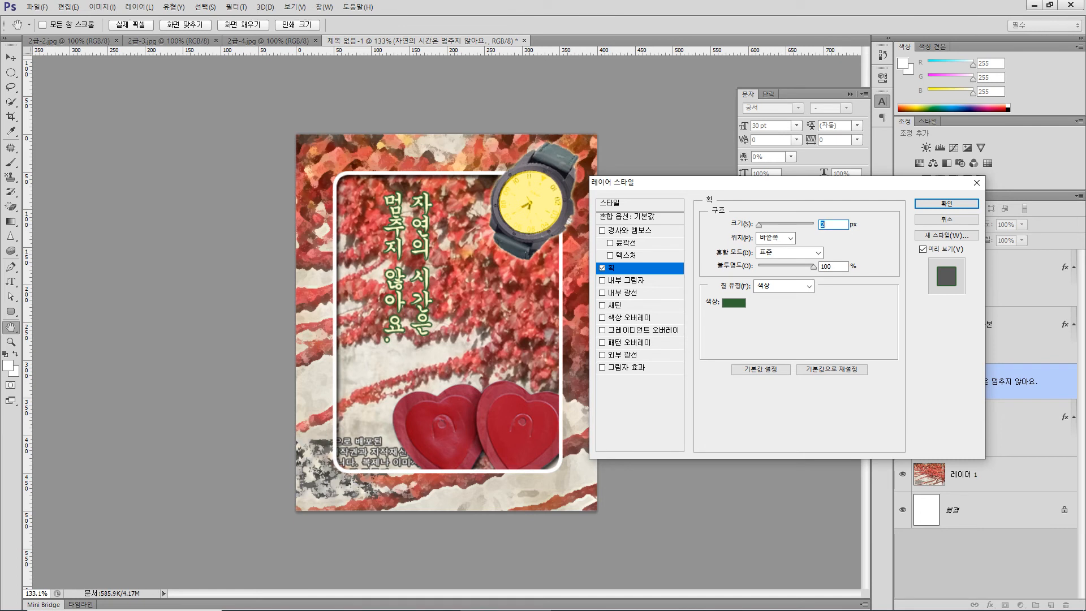
key("Return")
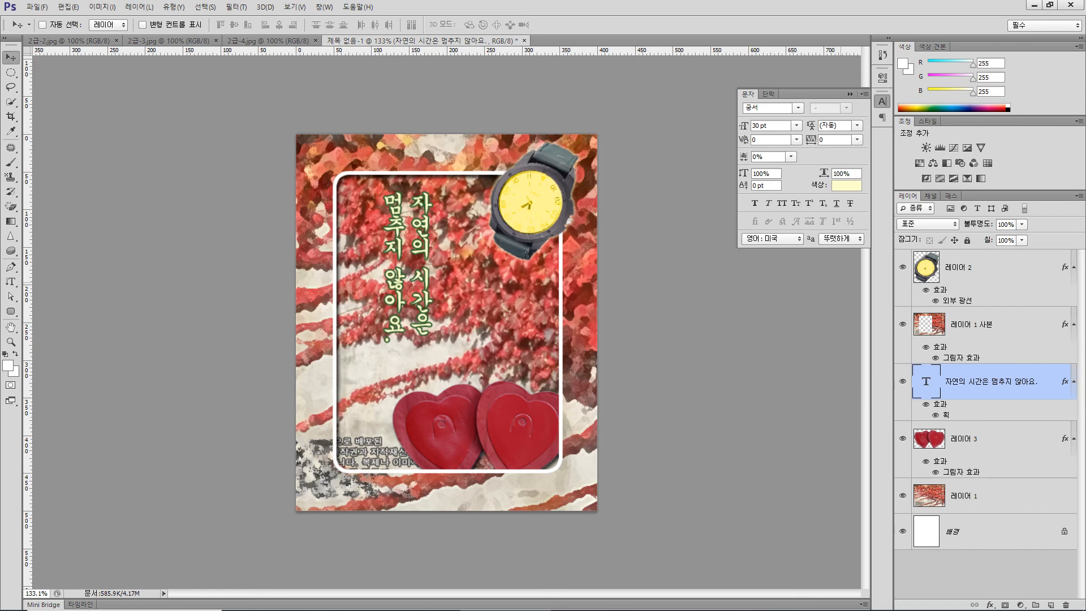
- Warp the vertical text with the 부채꼴 (Arc) style at 50% bend in vertical orientation, and move it down inside the frame
mouse_move(504, 610)
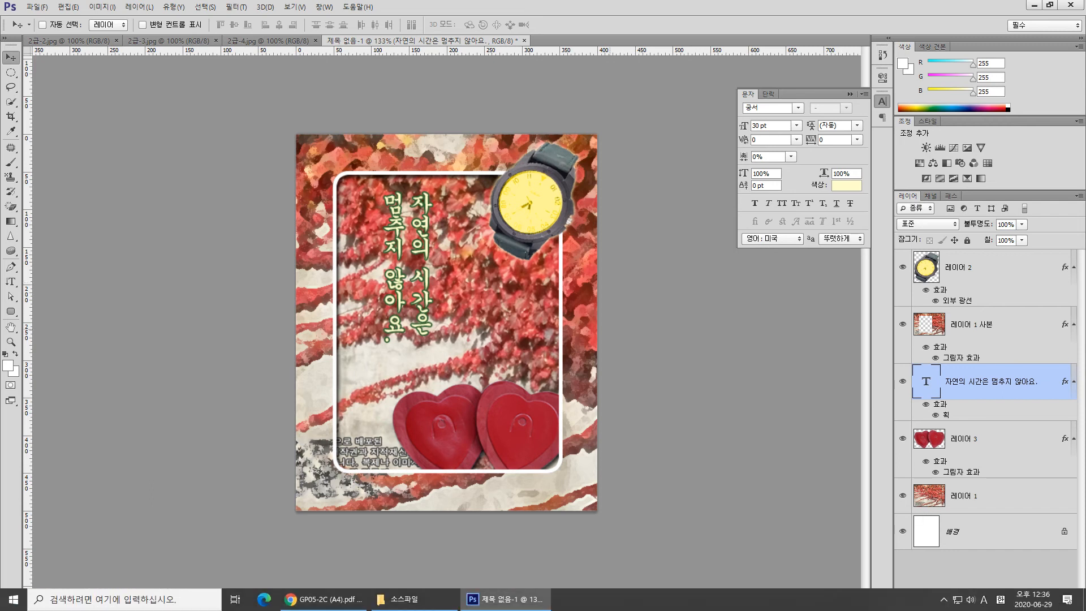
key("ctrl+t")
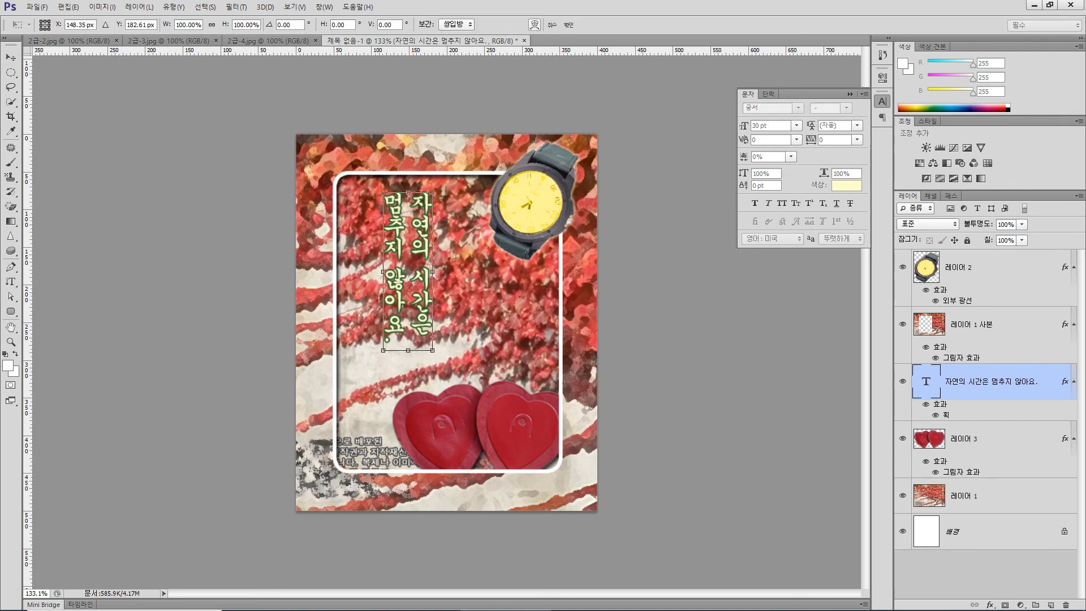
left_click(535, 24)
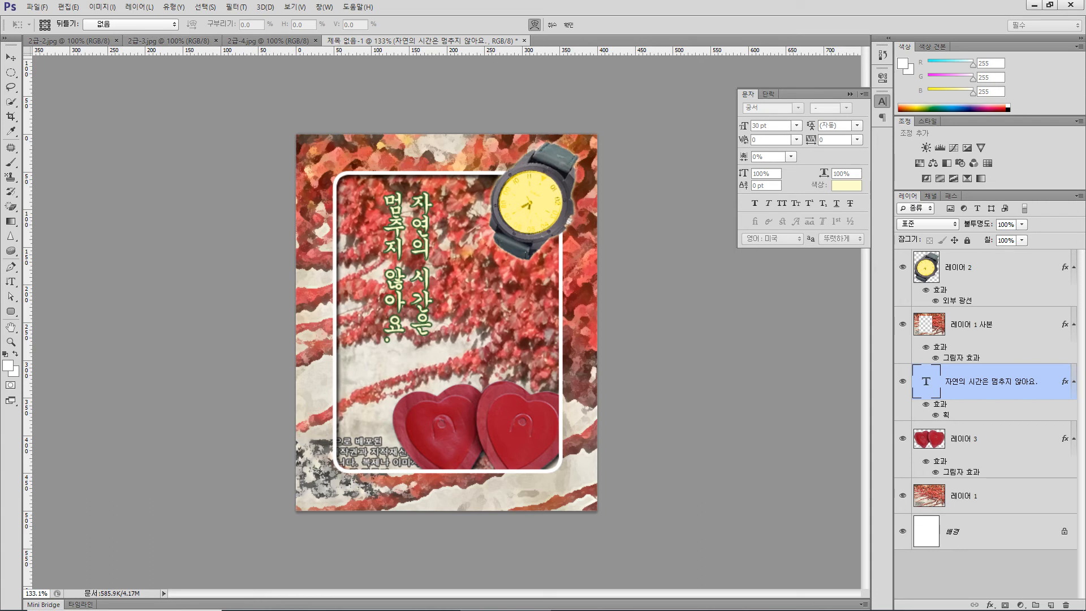
left_click(131, 25)
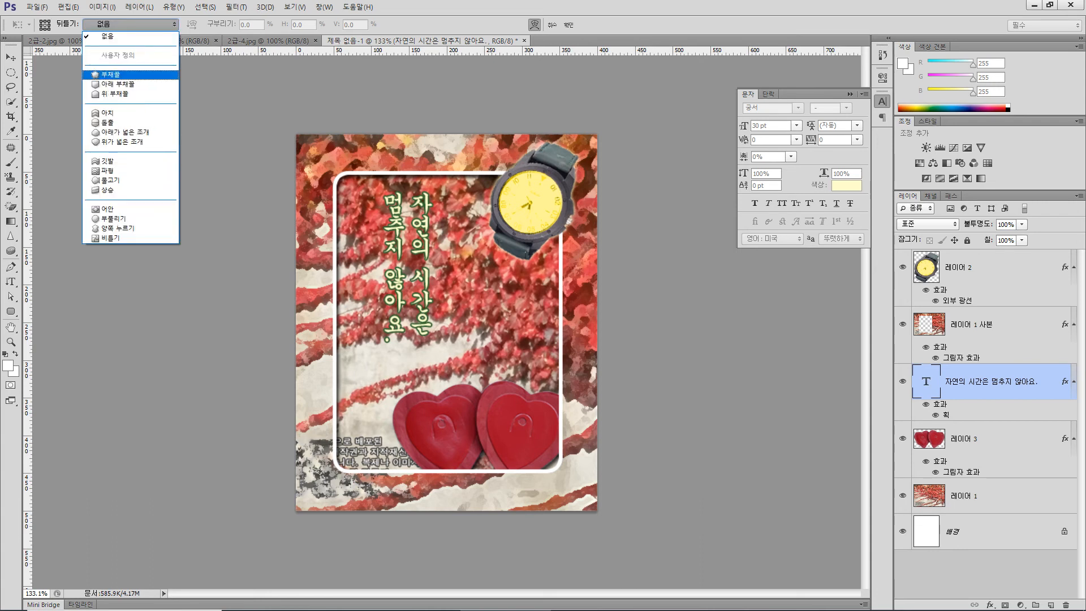
key("Return")
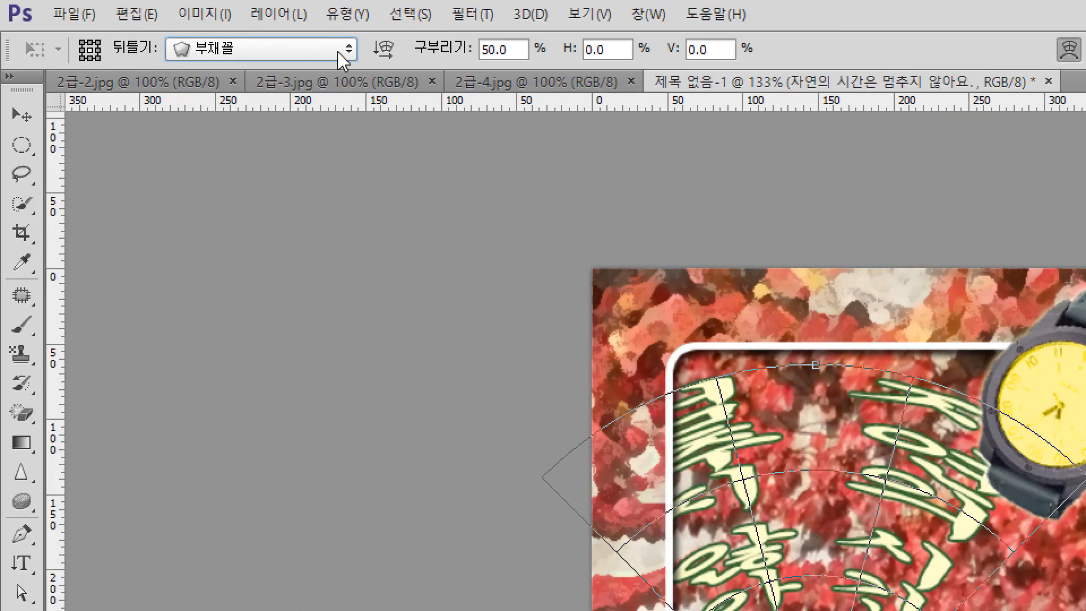
left_click(384, 50)
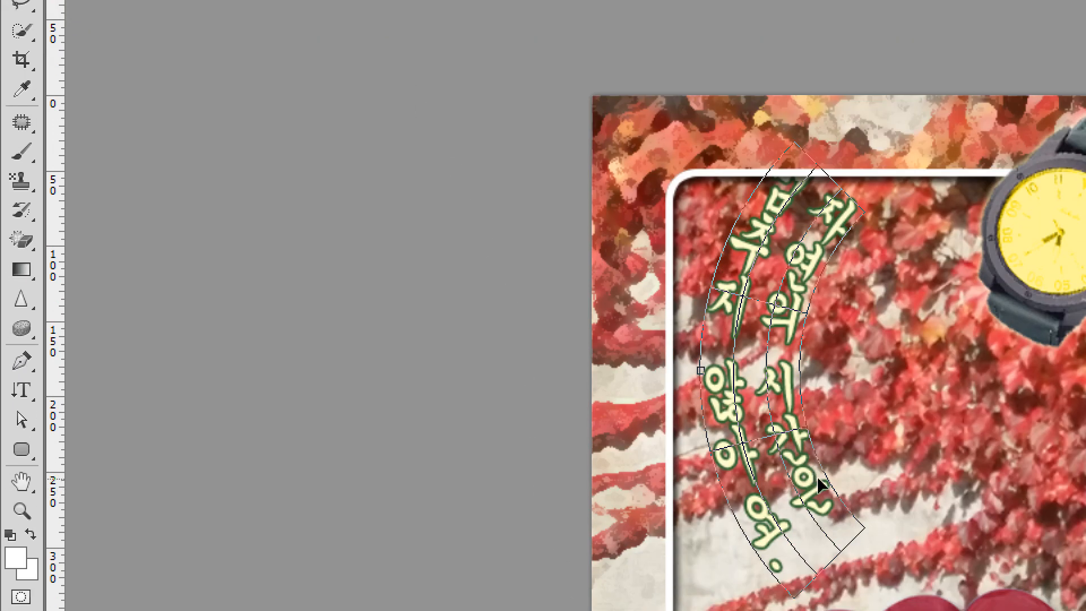
left_click_drag(812, 481, 831, 539)
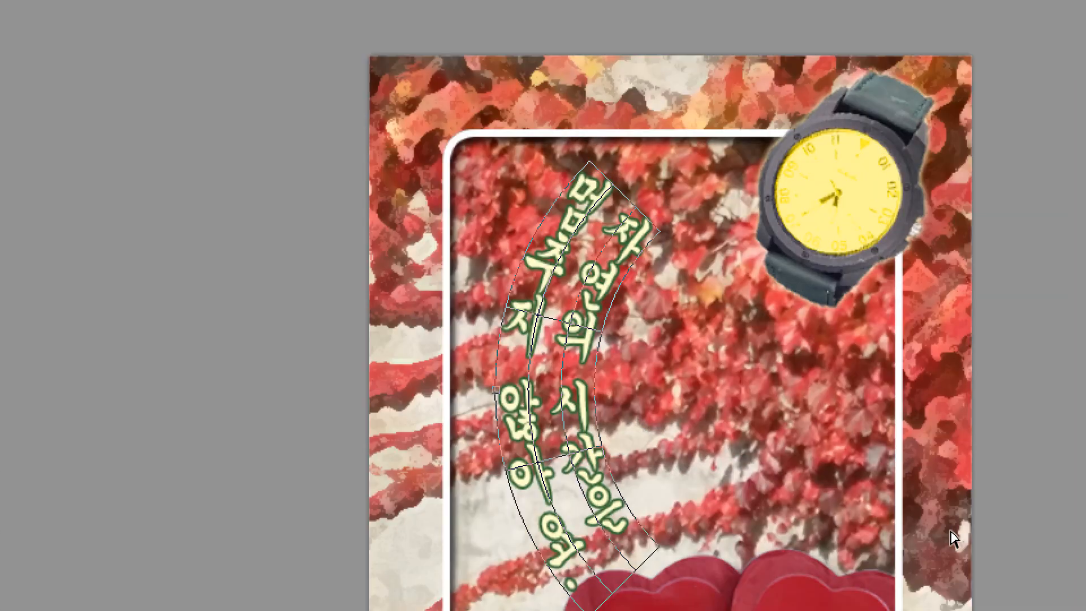
key("Return")
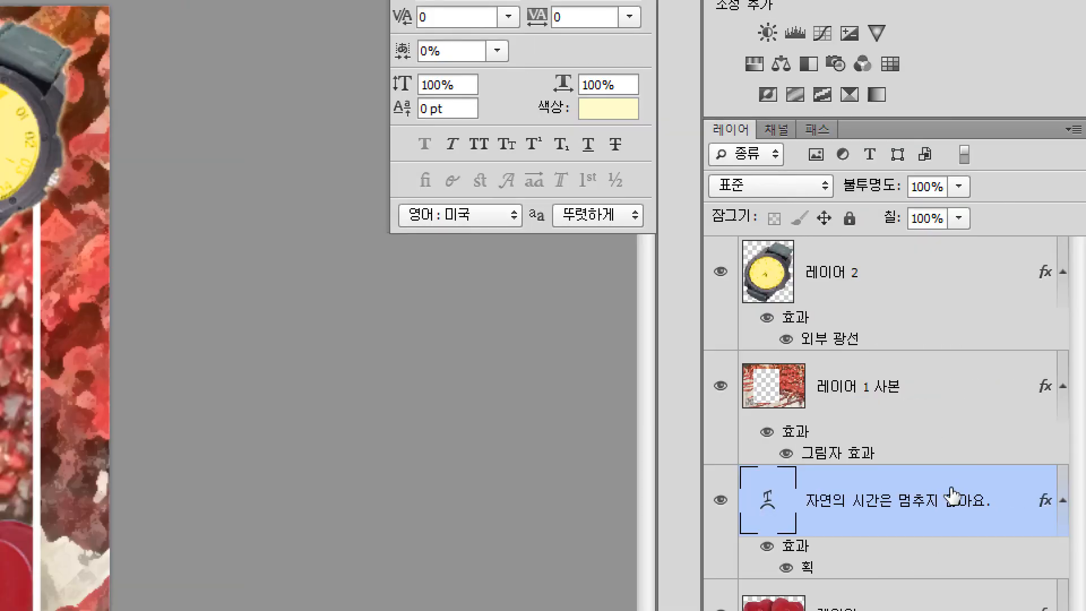
- Move the text layer above the watch layer and shift the arched text up and left within the frame
left_click_drag(870, 511, 852, 265)
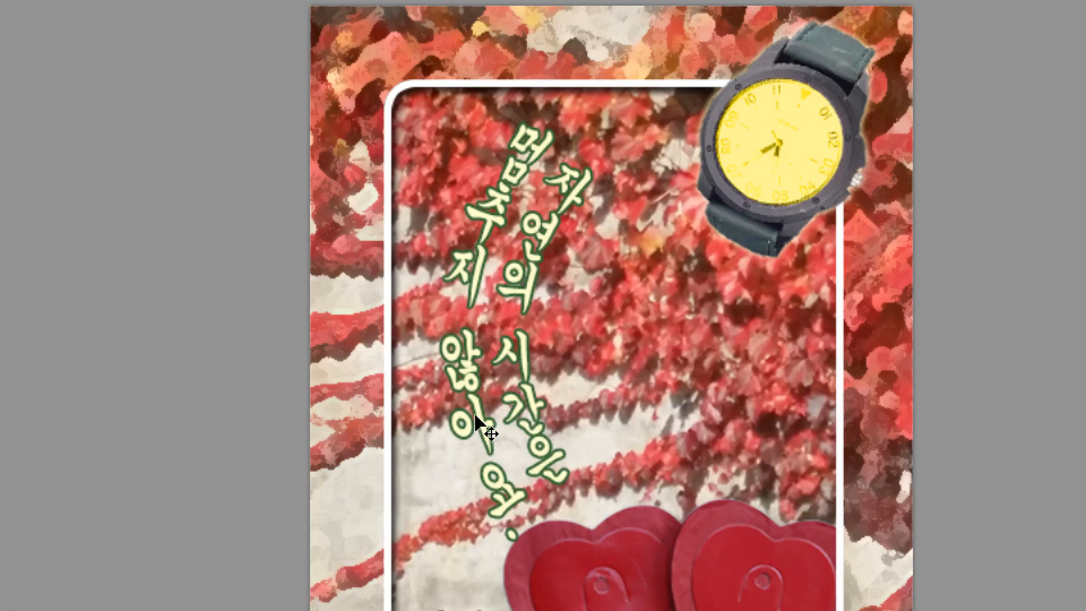
left_click_drag(477, 425, 435, 389)
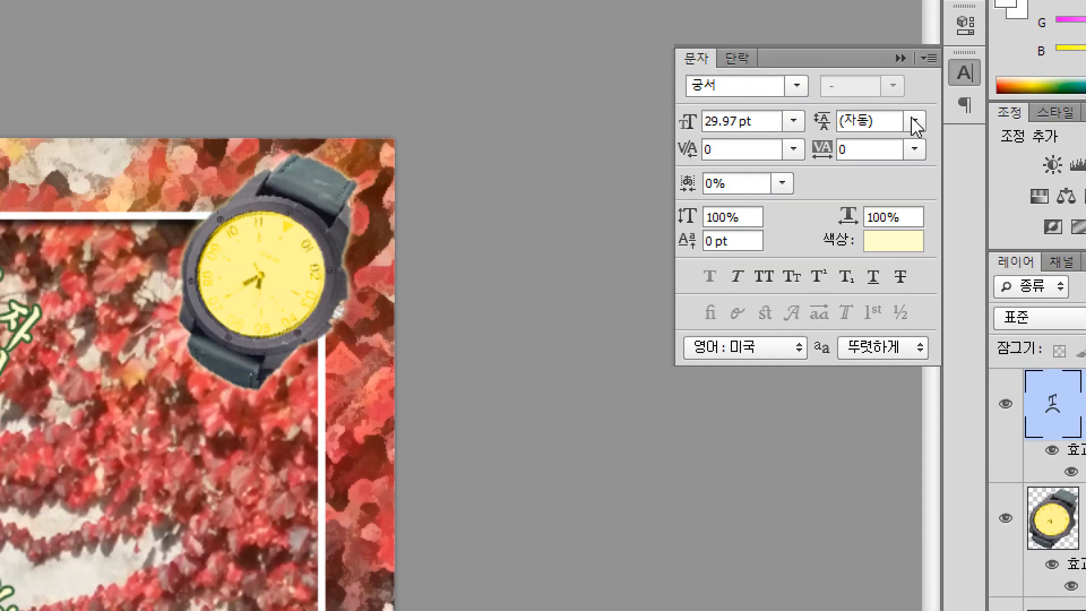
- Set the arched text's leading to 48 pt to space out its two columns, and reposition the text inside the frame's left half
left_click(914, 120)
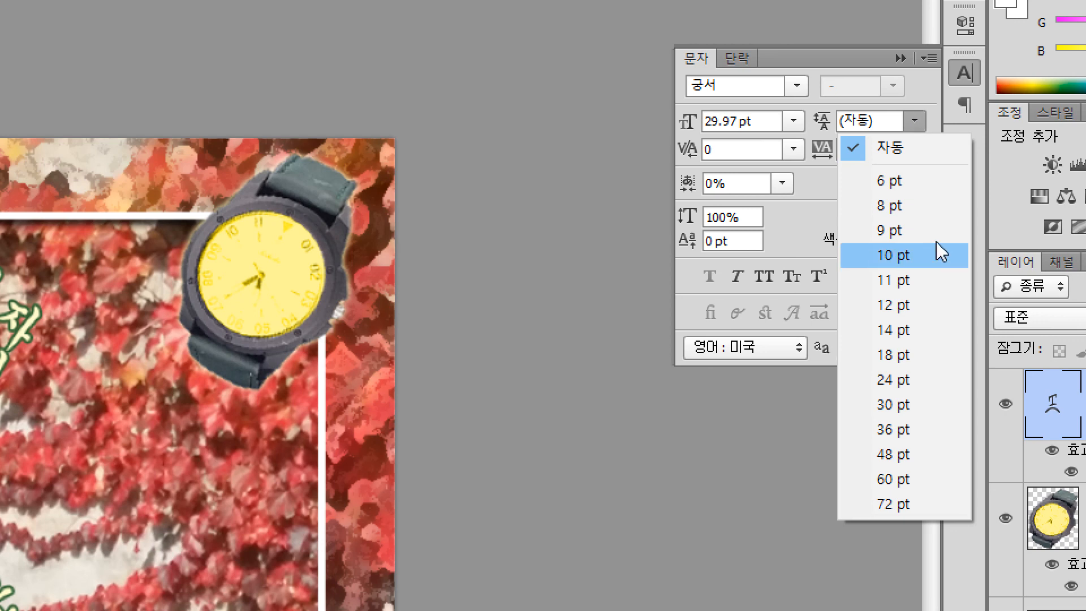
left_click(935, 420)
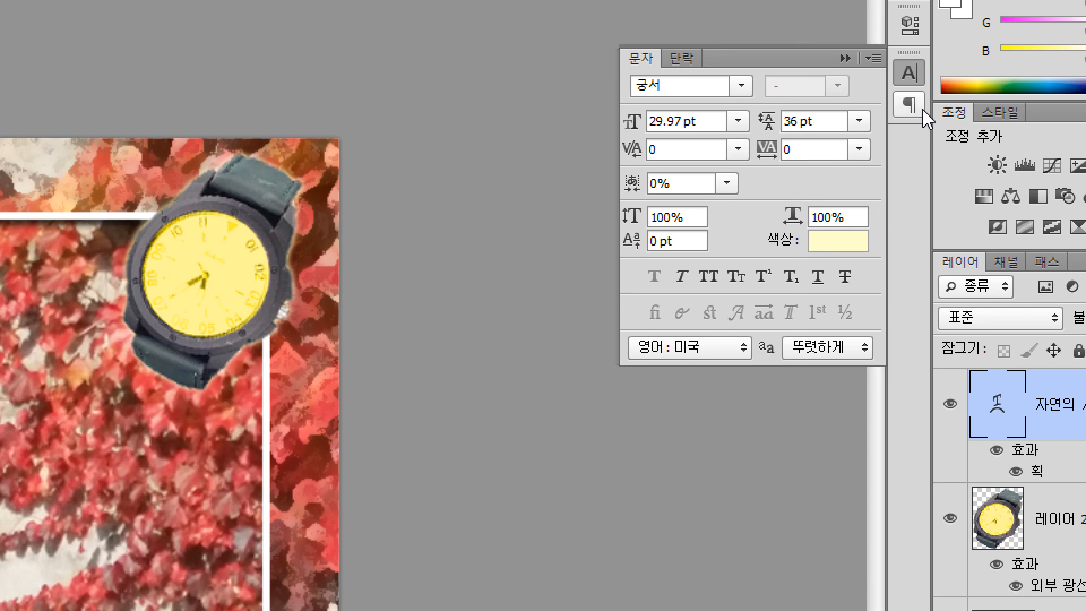
left_click(859, 121)
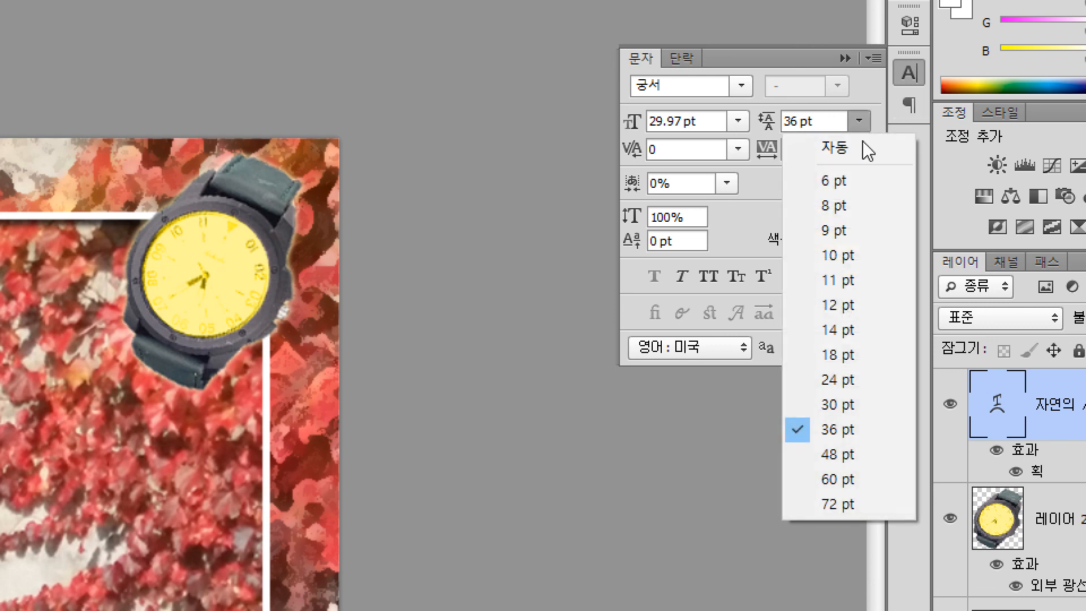
left_click(899, 482)
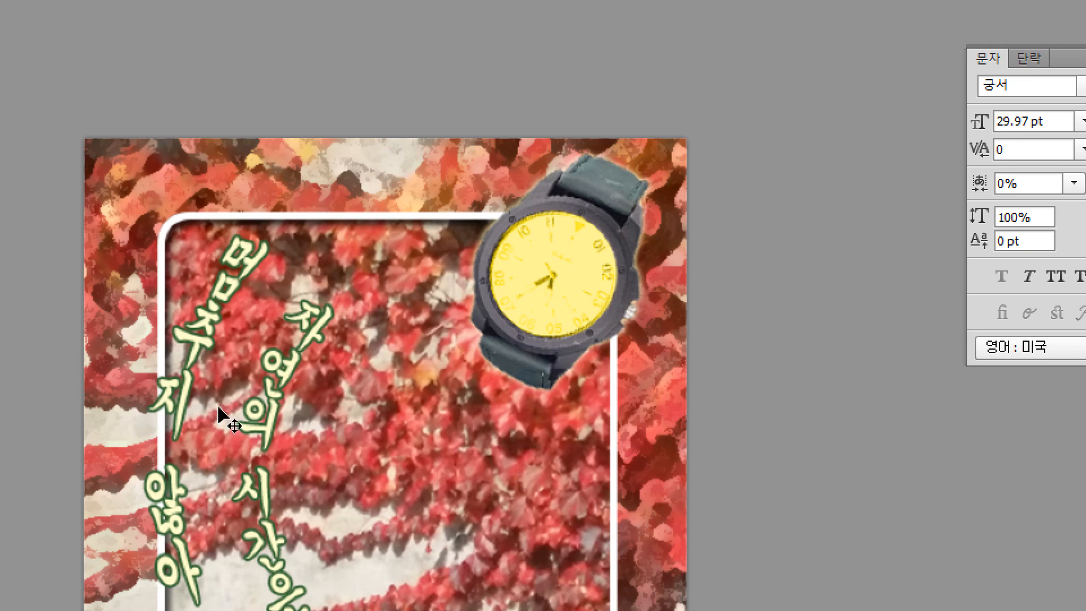
left_click_drag(272, 421, 311, 427)
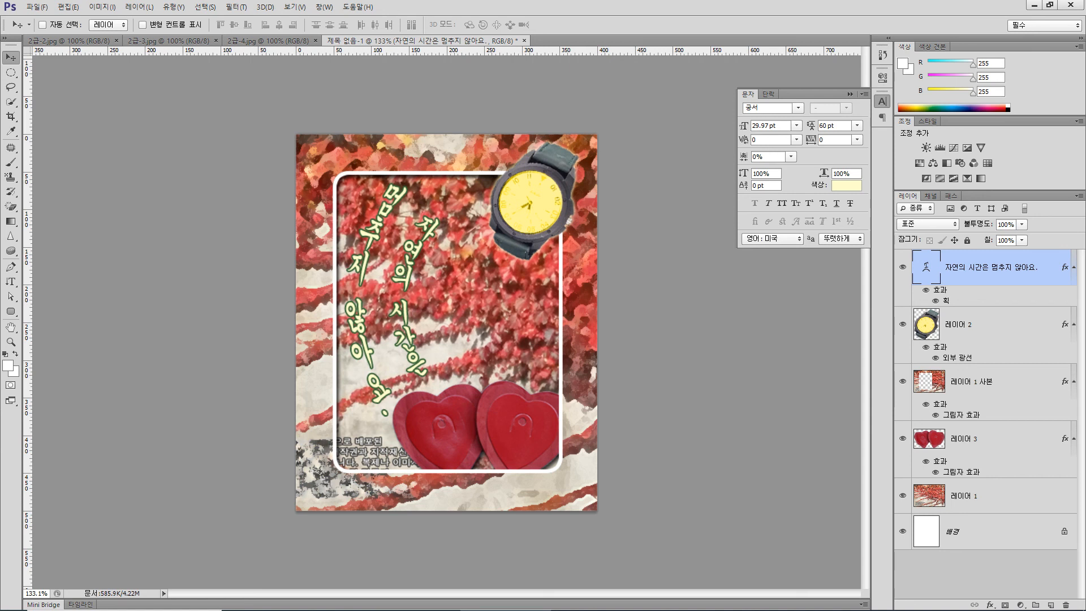
left_click(858, 125)
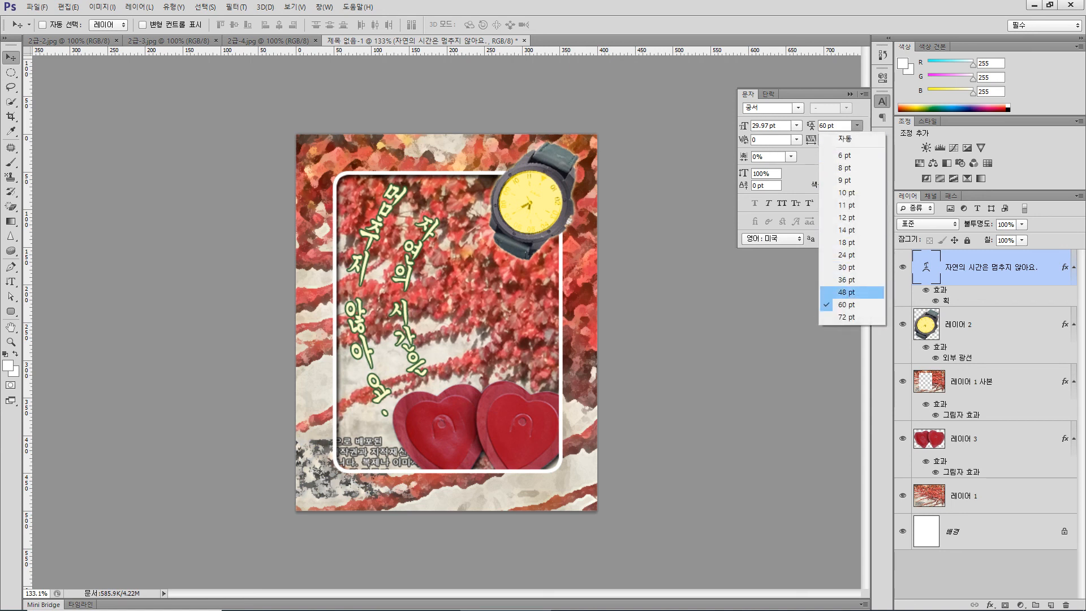
left_click(846, 292)
left_click_drag(407, 316, 403, 316)
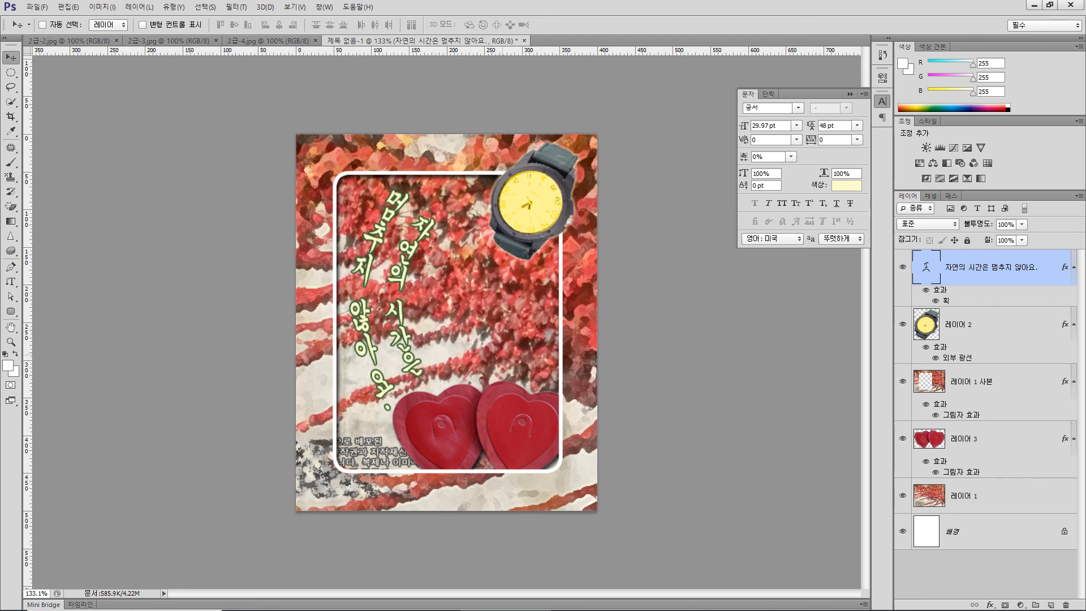
- Export the composition for the web as a quality 100 JPEG, replacing 수험번호-이름-2.jpg in the 문서 folder
left_click(37, 7)
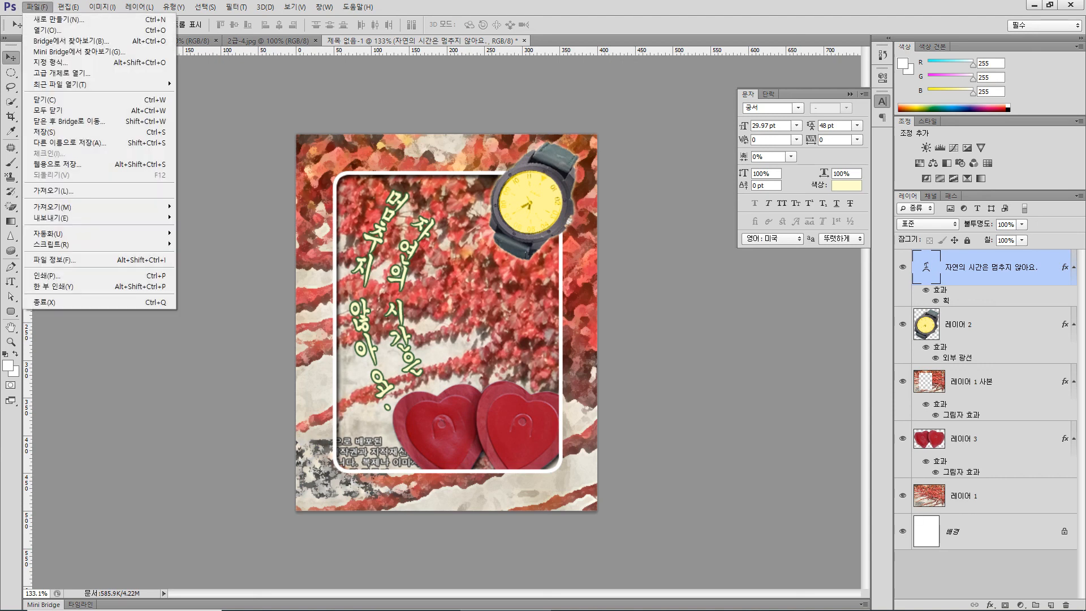
key("Return")
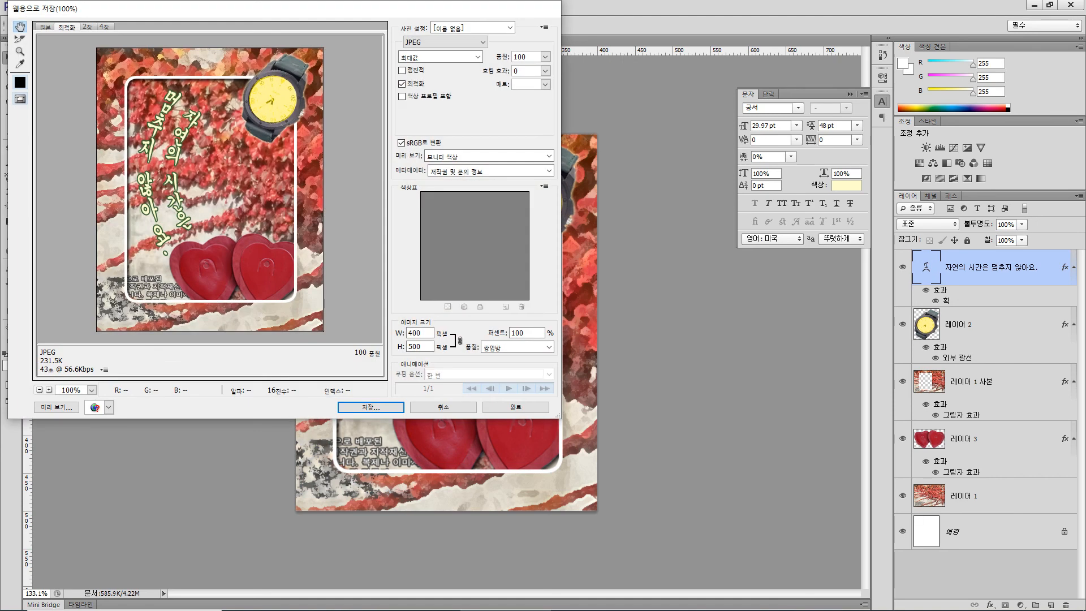
left_click(371, 407)
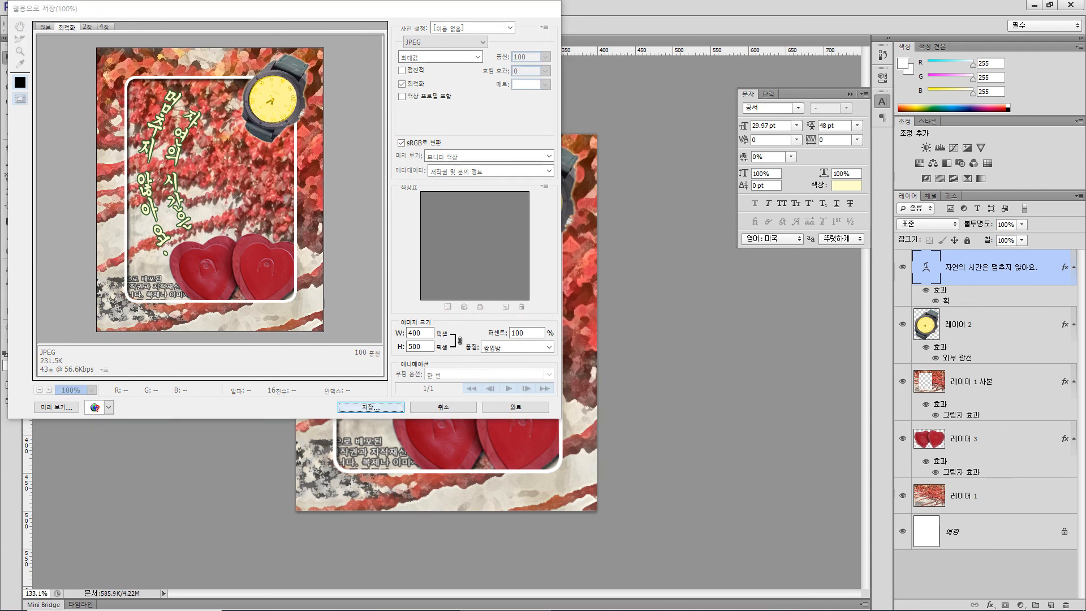
left_click(124, 213)
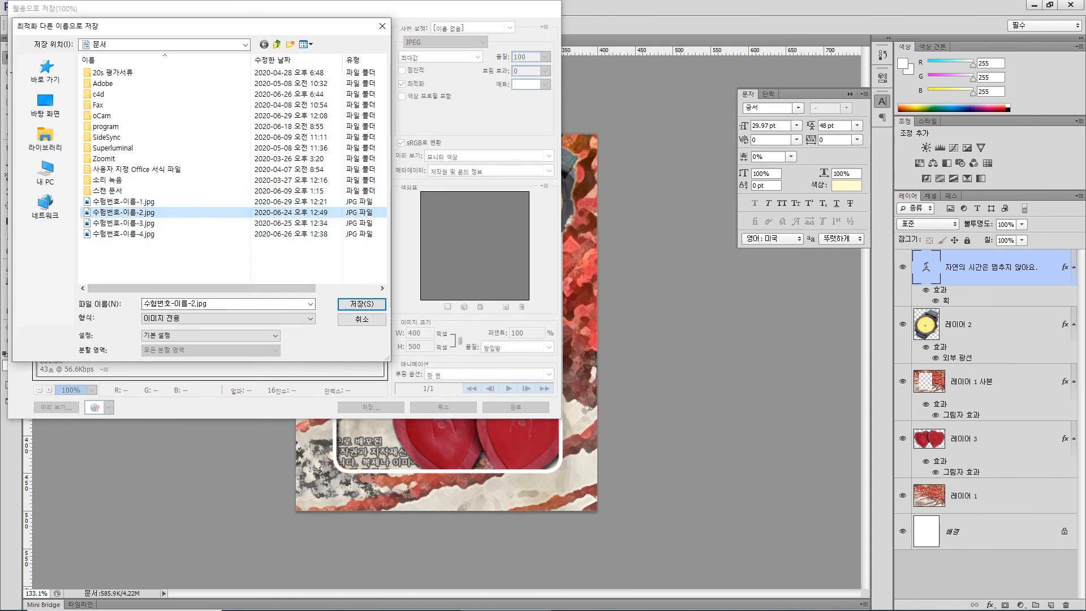
left_click(362, 305)
key("Return")
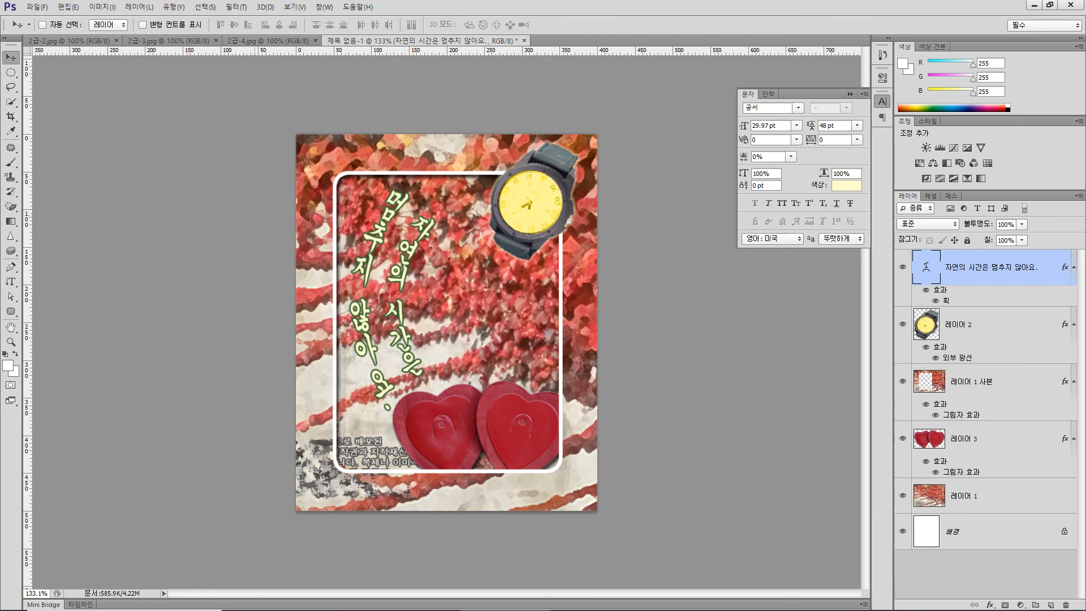
- Scale the image proportionally to a width of 40 pixels
left_click(103, 7)
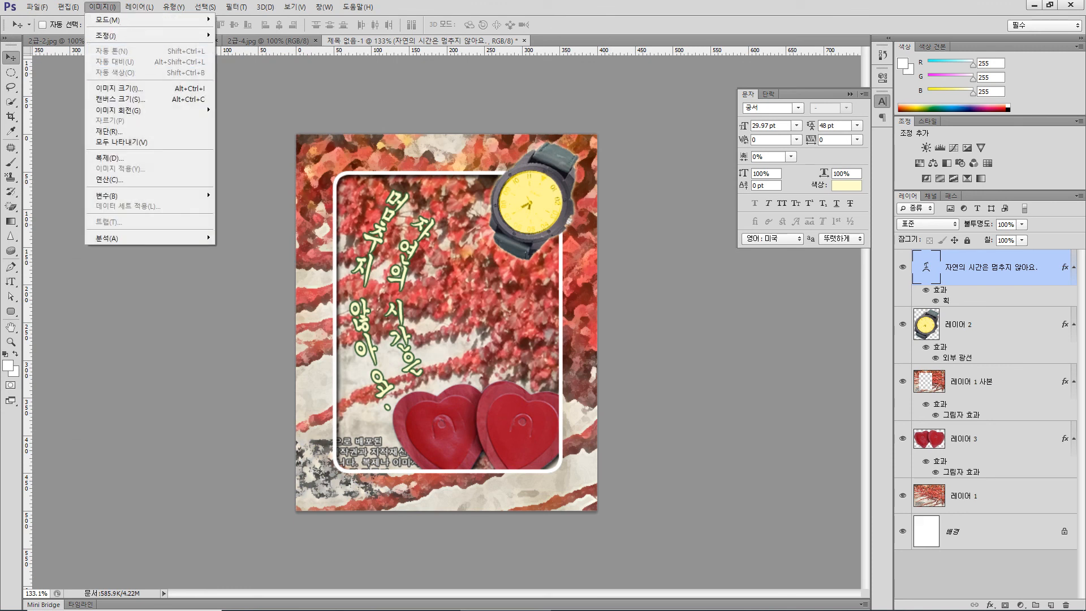
left_click(118, 88)
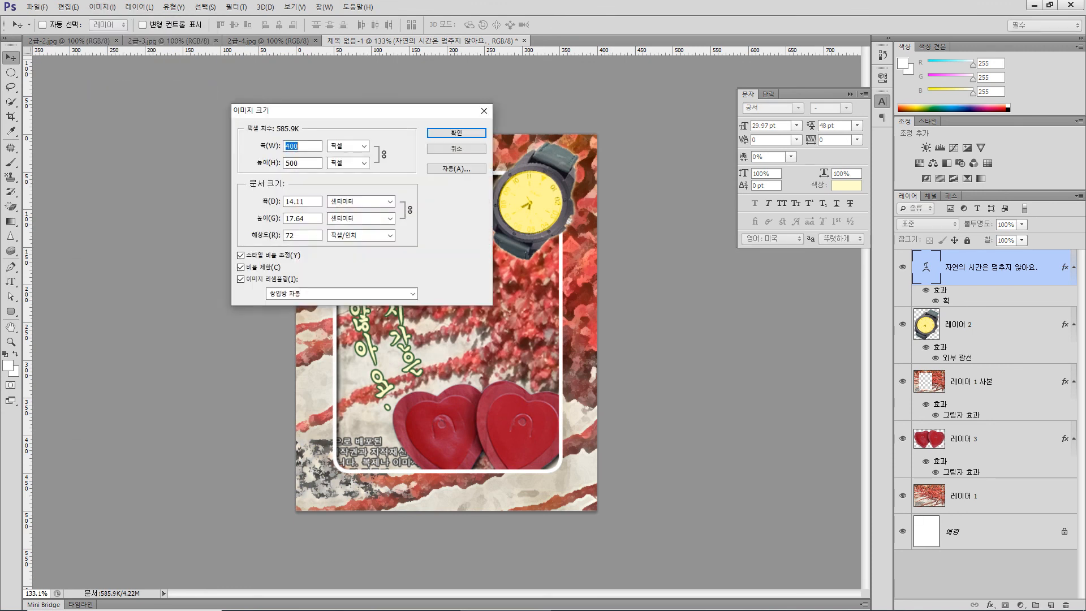
type("40")
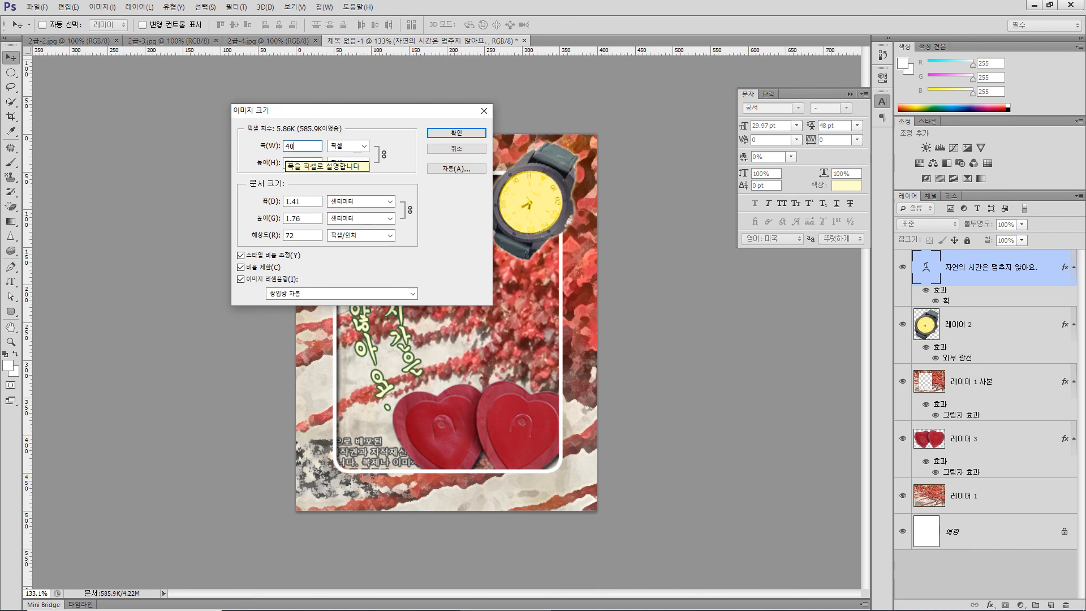
key("Return")
- Save the reduced document in Photoshop format, replacing 수험번호-이름-2.psd in the 문서 folder
left_click(37, 7)
left_click(45, 132)
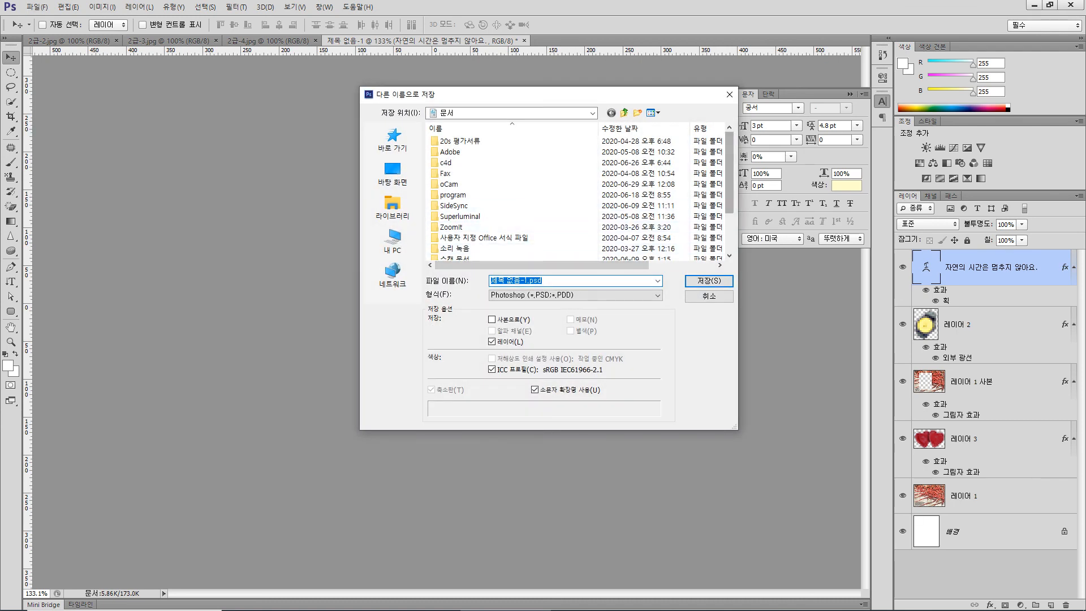
scroll(509, 227, "down", 2)
left_click(471, 227)
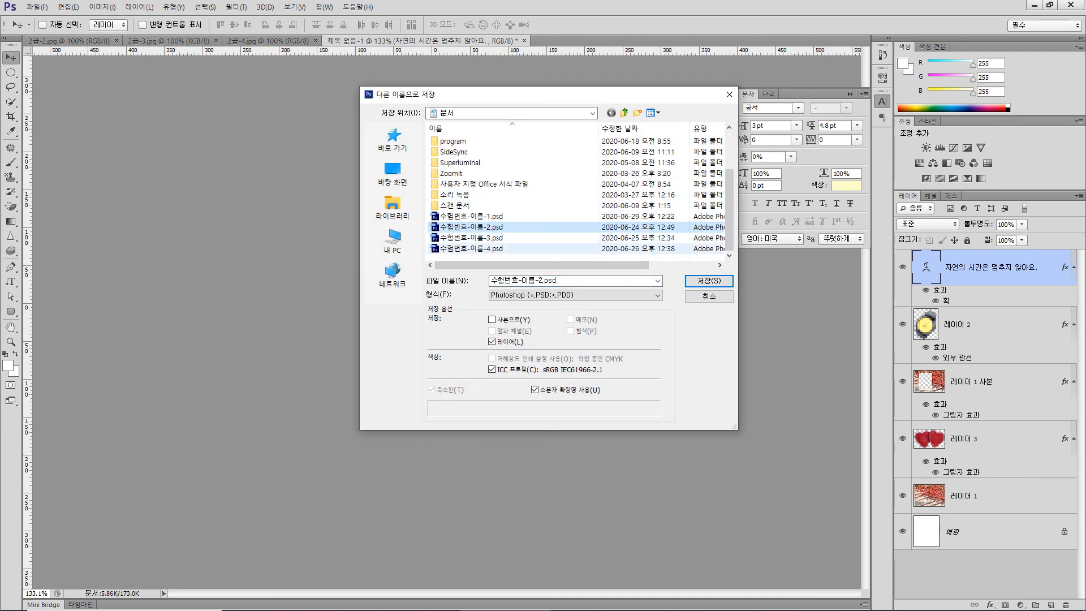
key("Return")
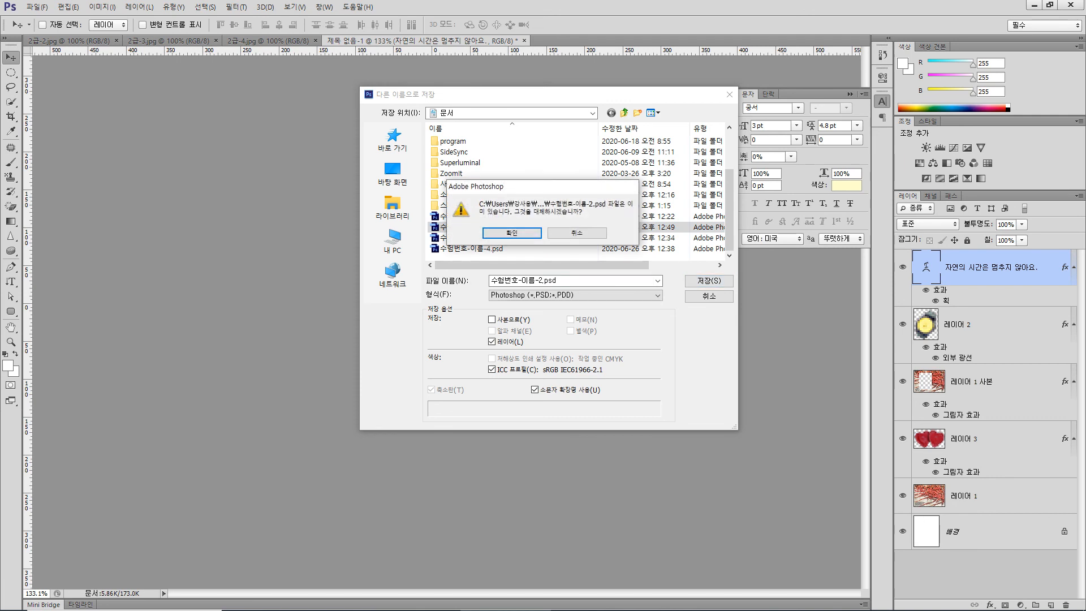
key("Return")
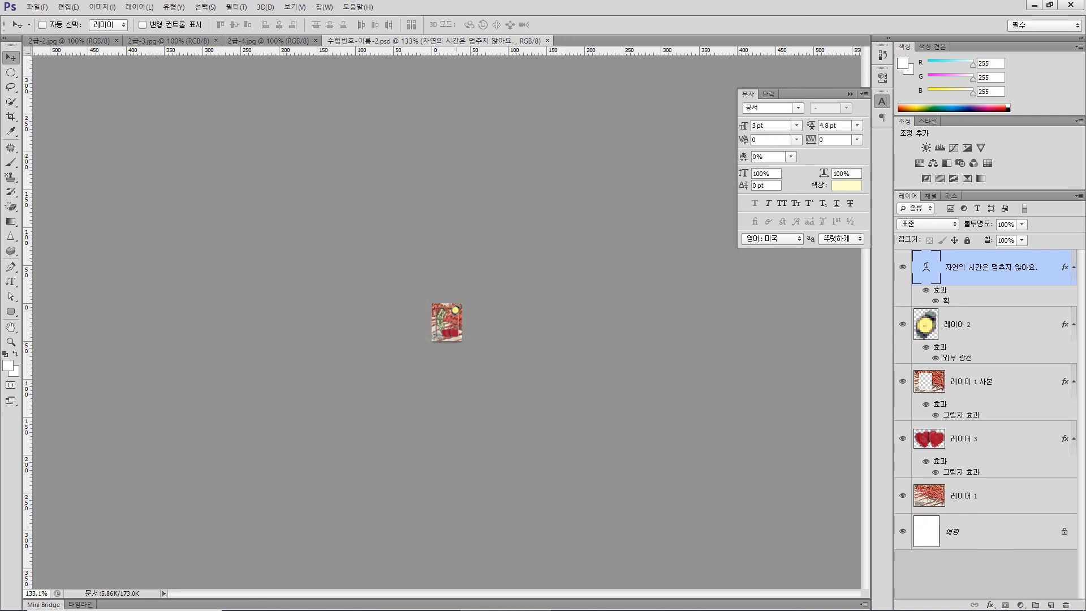